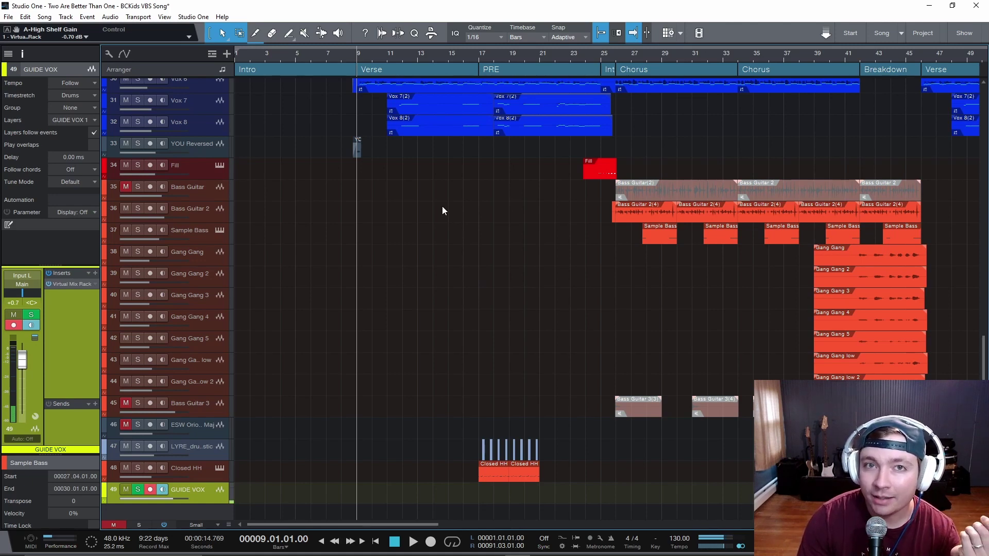
- Play the song from the start of the verse into the chorus and stop playback
{"action": "key", "text": "space"}
{"action": "scroll", "coordinate": [455, 345], "scroll_direction": "up", "scroll_amount": 2}
{"action": "scroll", "coordinate": [463, 332], "scroll_direction": "down", "scroll_amount": 1}
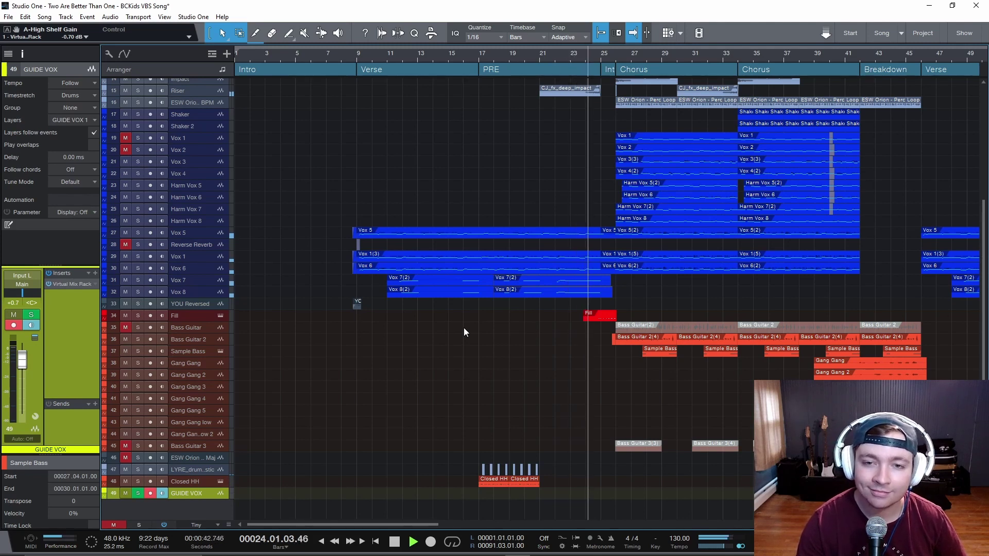
{"action": "scroll", "coordinate": [484, 342], "scroll_direction": "right", "scroll_amount": 2}
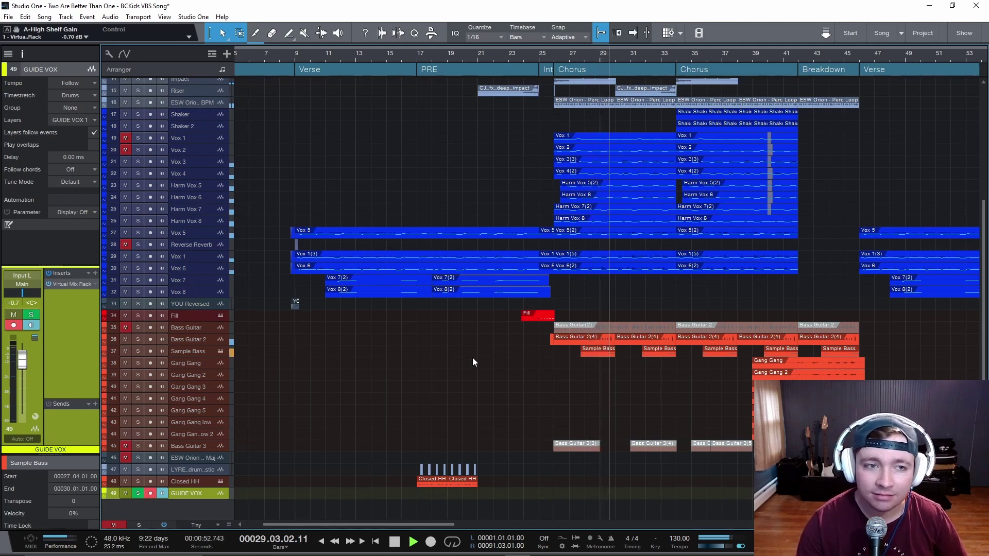
{"action": "scroll", "coordinate": [462, 405], "scroll_direction": "up", "scroll_amount": 2}
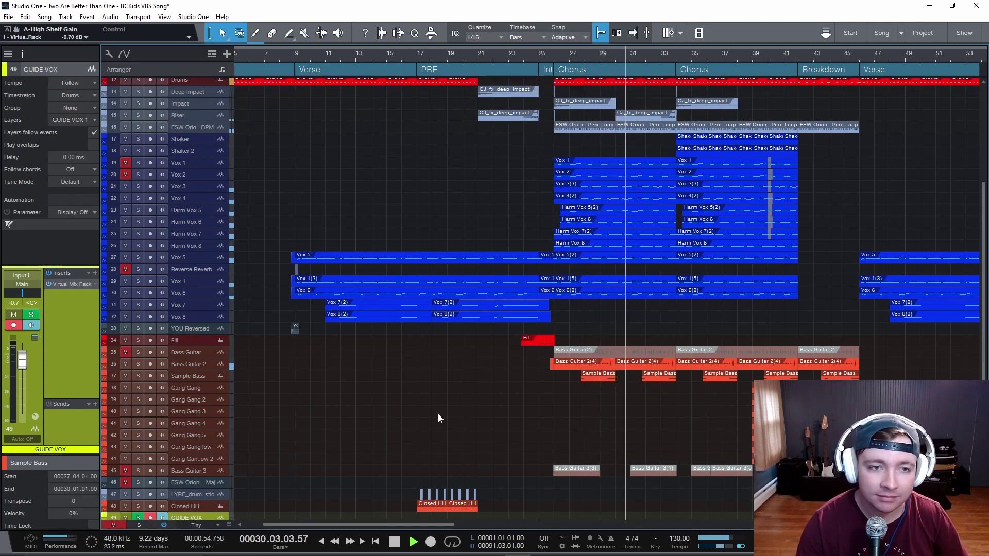
{"action": "key", "text": "space"}
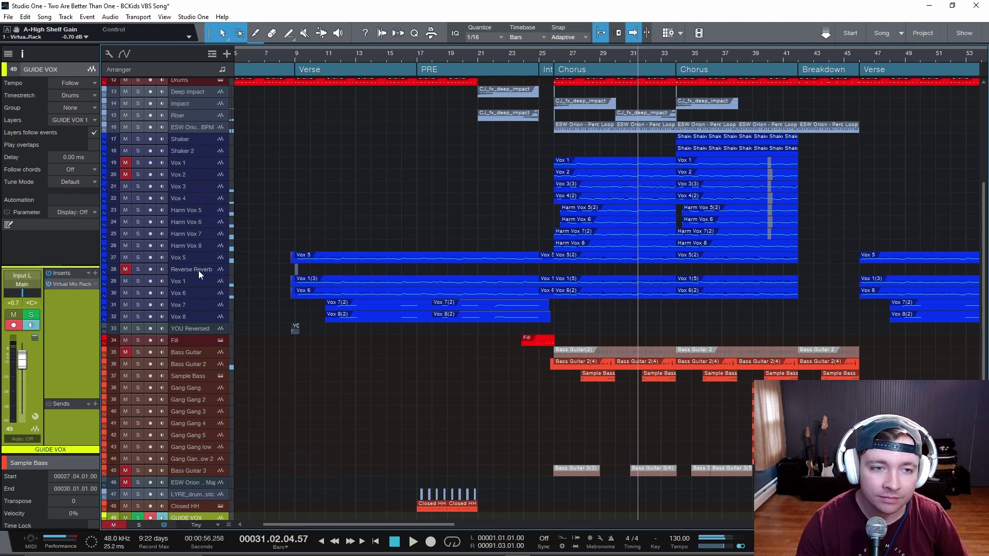
- Move the Reverse Reverb track up in the track list, between Vox 2 and Vox 3
{"action": "left_click_drag", "start_coordinate": [198, 271], "coordinate": [195, 187]}
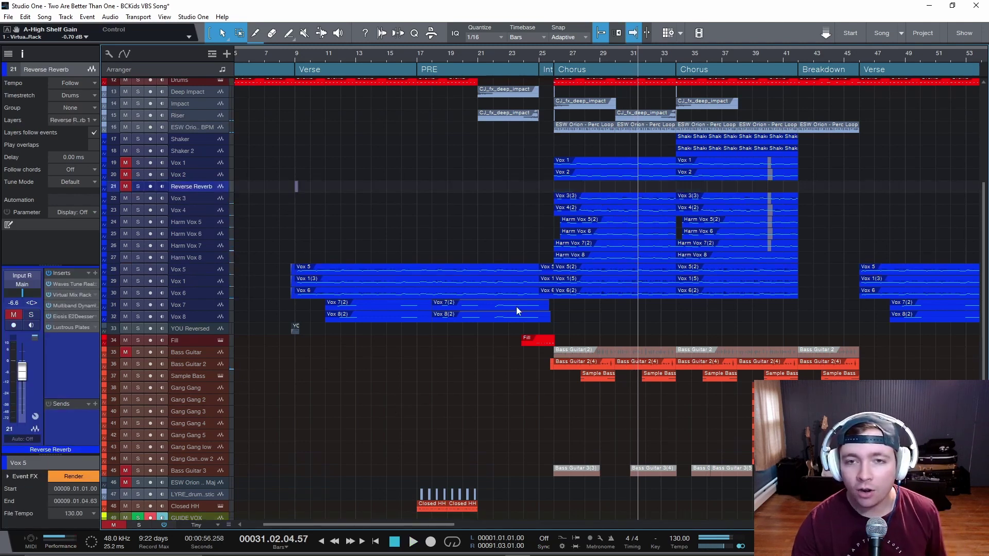
{"action": "scroll", "coordinate": [518, 390], "scroll_direction": "down", "scroll_amount": 2}
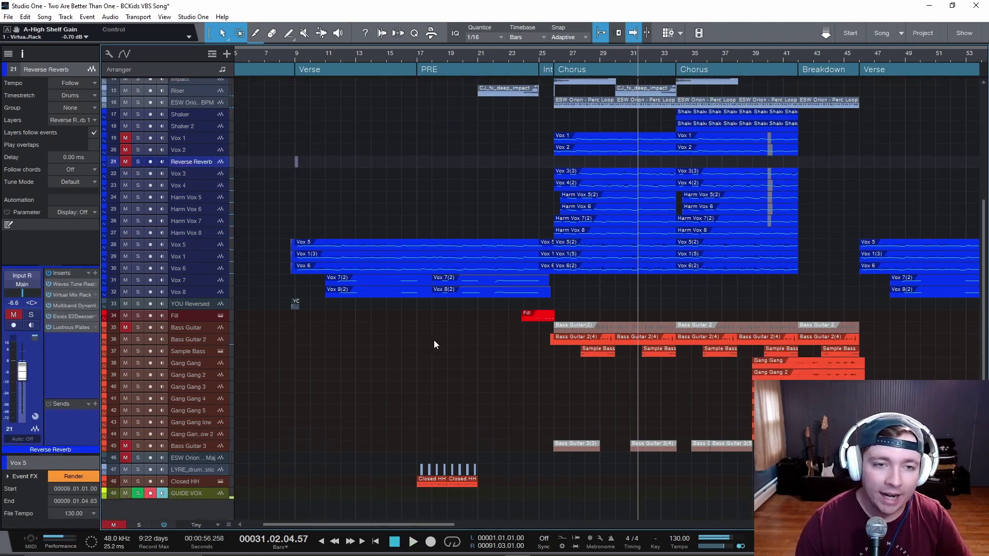
{"action": "scroll", "coordinate": [416, 337], "scroll_direction": "up", "scroll_amount": 2}
{"action": "scroll", "coordinate": [457, 345], "scroll_direction": "down", "scroll_amount": 4}
{"action": "scroll", "coordinate": [484, 349], "scroll_direction": "down", "scroll_amount": 3}
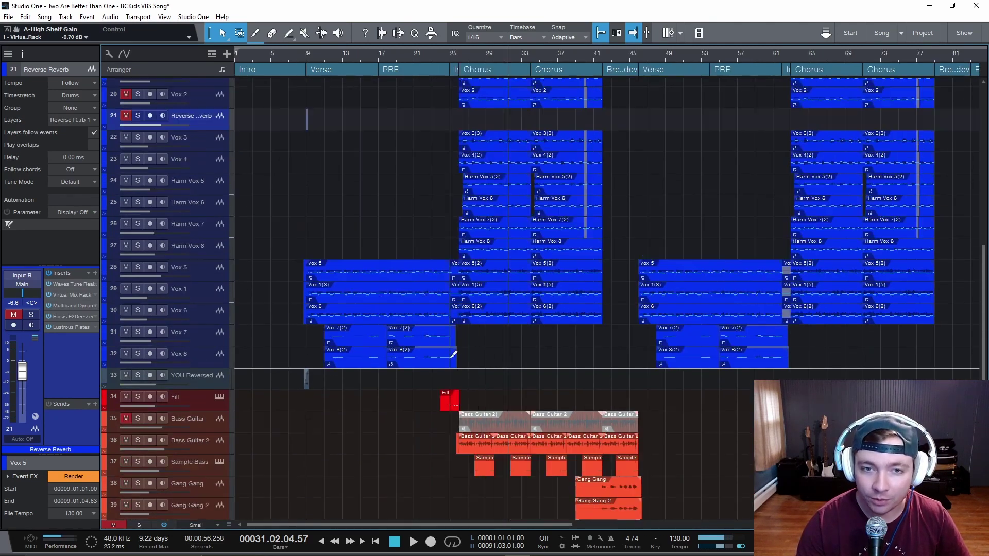
{"action": "scroll", "coordinate": [464, 350], "scroll_direction": "down", "scroll_amount": 1}
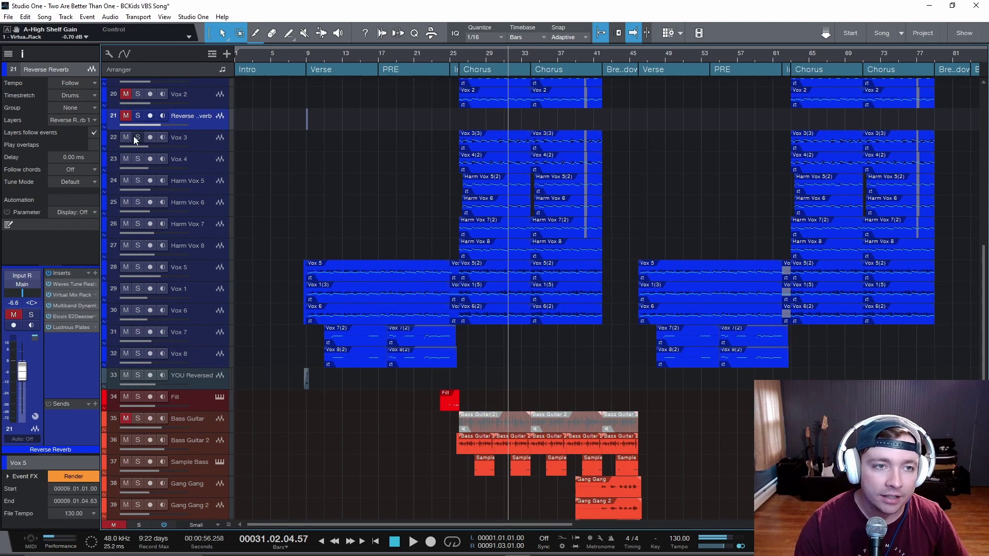
- Solo the vocal tracks from Vox 3 down to Vox 8 and listen to them together from the start of the verse
{"action": "left_click_drag", "start_coordinate": [138, 137], "coordinate": [141, 375]}
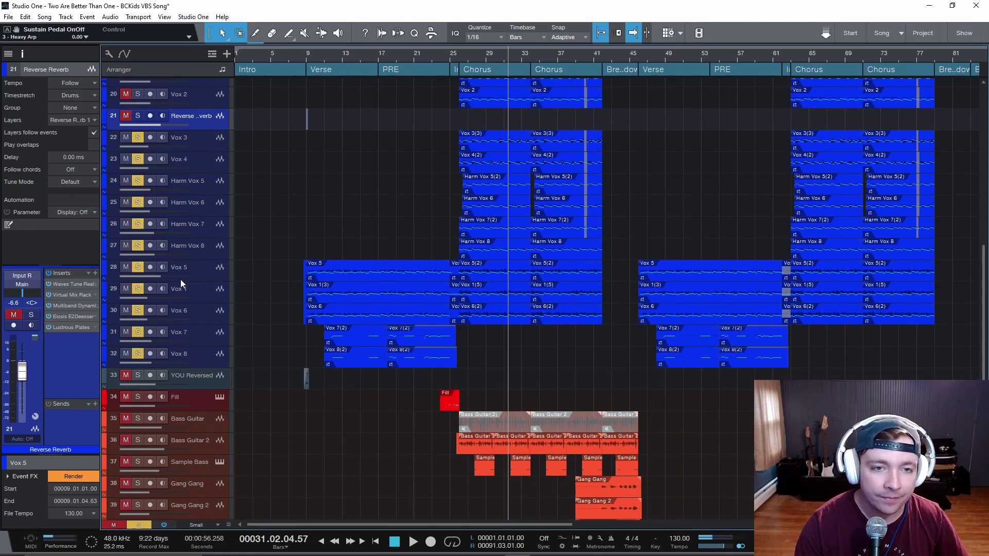
{"action": "left_click", "coordinate": [294, 215]}
{"action": "key", "text": "space"}
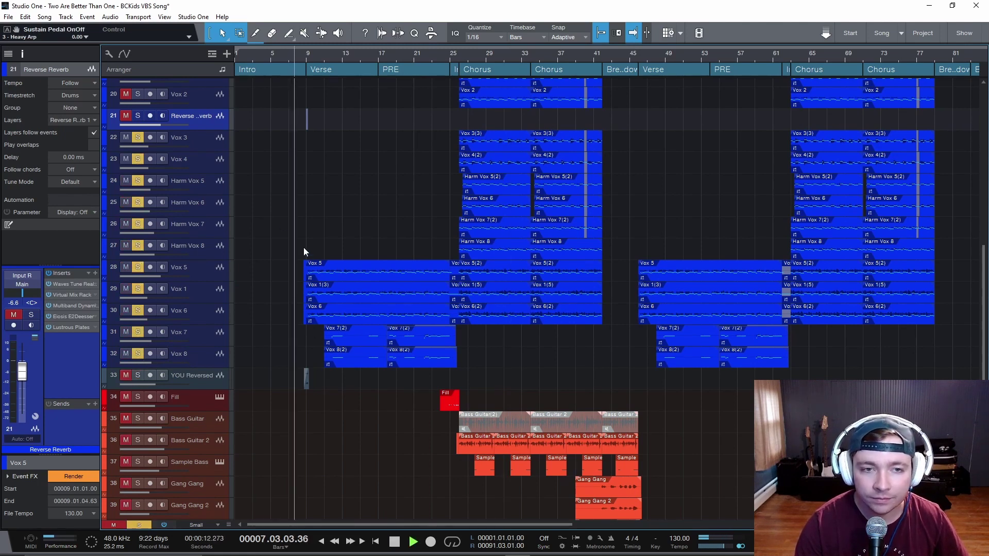
{"action": "left_click", "coordinate": [304, 265]}
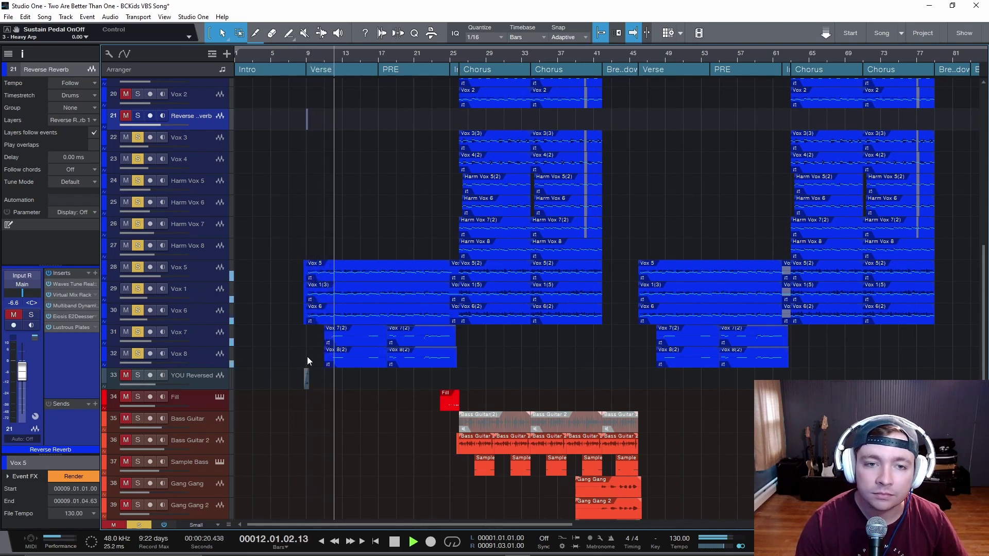
{"action": "key", "text": "space"}
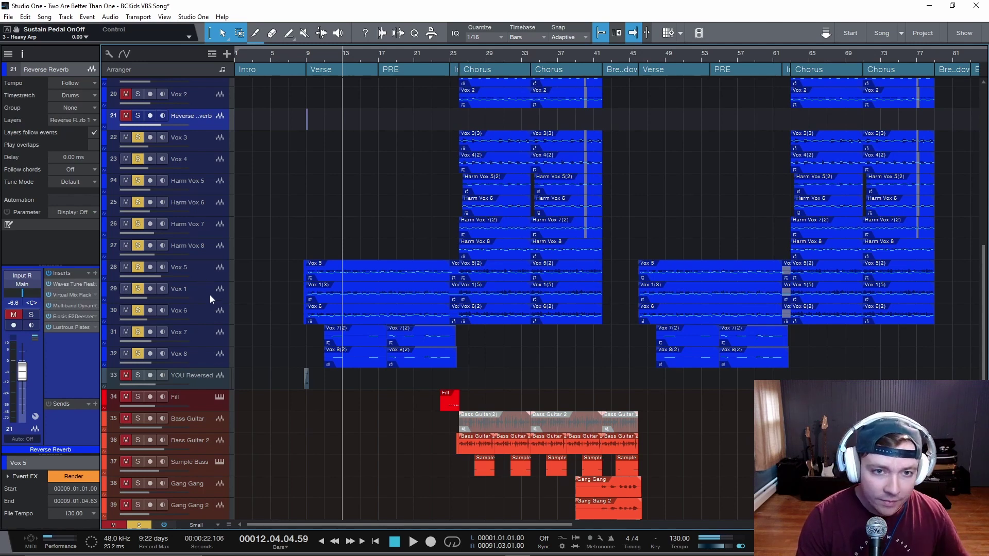
- Remove the solo from every vocal track except the lead Vox 5 and listen to its verse opening
{"action": "left_click", "coordinate": [208, 275]}
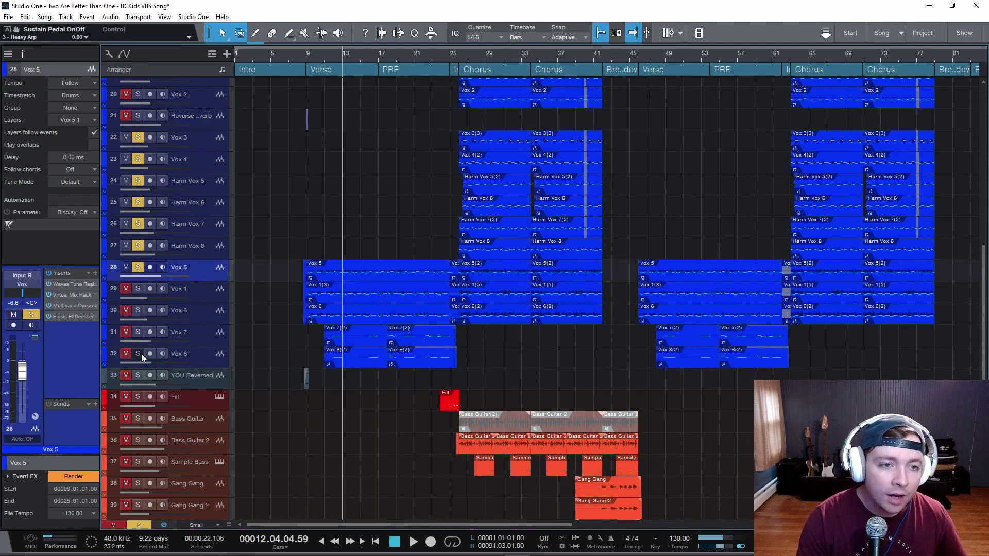
{"action": "left_click_drag", "start_coordinate": [137, 247], "coordinate": [144, 138]}
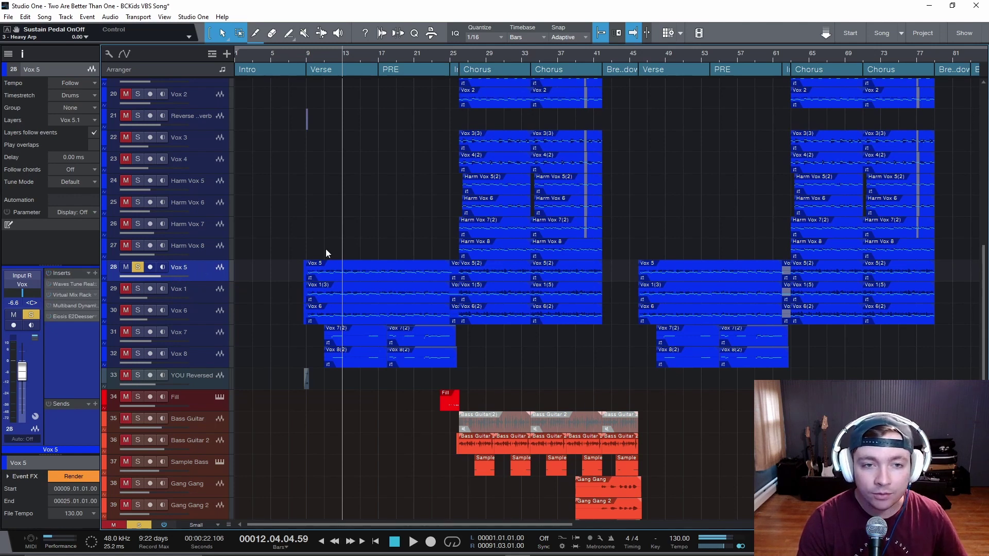
{"action": "left_click", "coordinate": [308, 352]}
{"action": "key", "text": "space"}
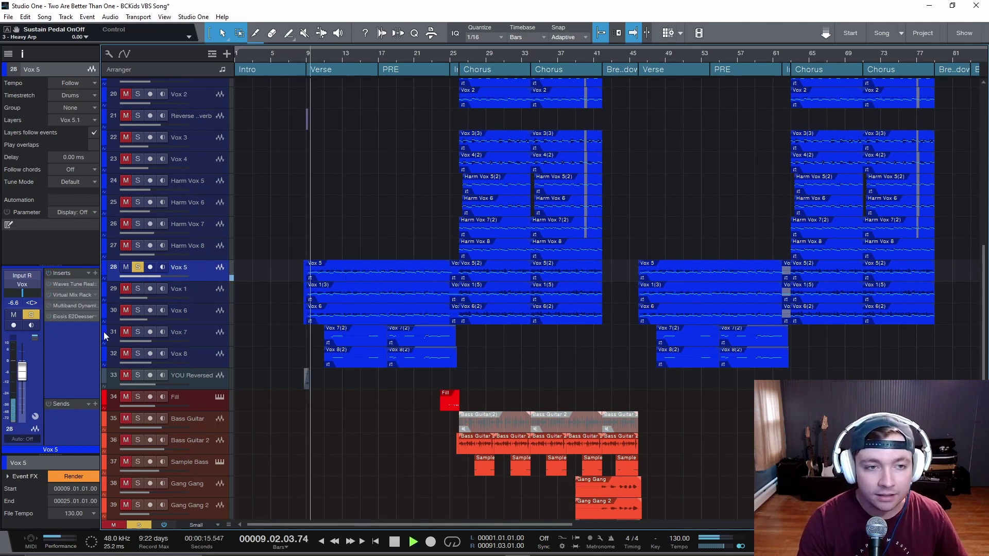
{"action": "key", "text": "space"}
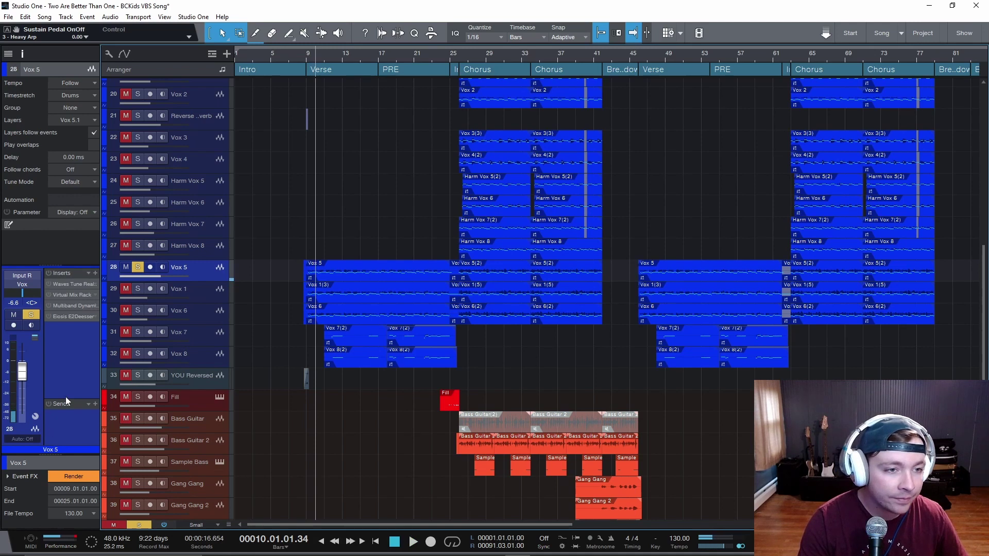
- Replay the soloed Vox 5 verse with the track height enlarged to Medium and check the track's layer list
{"action": "left_click", "coordinate": [304, 250]}
{"action": "key", "text": "space"}
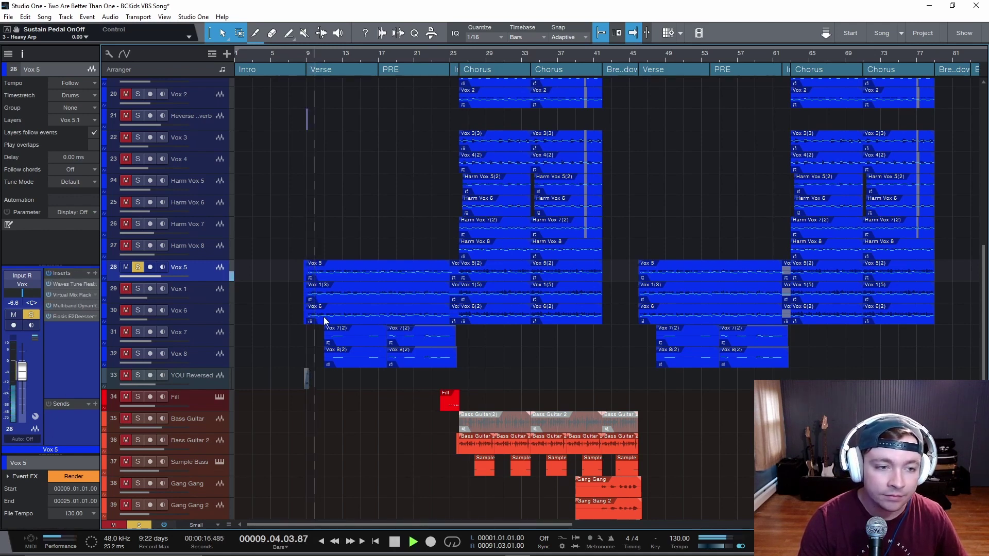
{"action": "scroll", "coordinate": [317, 328], "scroll_direction": "up", "scroll_amount": 1}
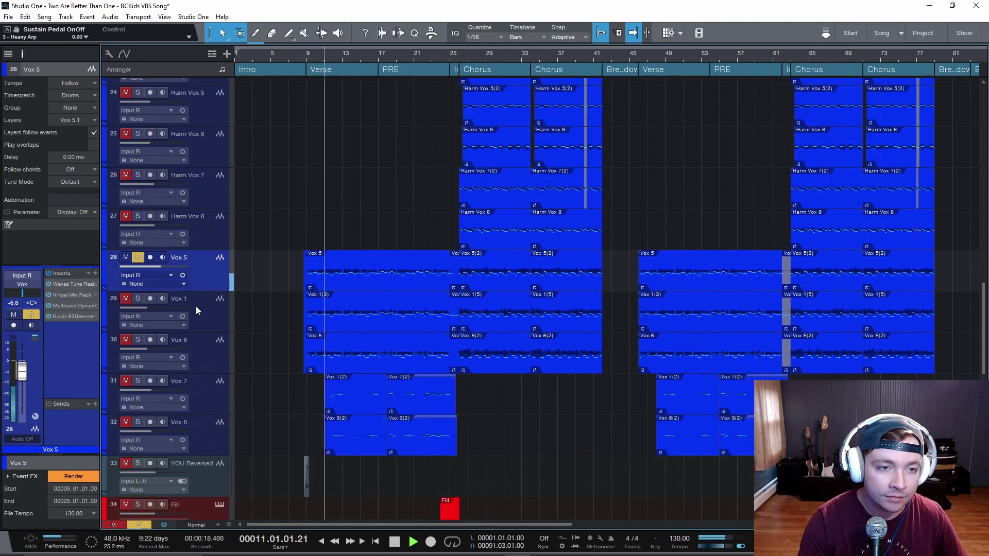
{"action": "scroll", "coordinate": [303, 320], "scroll_direction": "up", "scroll_amount": 1}
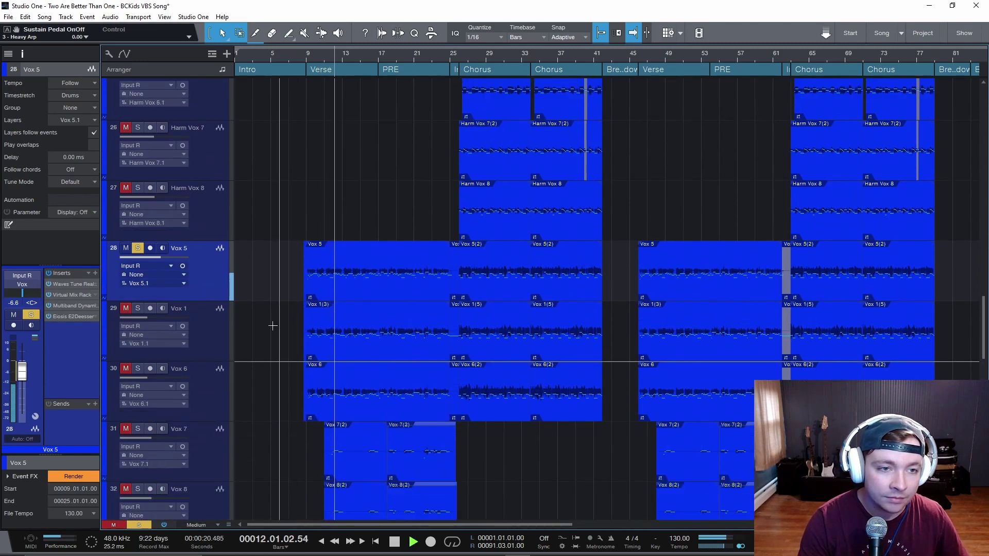
{"action": "key", "text": "space"}
{"action": "left_click", "coordinate": [181, 283]}
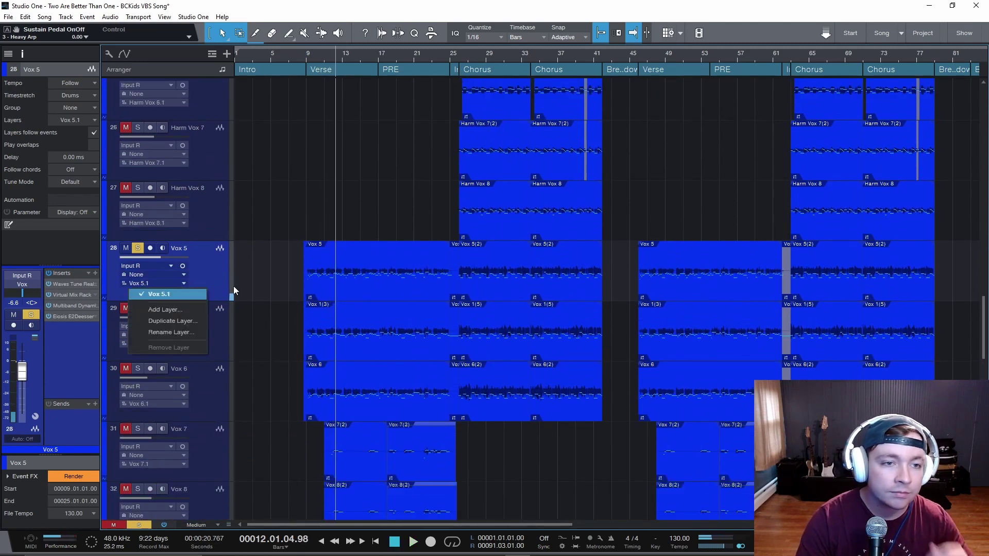
{"action": "left_click", "coordinate": [207, 277]}
- Open the mixer, look through the vocal and effects channels, and close it again
{"action": "key", "text": "F3"}
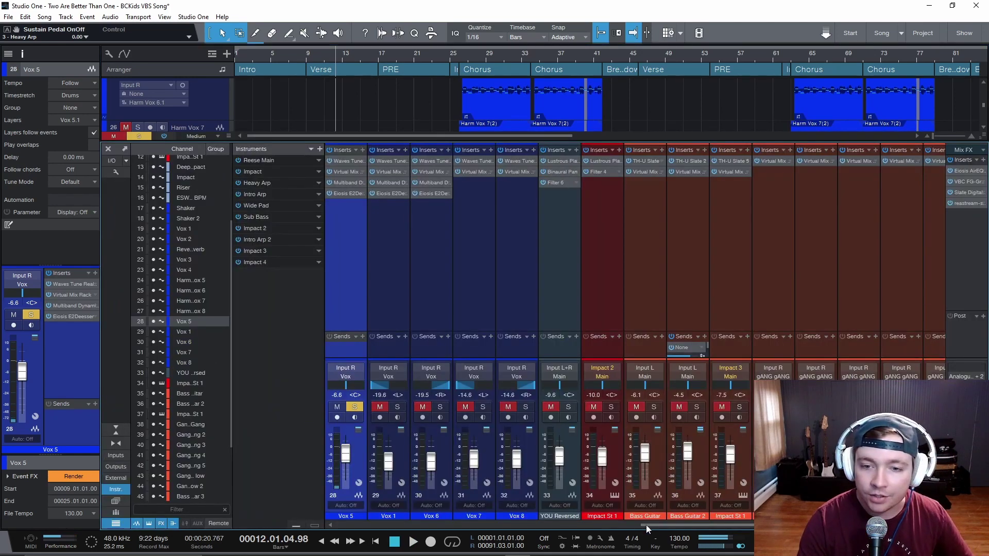
{"action": "left_click_drag", "start_coordinate": [646, 524], "coordinate": [757, 524]}
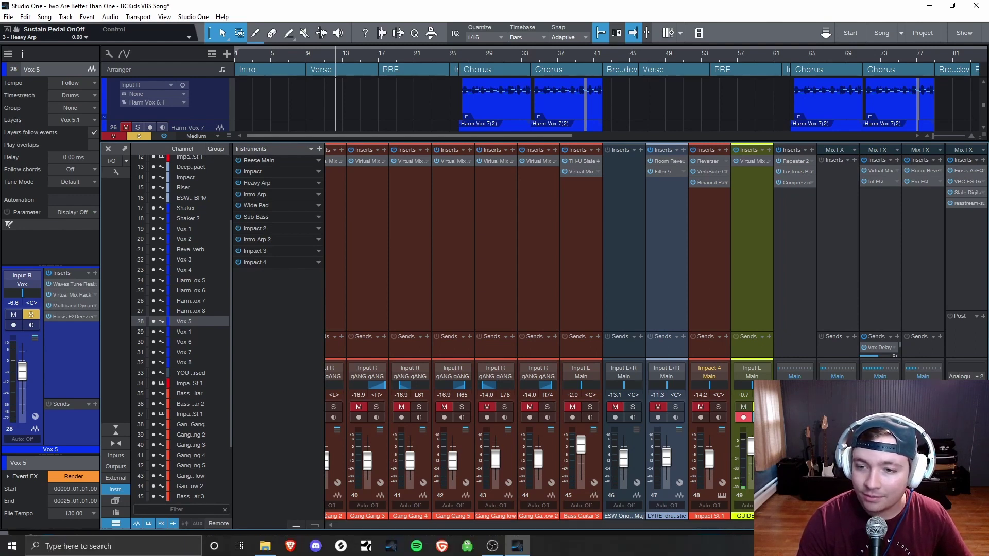
{"action": "scroll", "coordinate": [713, 531], "scroll_direction": "left", "scroll_amount": 5}
{"action": "scroll", "coordinate": [713, 530], "scroll_direction": "left", "scroll_amount": 3}
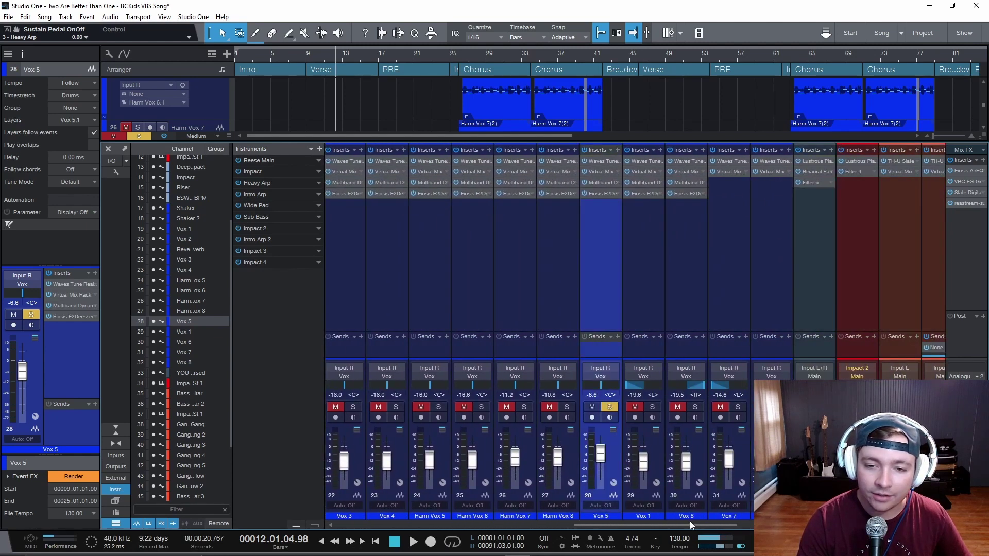
{"action": "key", "text": "F3"}
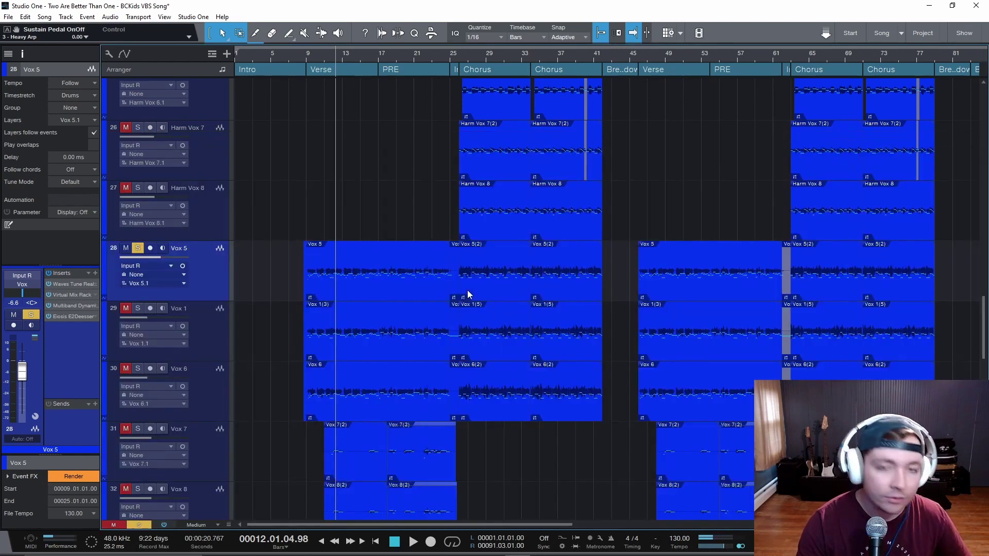
- Play the soloed Vox 5 from the start of the verse again, zooming the timeline in while listening
{"action": "left_click", "coordinate": [305, 61]}
{"action": "key", "text": "space"}
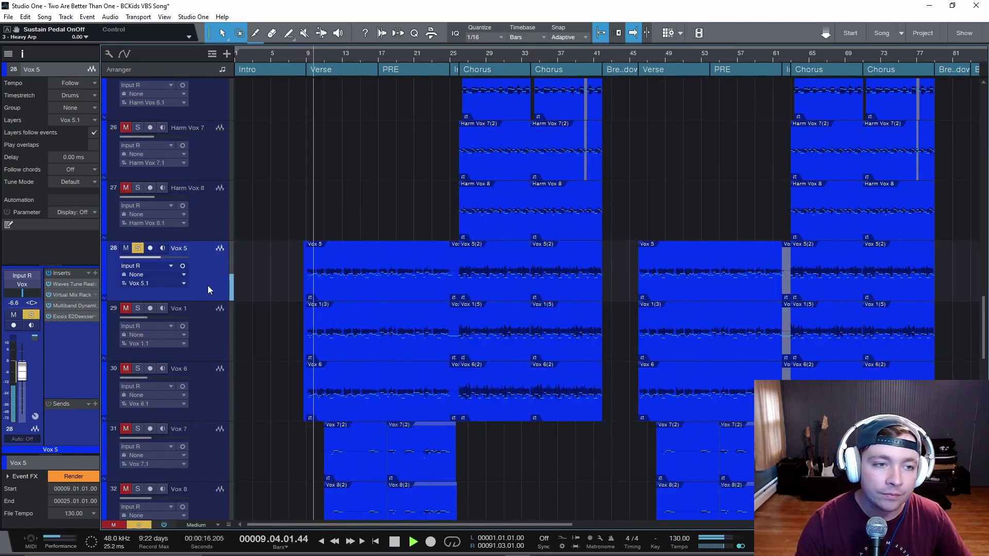
{"action": "scroll", "coordinate": [303, 238], "scroll_direction": "up", "scroll_amount": 2}
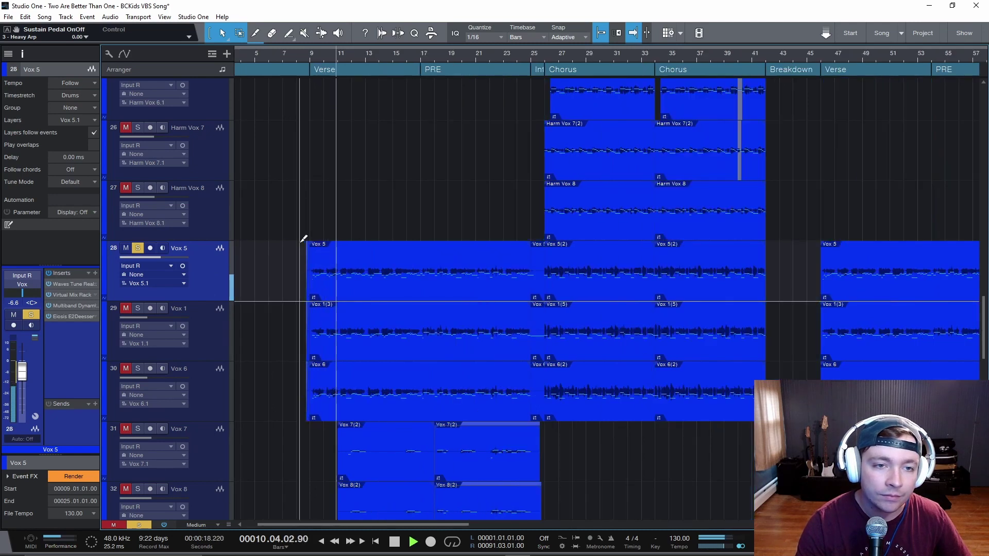
{"action": "key", "text": "space"}
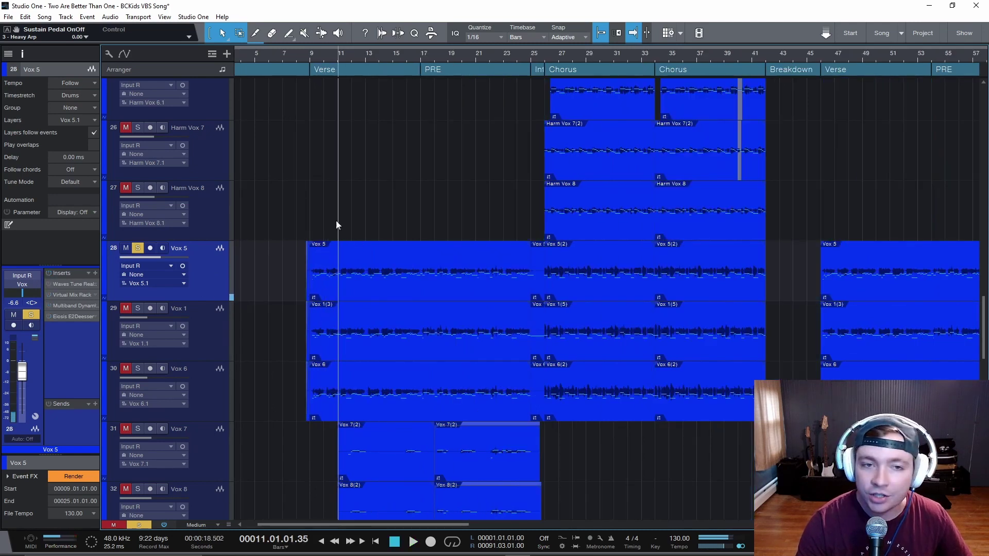
- Return to bar 9 and listen to the Vox 5 verse with its insert effects bypassed
{"action": "left_click", "coordinate": [306, 224]}
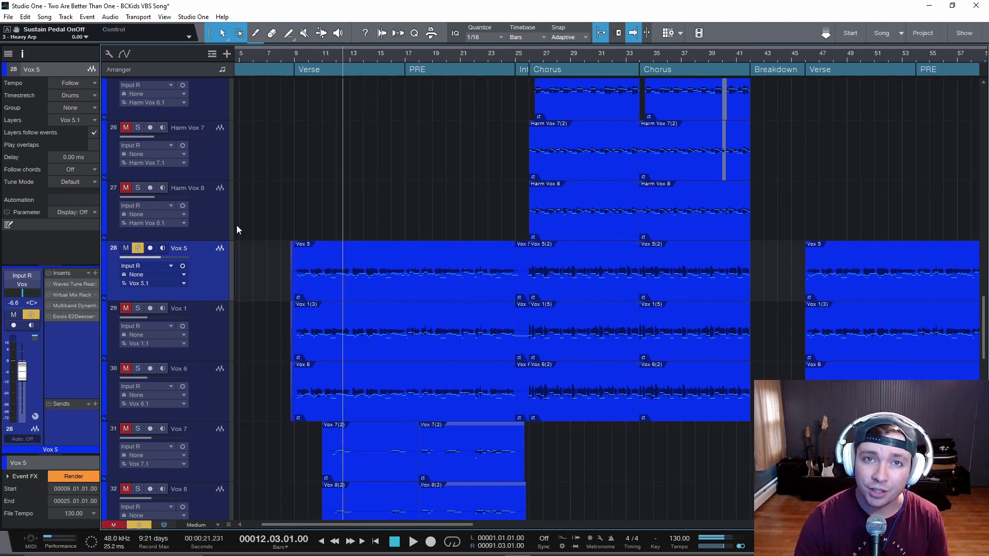
{"action": "left_click", "coordinate": [298, 222]}
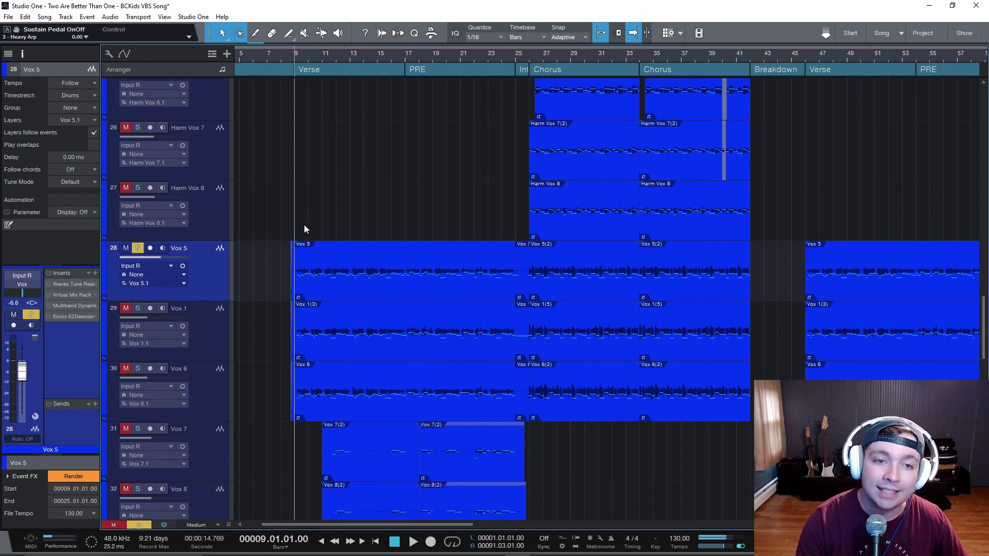
{"action": "key", "text": "space"}
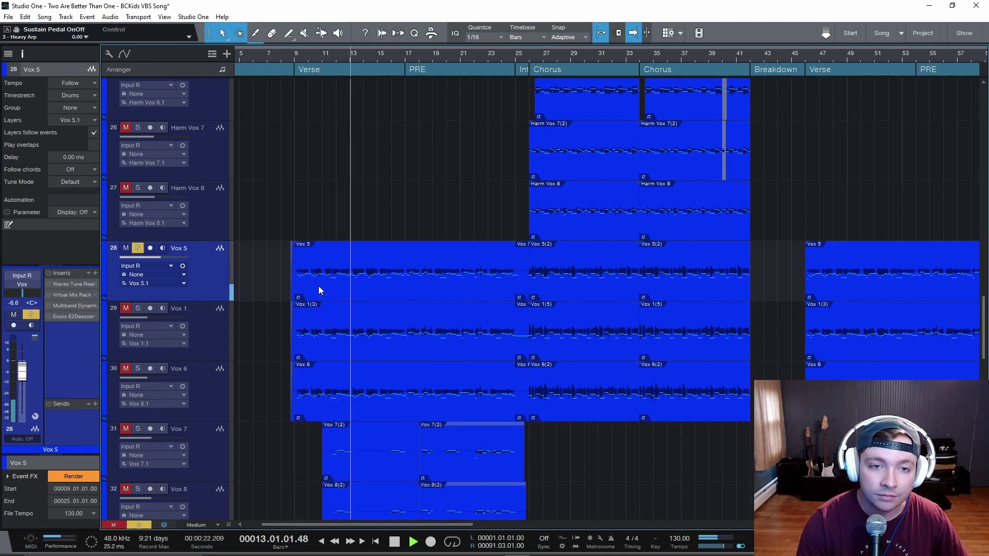
{"action": "key", "text": "space"}
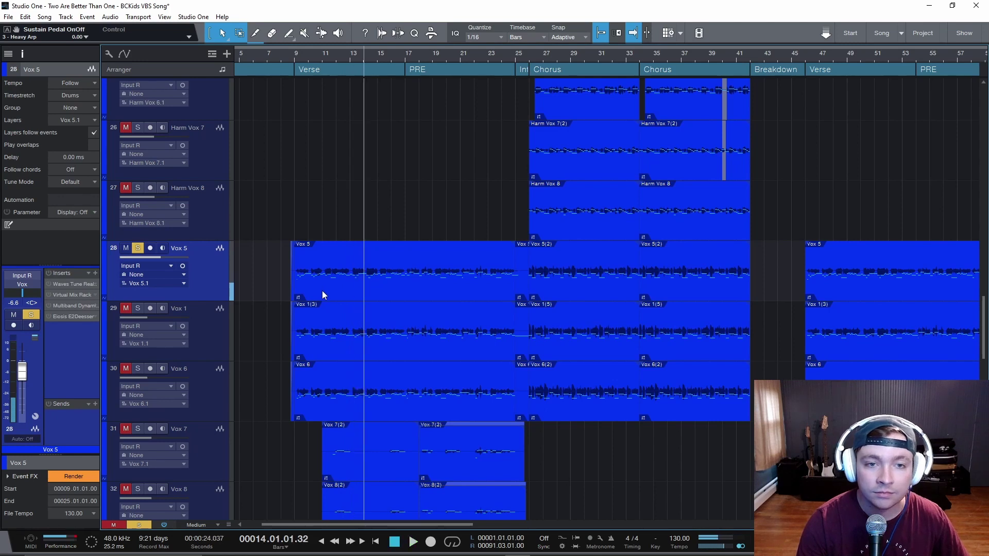
- Open the Vox 5 verse event in Melodyne and bring its notes from bar 9 onward into view
{"action": "left_click", "coordinate": [389, 283]}
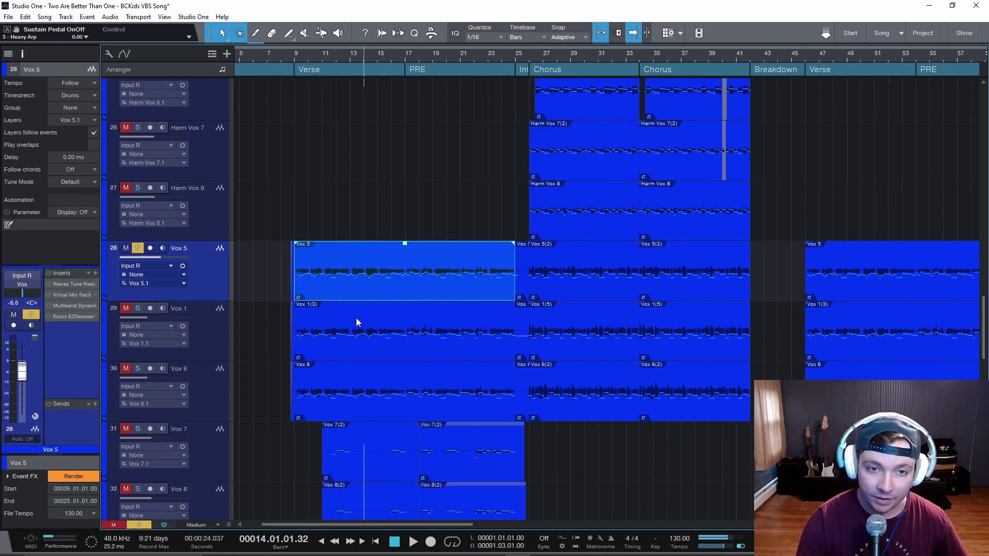
{"action": "key", "text": "ctrl+m"}
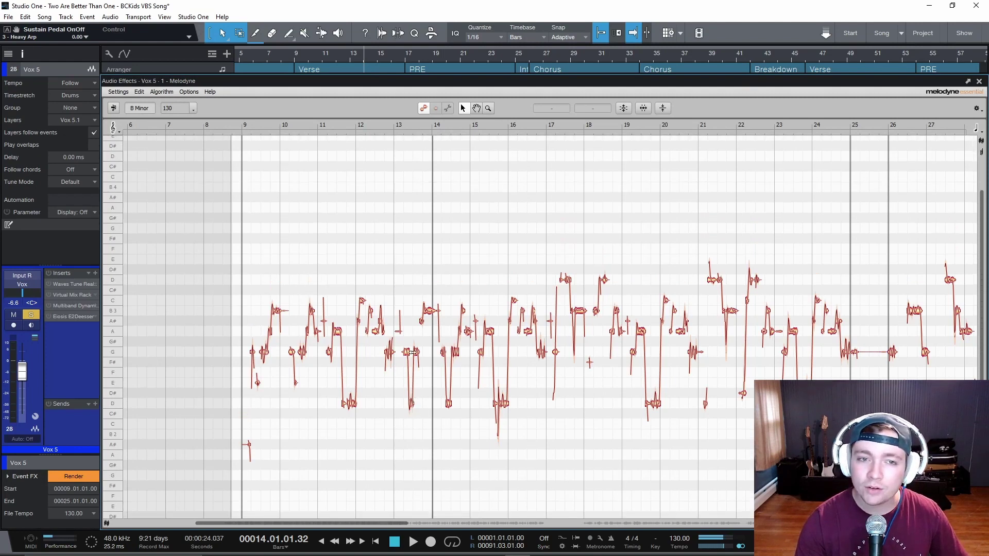
{"action": "scroll", "coordinate": [412, 352], "scroll_direction": "down", "scroll_amount": 1}
{"action": "scroll", "coordinate": [412, 352], "scroll_direction": "right", "scroll_amount": 5}
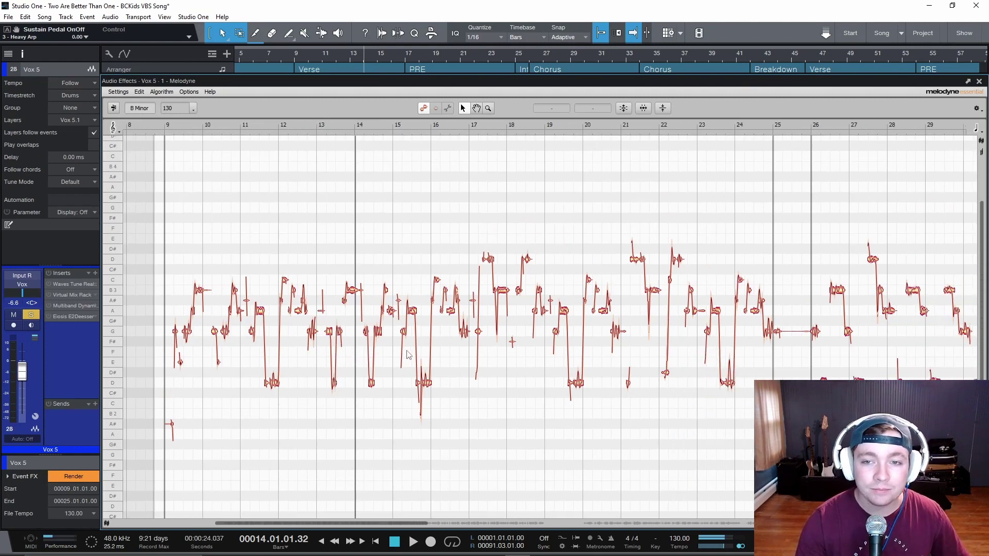
{"action": "scroll", "coordinate": [408, 354], "scroll_direction": "left", "scroll_amount": 3}
{"action": "scroll", "coordinate": [408, 354], "scroll_direction": "down", "scroll_amount": 1}
{"action": "scroll", "coordinate": [408, 355], "scroll_direction": "right", "scroll_amount": 5}
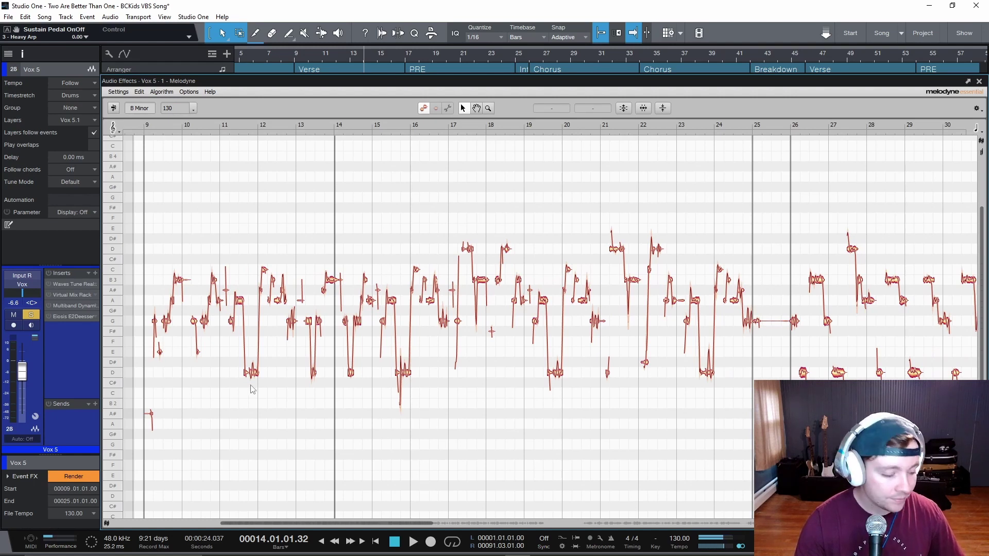
- Leave the Melodyne editor for the arrangement and place the playhead just before the Vox 5 verse at bar 9
{"action": "key", "text": "F3"}
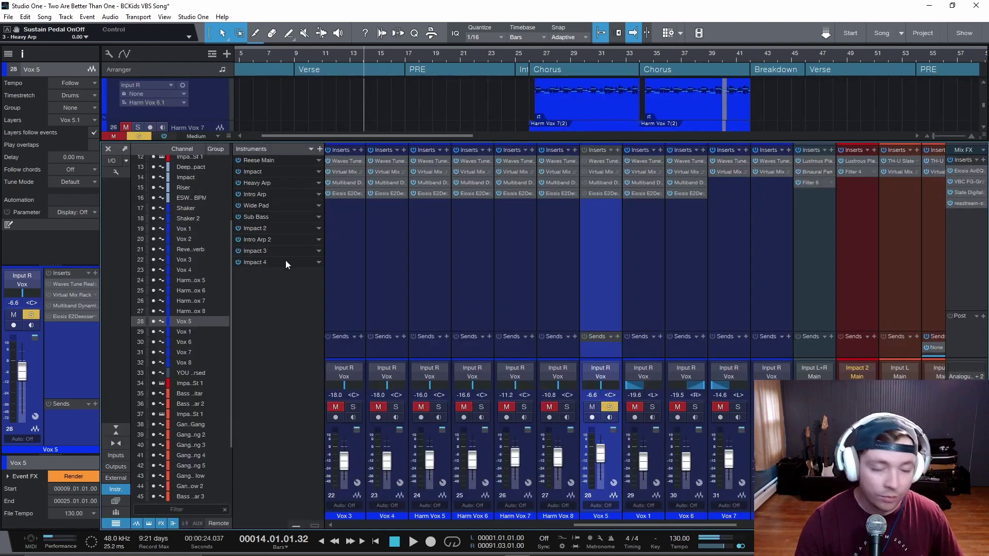
{"action": "key", "text": "F3"}
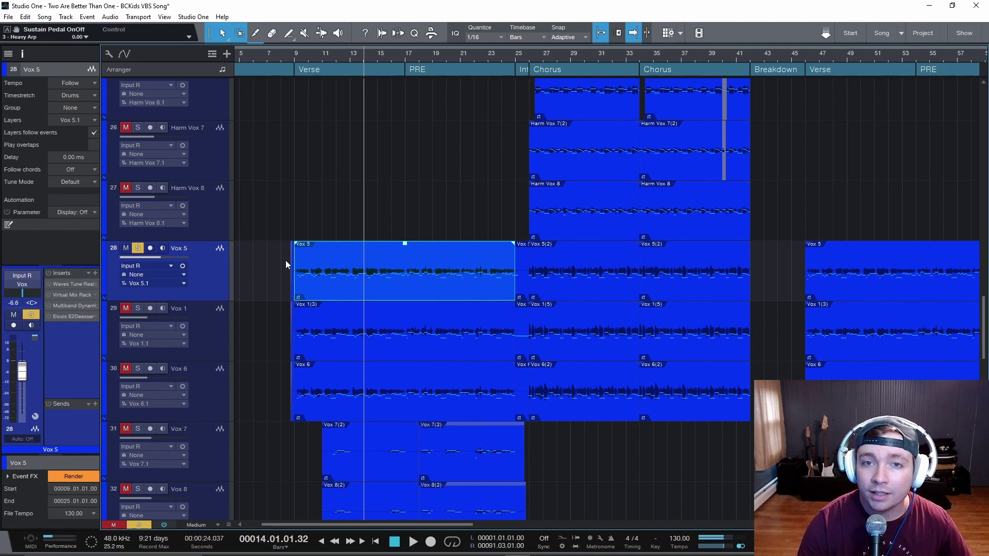
{"action": "left_click", "coordinate": [297, 235]}
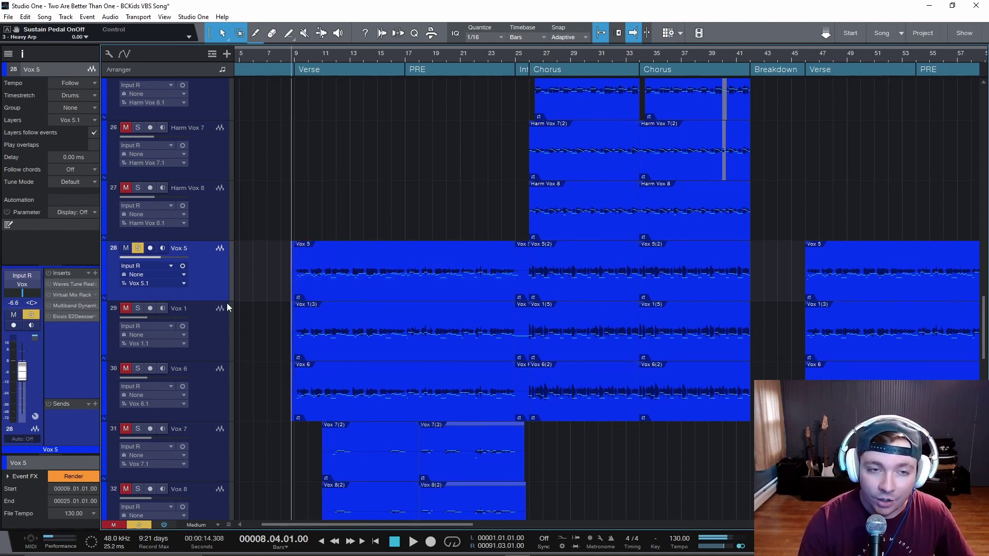
- Turn on the Waves Tune Real-Time insert on Vox 5, look over its correction settings, and close the plug-in window
{"action": "left_click", "coordinate": [70, 283]}
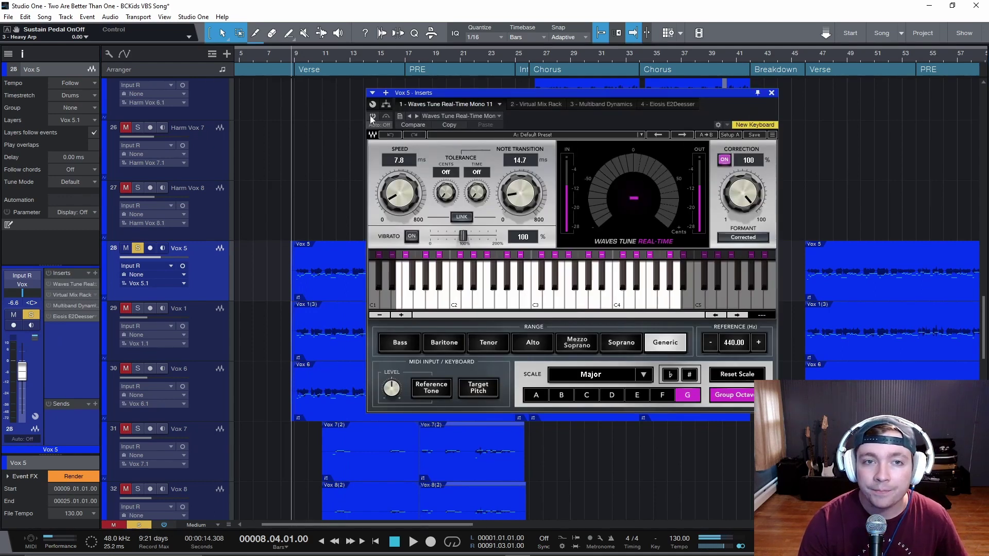
{"action": "left_click", "coordinate": [771, 93]}
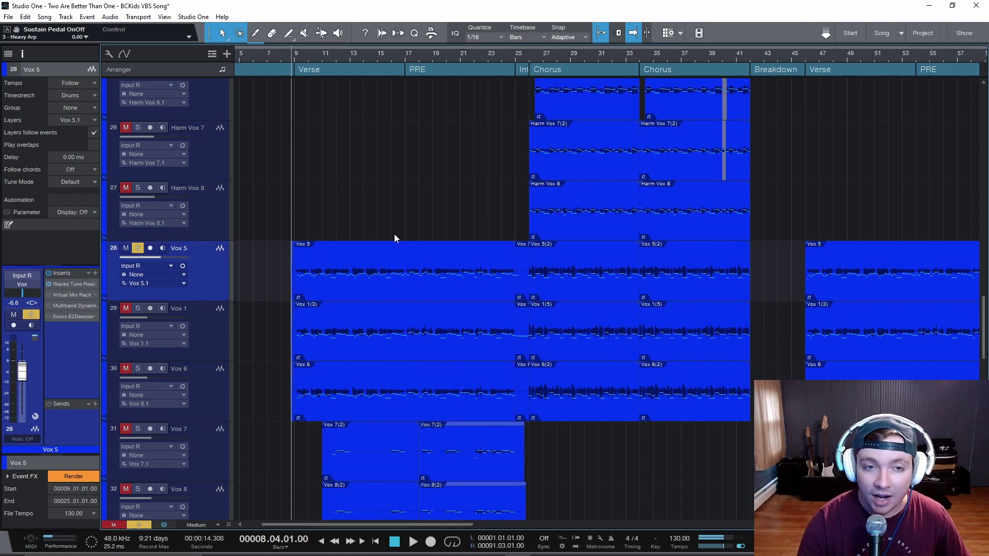
{"action": "left_click", "coordinate": [73, 284]}
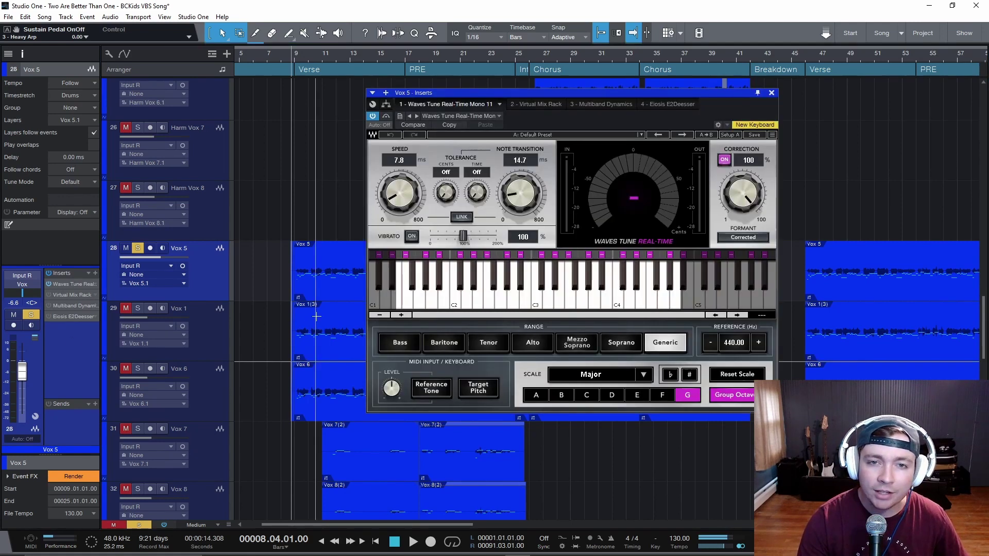
{"action": "left_click", "coordinate": [771, 94]}
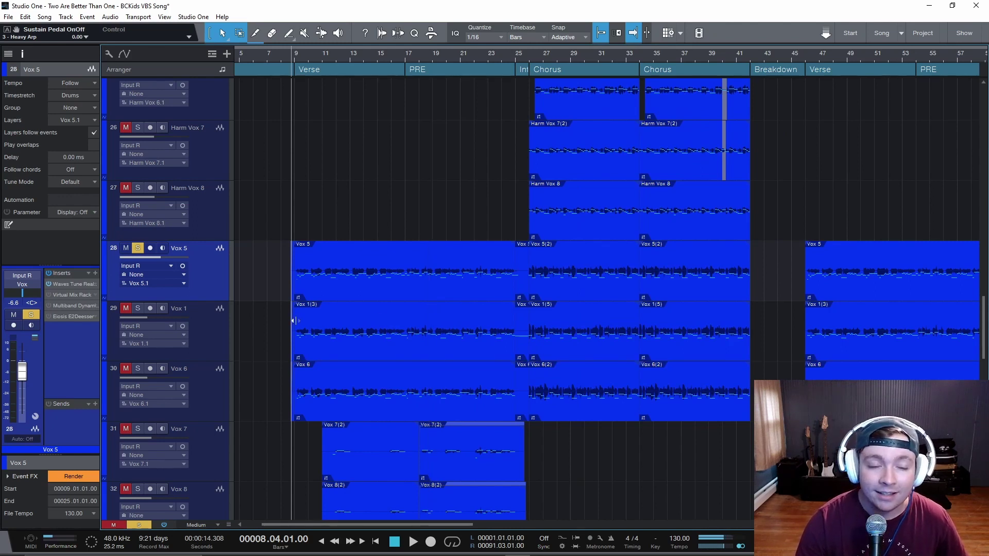
- Play the Vox 5 verse from bar 9 with only the Waves Tune Real-Time insert active
{"action": "left_click", "coordinate": [330, 287]}
{"action": "left_click", "coordinate": [296, 240]}
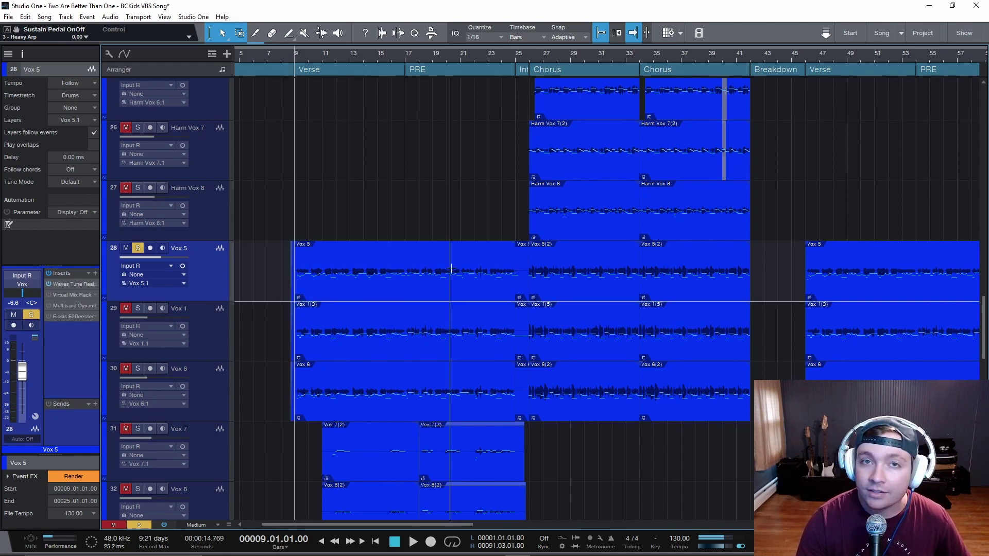
{"action": "key", "text": "space"}
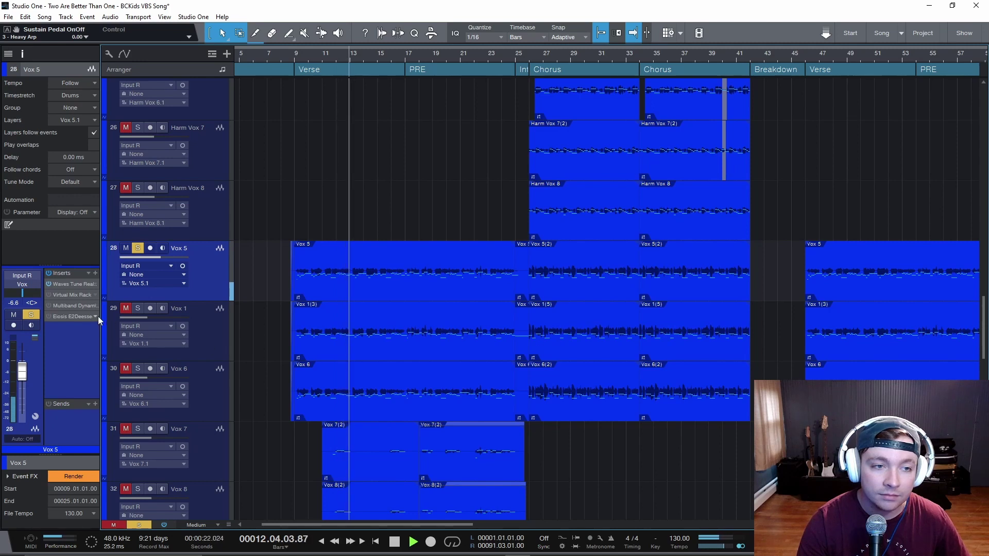
{"action": "key", "text": "space"}
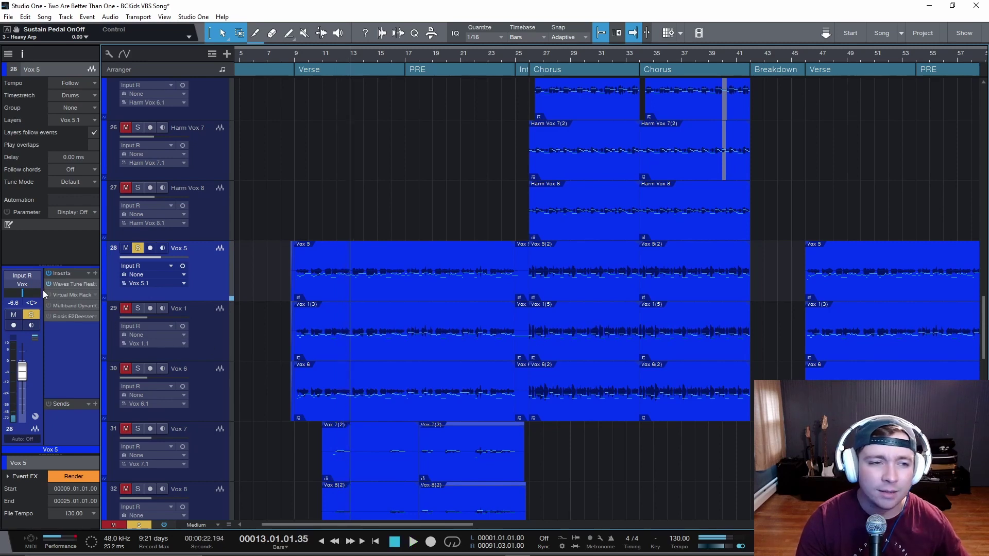
- Turn on the Virtual Mix Rack insert on Vox 5 and switch off its FG-116 and FG-2A compressor modules
{"action": "double_click", "coordinate": [75, 294]}
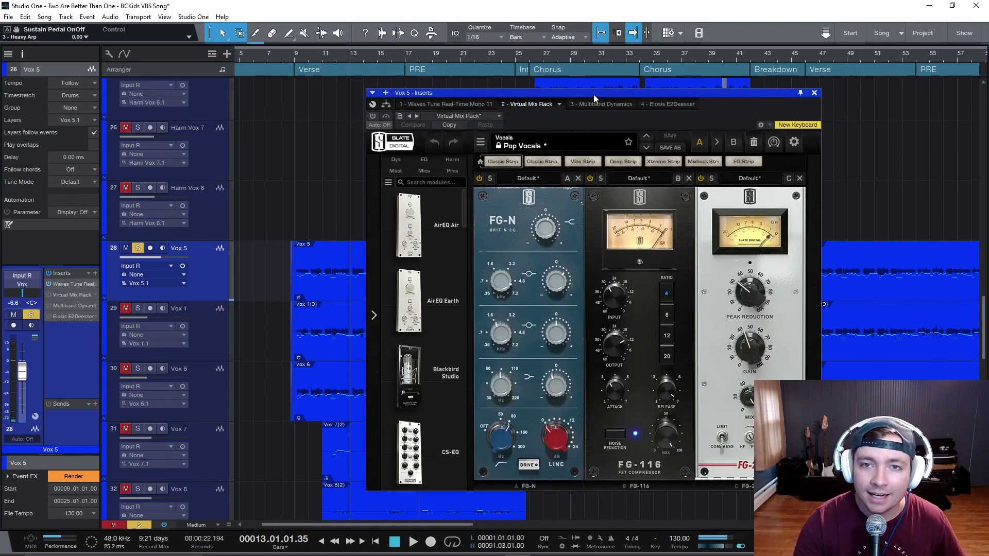
{"action": "left_click_drag", "start_coordinate": [593, 94], "coordinate": [533, 93]}
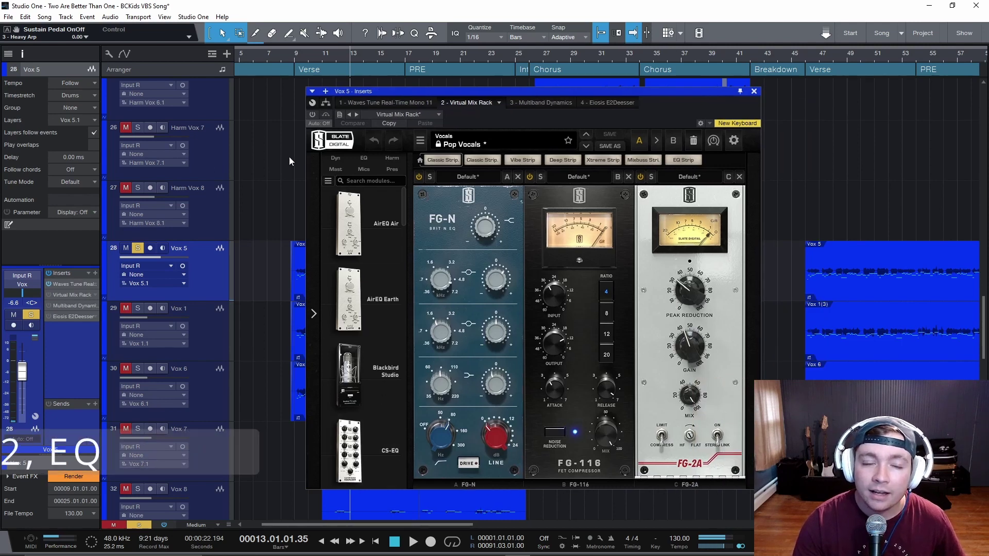
{"action": "left_click", "coordinate": [312, 114]}
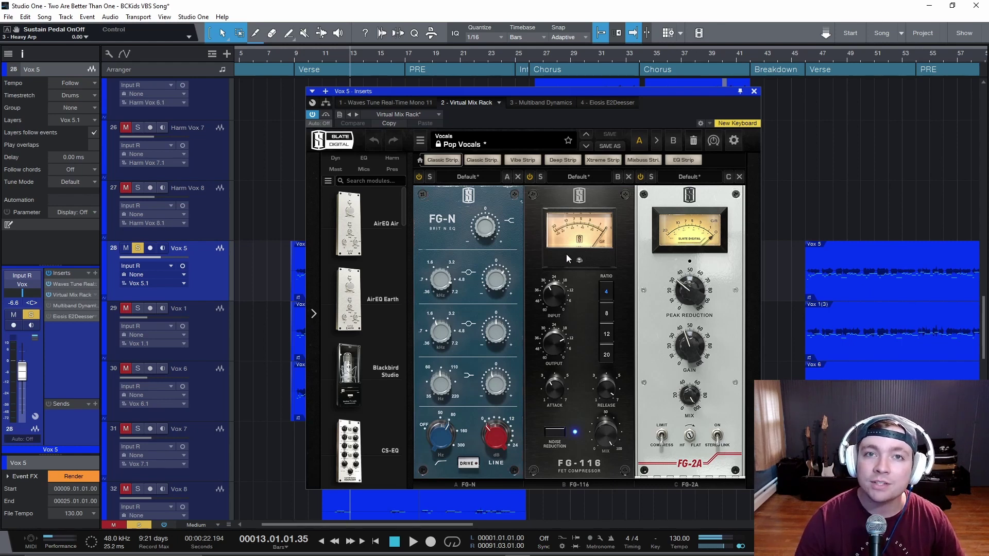
{"action": "left_click", "coordinate": [530, 177]}
{"action": "left_click", "coordinate": [639, 177]}
{"action": "left_click_drag", "start_coordinate": [542, 92], "coordinate": [692, 107]}
- Listen to the Vox 5 verse while toggling the FG-N EQ module, and check its band settings
{"action": "left_click", "coordinate": [292, 60]}
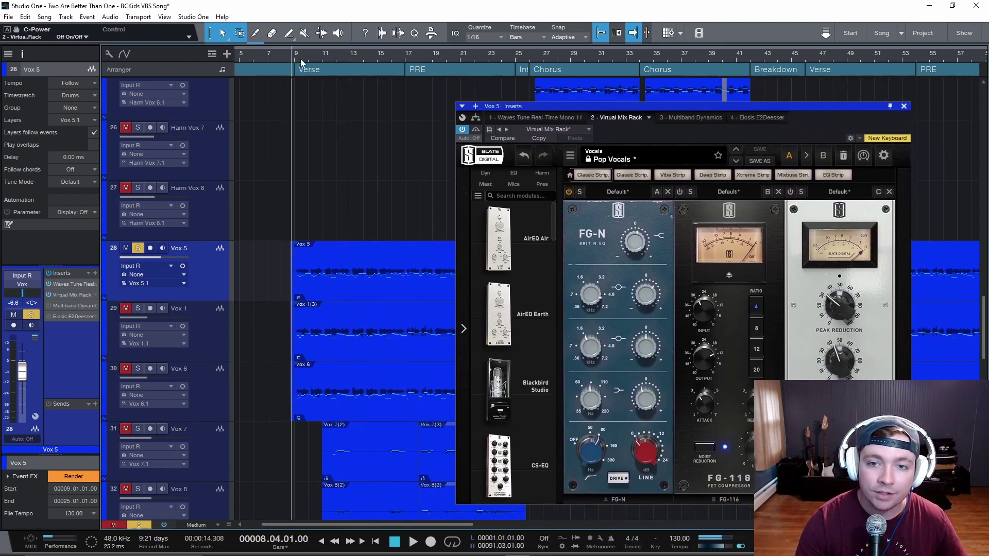
{"action": "key", "text": "space"}
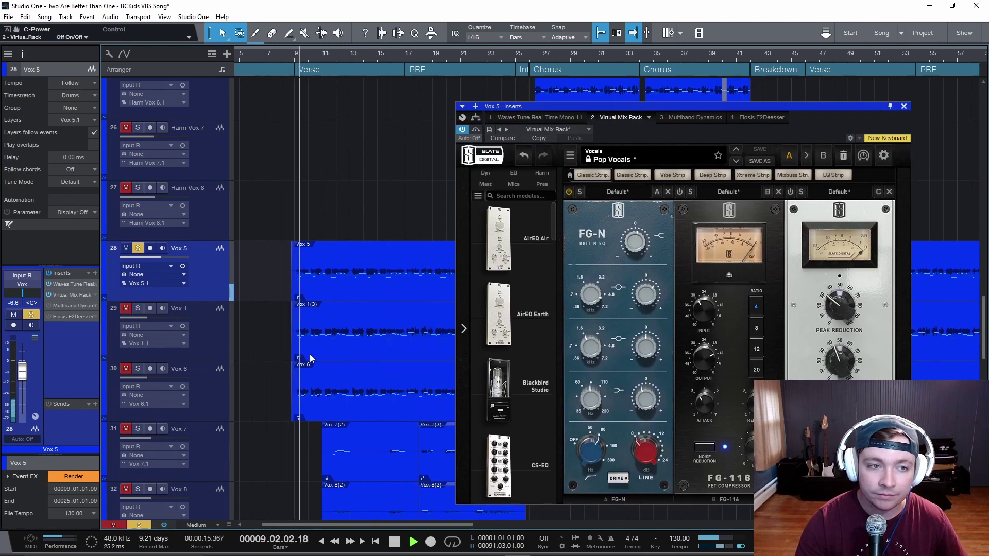
{"action": "left_click", "coordinate": [569, 192]}
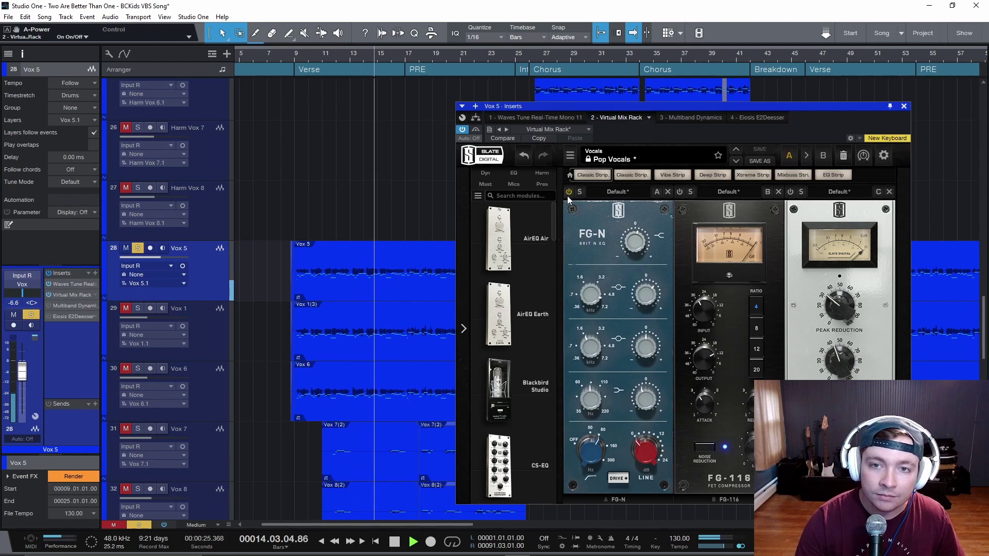
{"action": "key", "text": "space"}
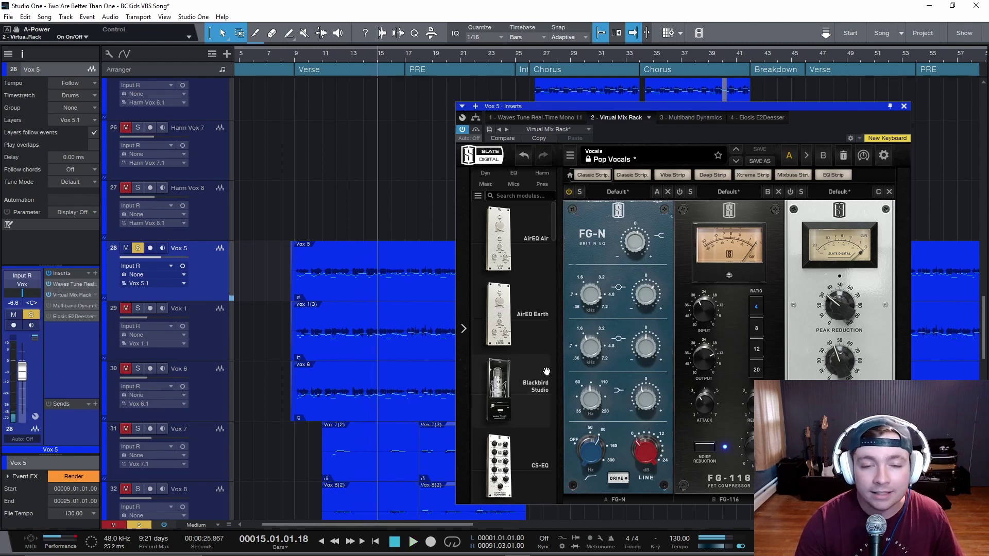
{"action": "mouse_move", "coordinate": [649, 298]}
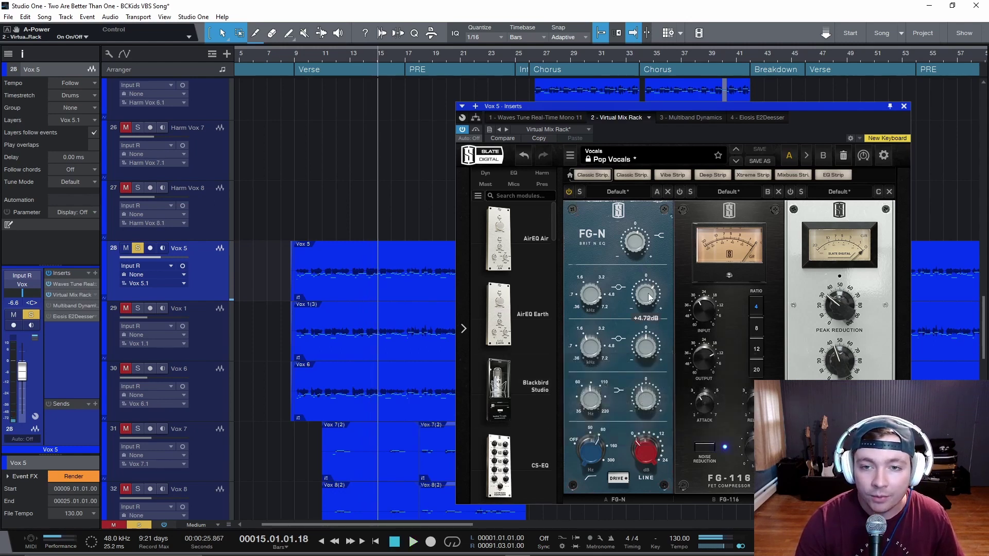
{"action": "mouse_move", "coordinate": [595, 300]}
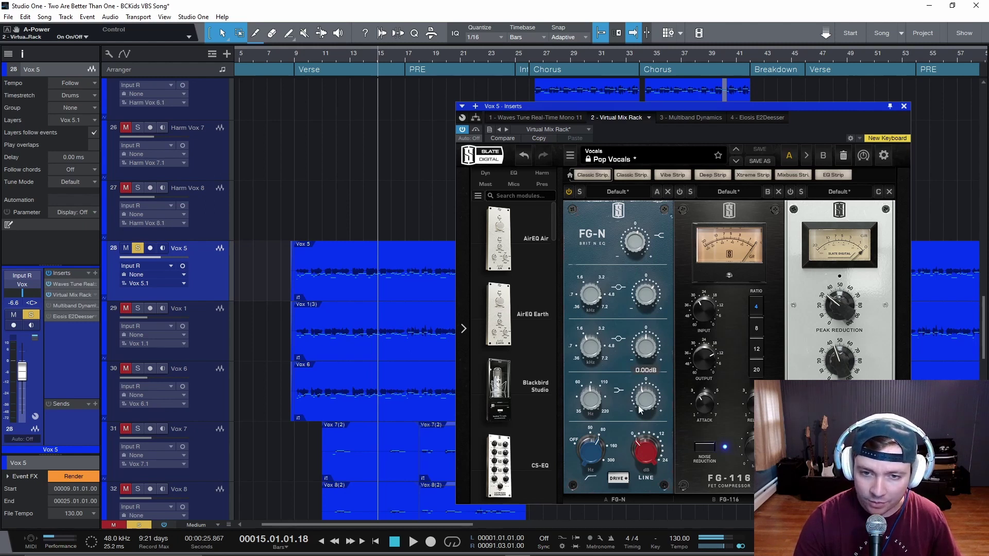
{"action": "mouse_move", "coordinate": [646, 407]}
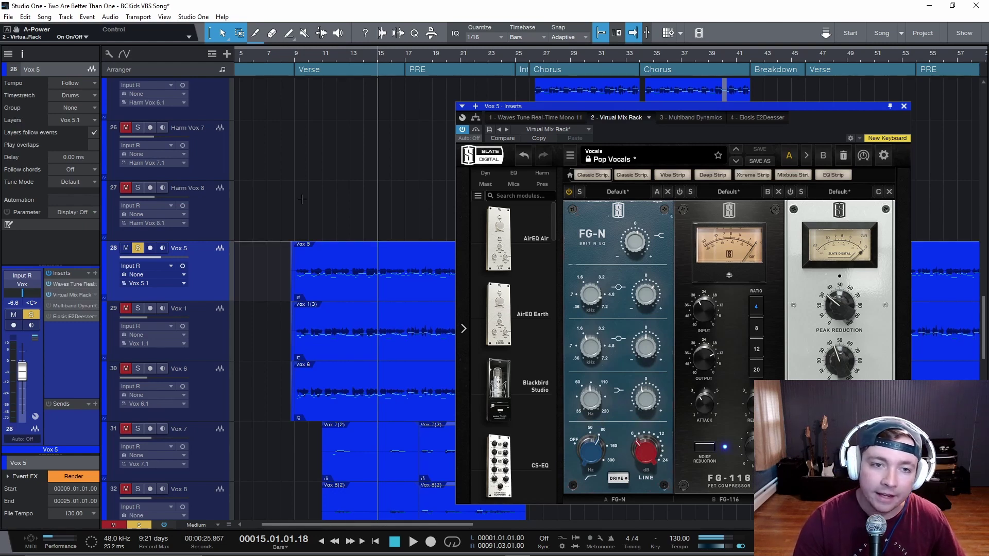
- Replay the Vox 5 verse from bar 9 with the FG-N EQ active, zooming in the timeline while listening
{"action": "left_click", "coordinate": [293, 213]}
{"action": "key", "text": "space"}
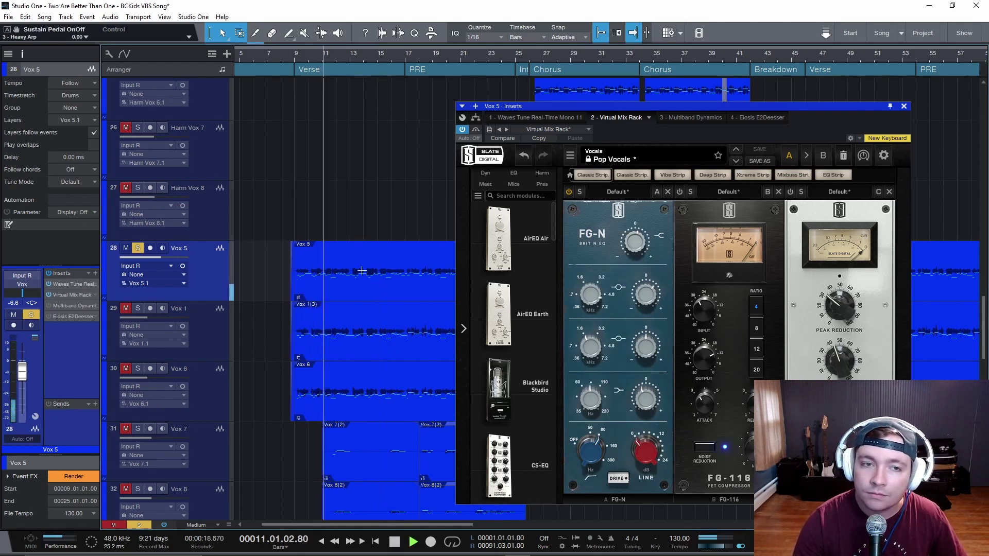
{"action": "scroll", "coordinate": [345, 247], "scroll_direction": "up", "scroll_amount": 1}
{"action": "scroll", "coordinate": [344, 247], "scroll_direction": "left", "scroll_amount": 1}
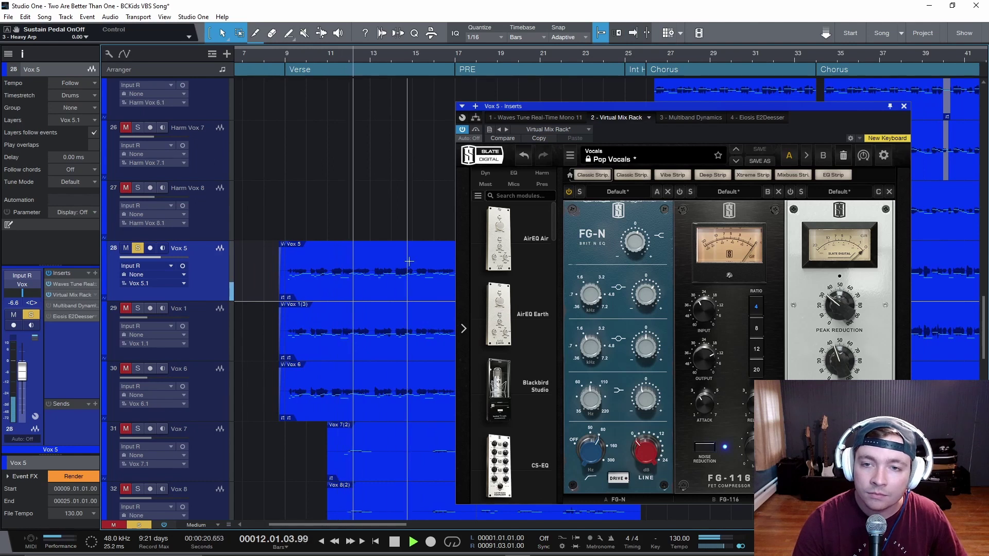
{"action": "key", "text": "space"}
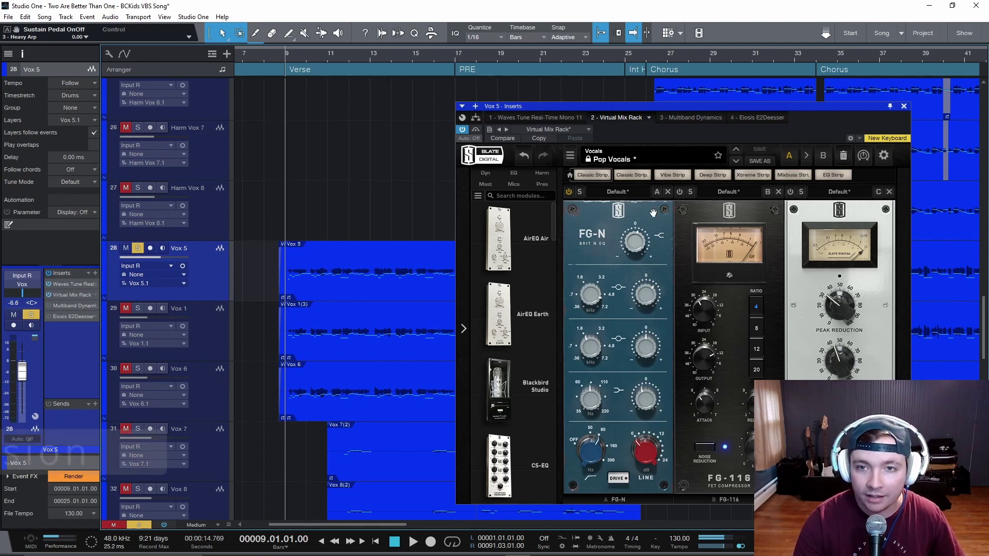
- Turn on the FG-116 compressor module and play the Vox 5 verse from bar 9 through it
{"action": "left_click", "coordinate": [679, 192]}
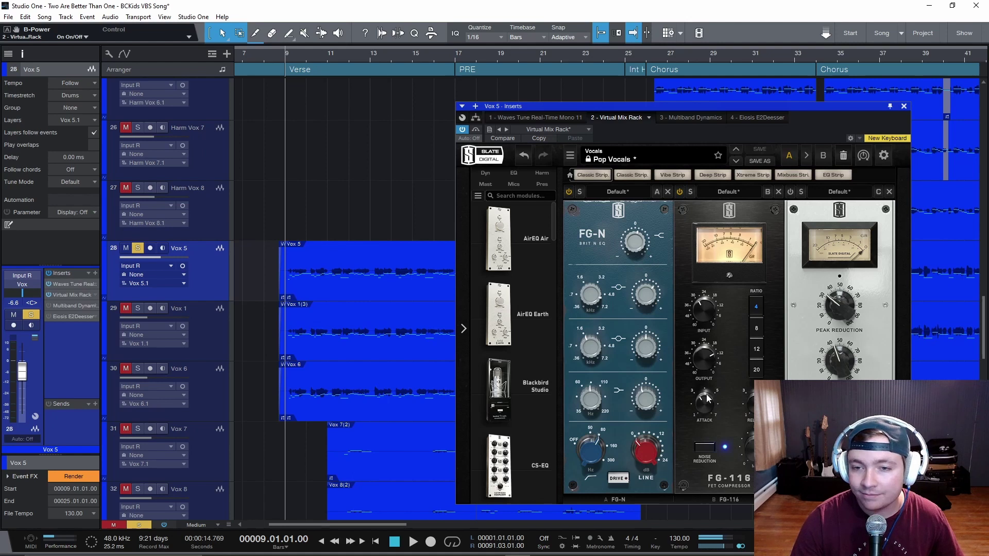
{"action": "mouse_move", "coordinate": [706, 402]}
{"action": "mouse_move", "coordinate": [750, 404]}
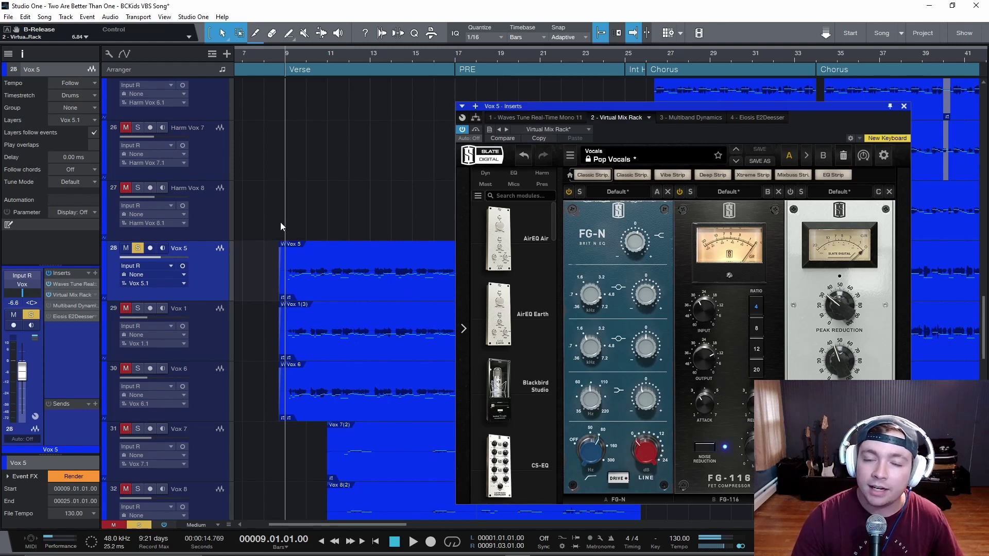
{"action": "key", "text": "space"}
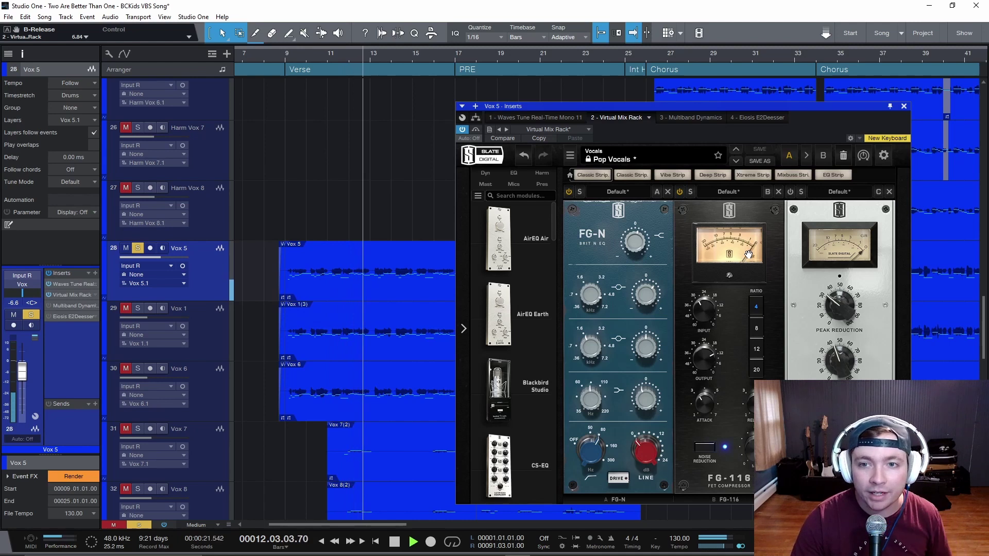
{"action": "key", "text": "space"}
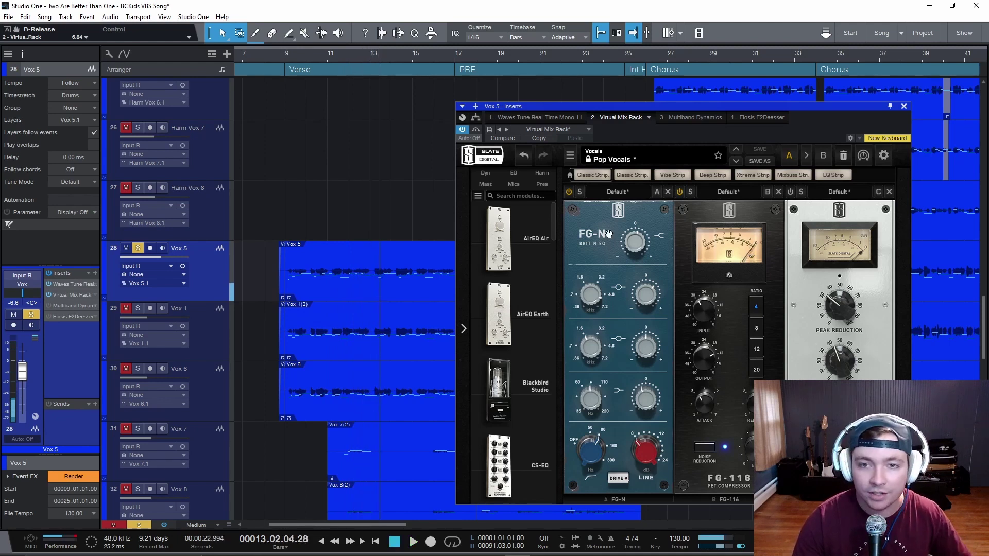
- Play the verse from bar 9 again, bypassing and re-enabling the FG-116 compressor to compare the sound
{"action": "left_click", "coordinate": [286, 221]}
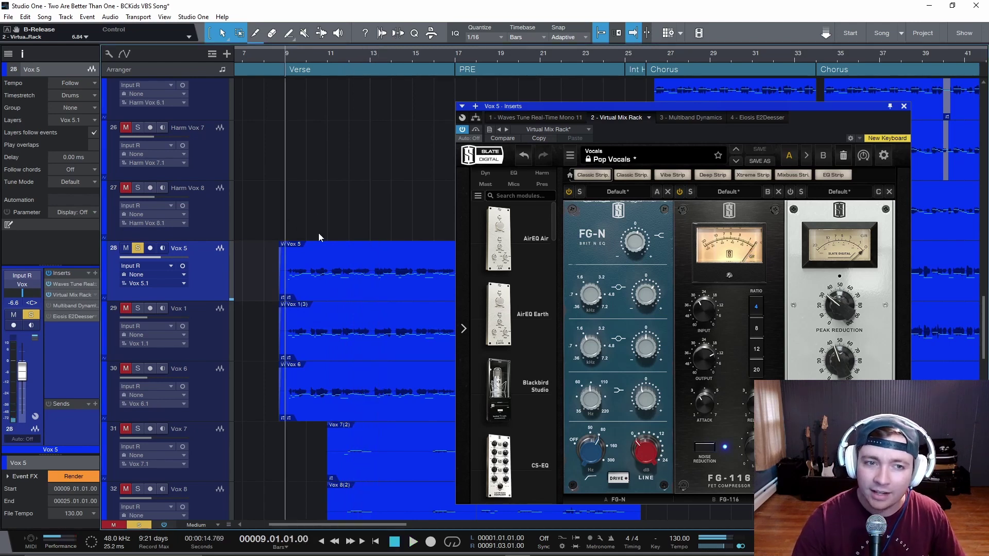
{"action": "key", "text": "space"}
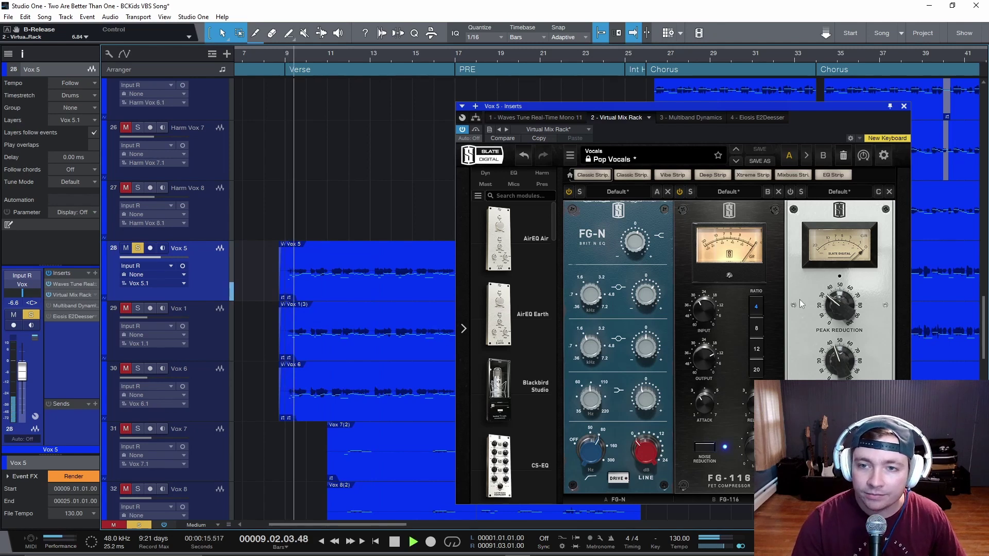
{"action": "left_click", "coordinate": [679, 192]}
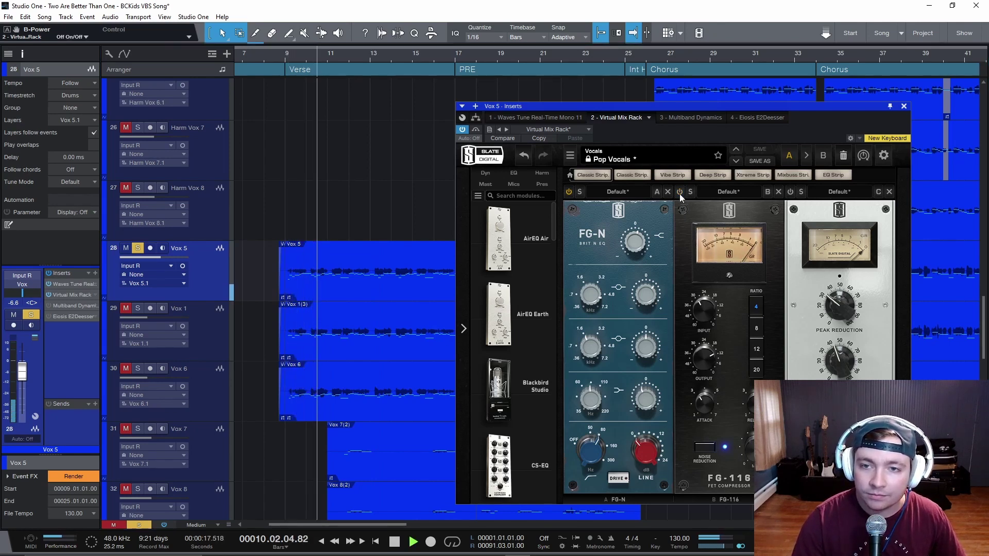
{"action": "left_click", "coordinate": [680, 193]}
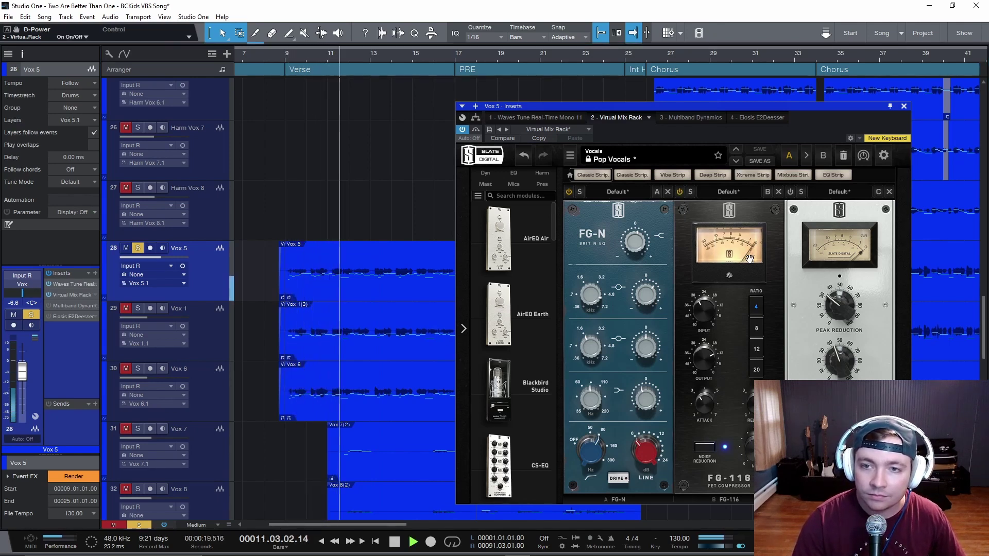
- Set the FG-116 compressor's input to -27.4 dB during playback, and stop playback
{"action": "mouse_move", "coordinate": [709, 302]}
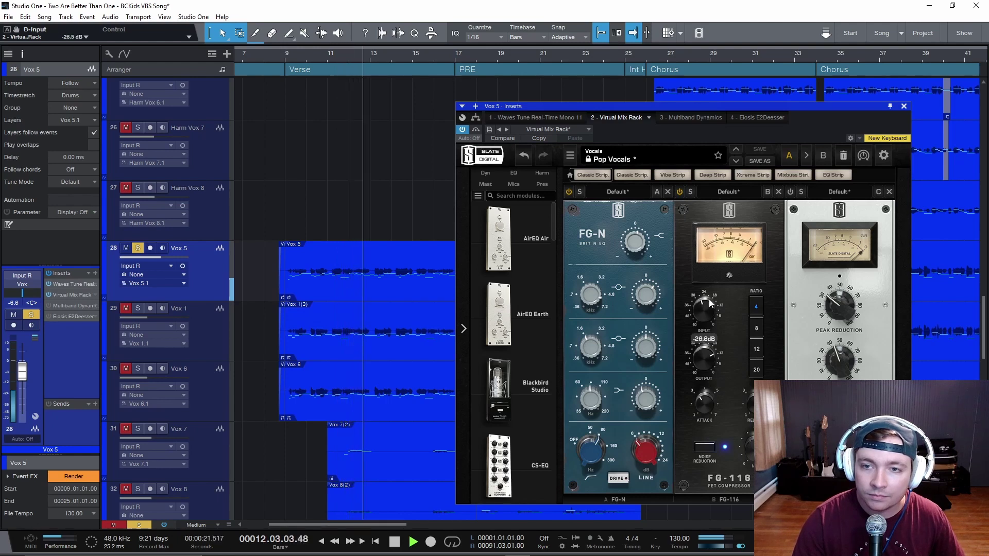
{"action": "scroll", "coordinate": [708, 302], "scroll_direction": "down", "scroll_amount": 2}
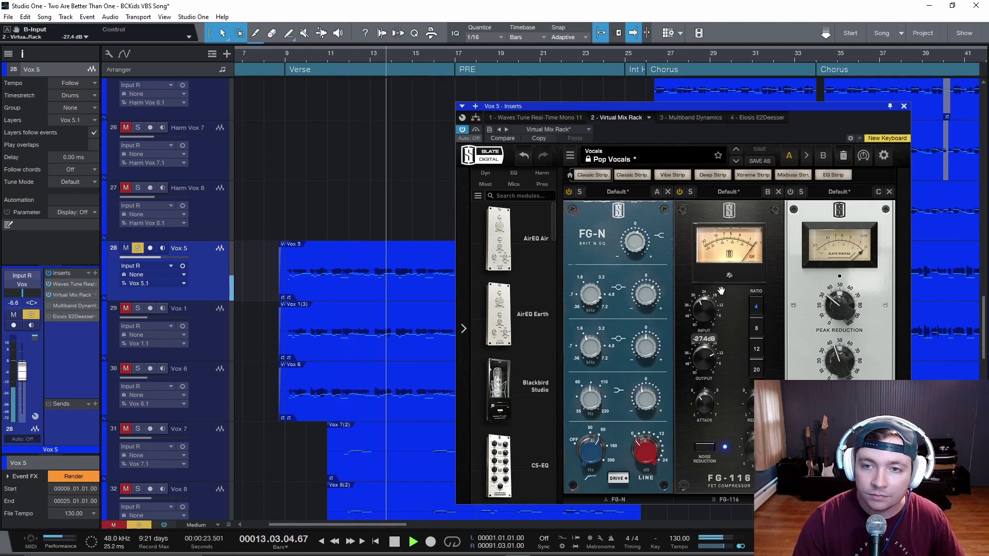
{"action": "key", "text": "space"}
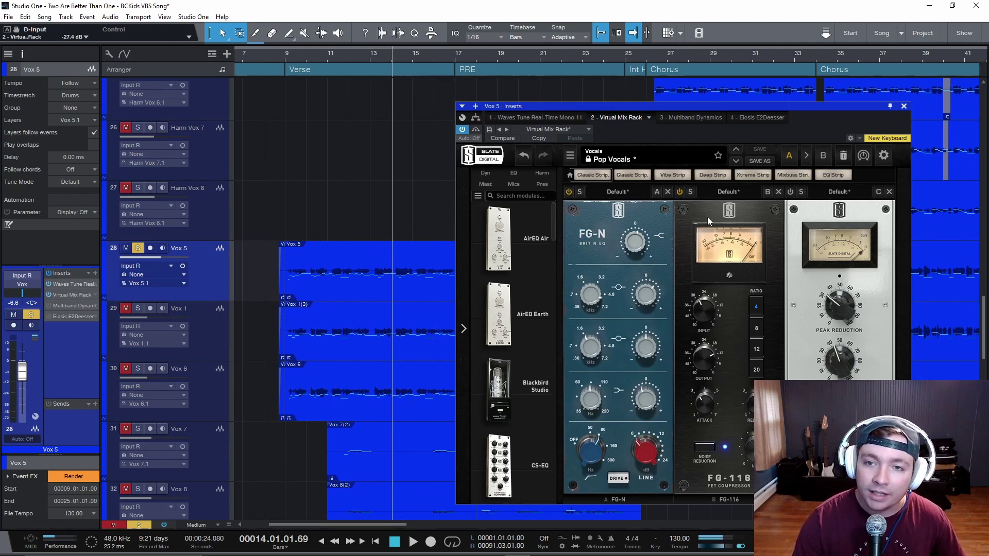
- Set the FG-2A compressor's peak reduction to 33.4
{"action": "left_click_drag", "start_coordinate": [826, 306], "coordinate": [851, 291]}
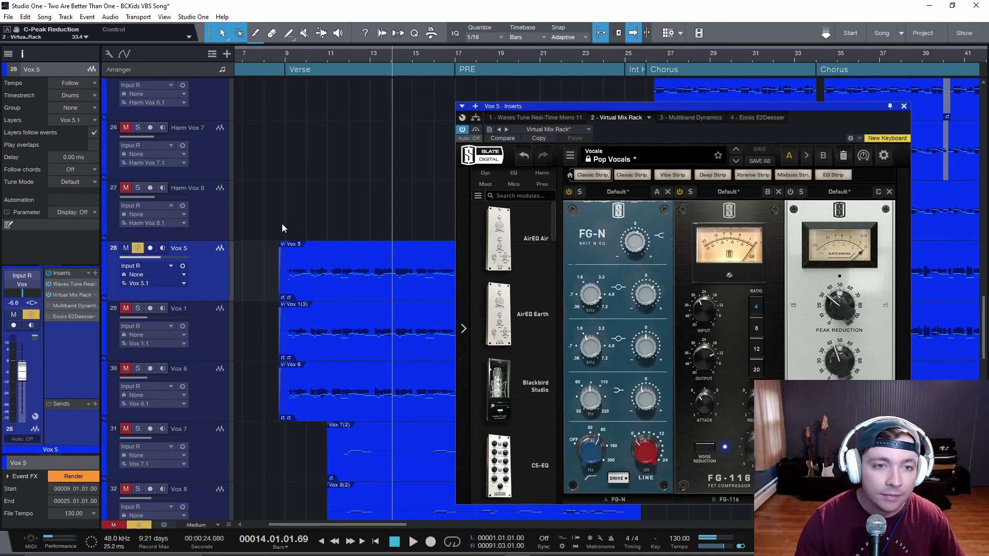
- Play the Vox 5 verse from bar 9, turn on the FG-2A compressor and set its peak reduction to 32.0
{"action": "key", "text": "space"}
{"action": "left_click_drag", "start_coordinate": [764, 111], "coordinate": [605, 108]}
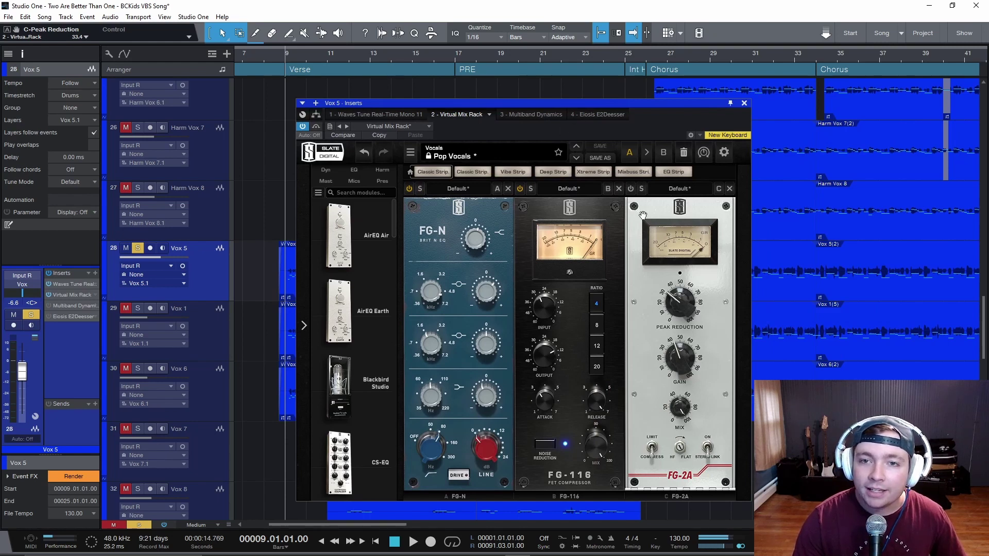
{"action": "left_click_drag", "start_coordinate": [620, 106], "coordinate": [800, 79]}
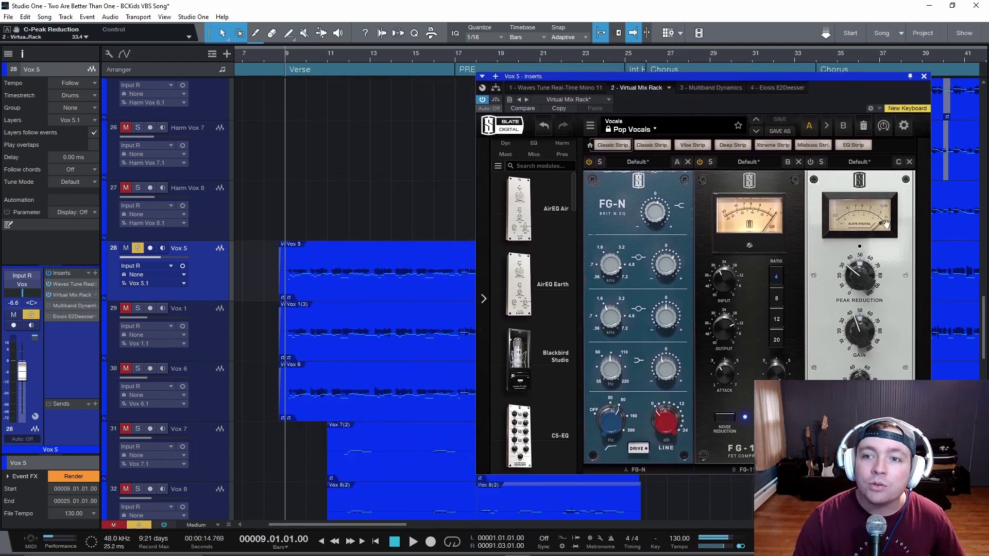
{"action": "mouse_move", "coordinate": [869, 279]}
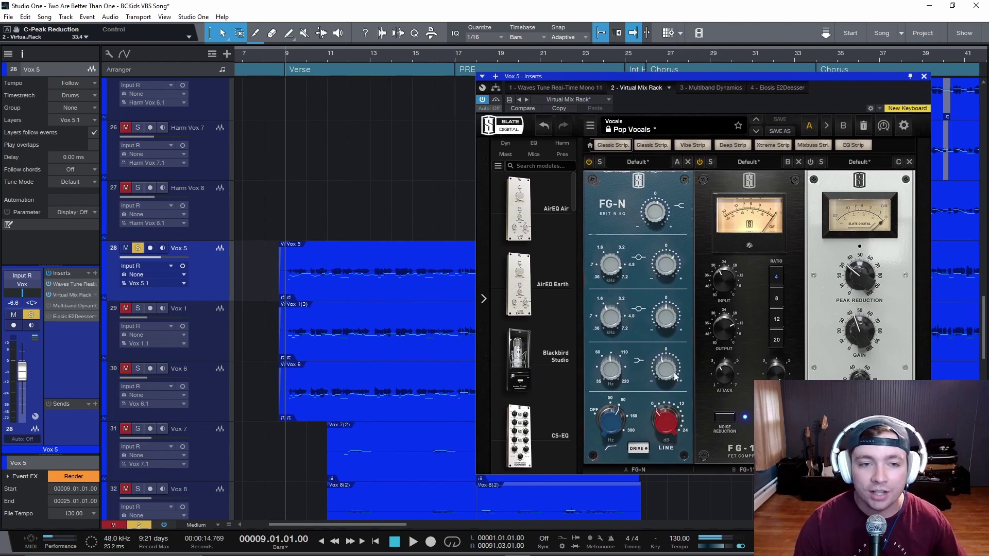
{"action": "key", "text": "space"}
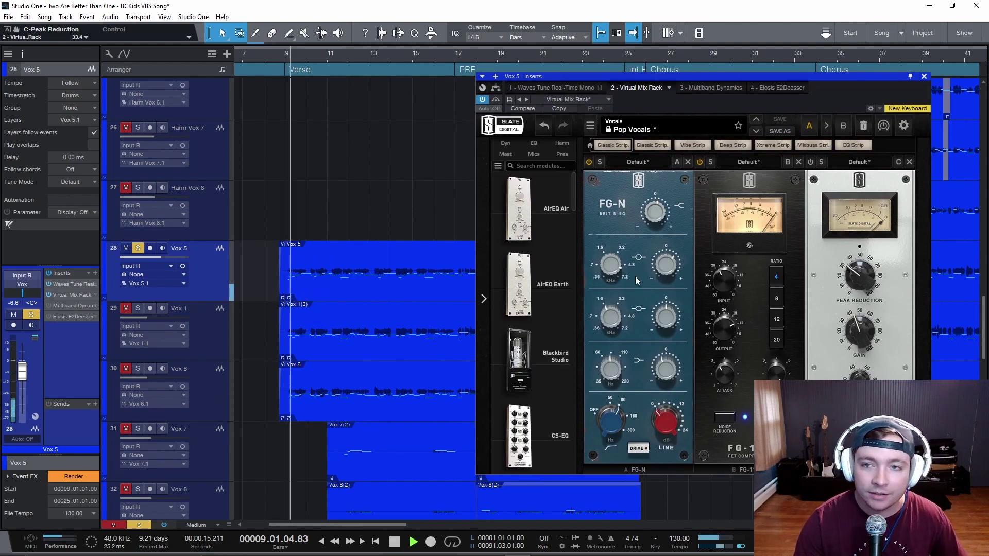
{"action": "left_click", "coordinate": [810, 162]}
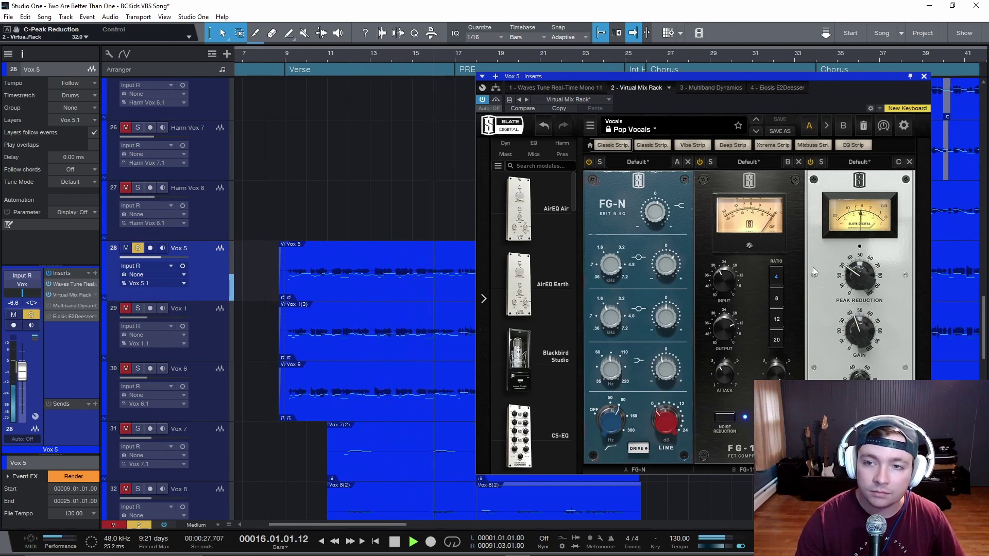
- Bypass and re-enable the FG-2A during playback to compare the sound, then stop and close the Virtual Mix Rack
{"action": "left_click", "coordinate": [810, 162]}
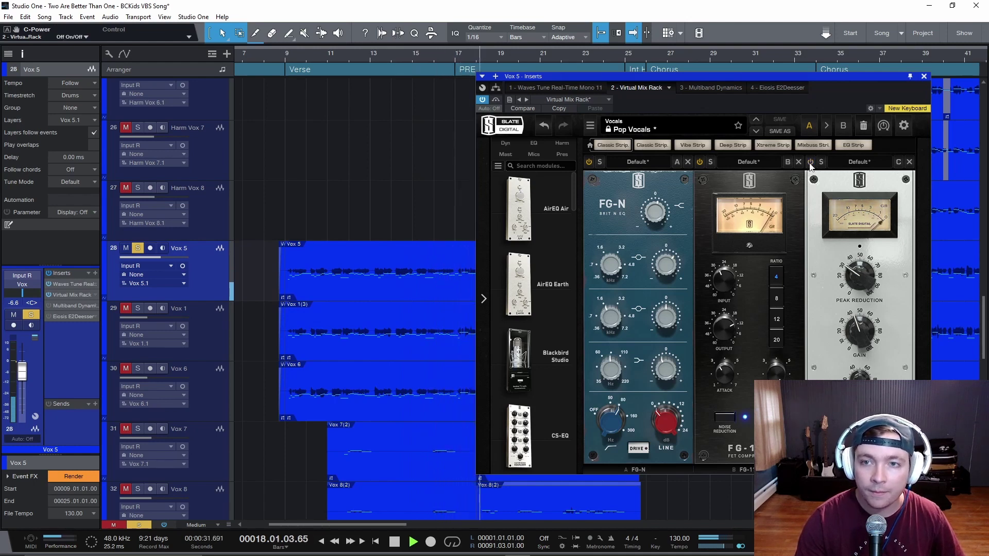
{"action": "left_click", "coordinate": [810, 163]}
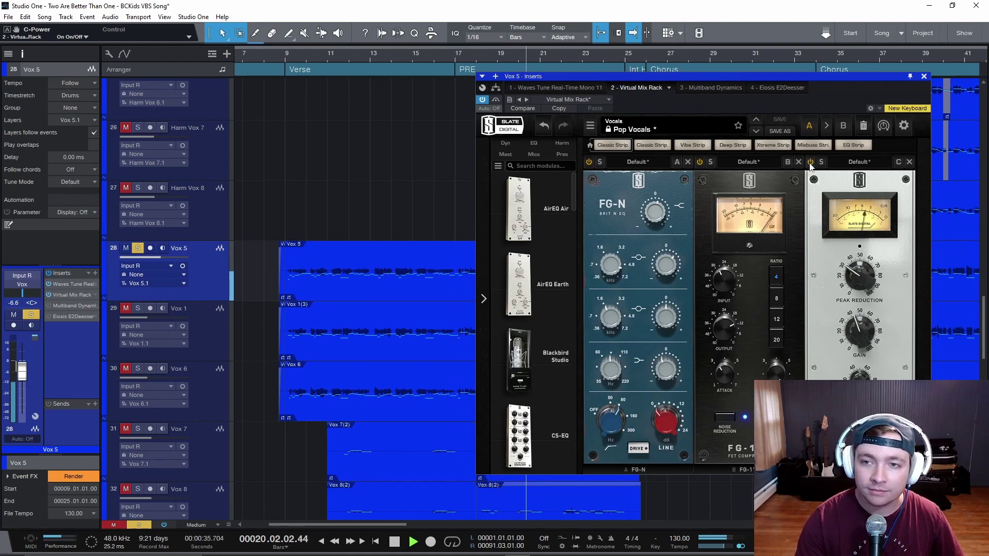
{"action": "key", "text": "space"}
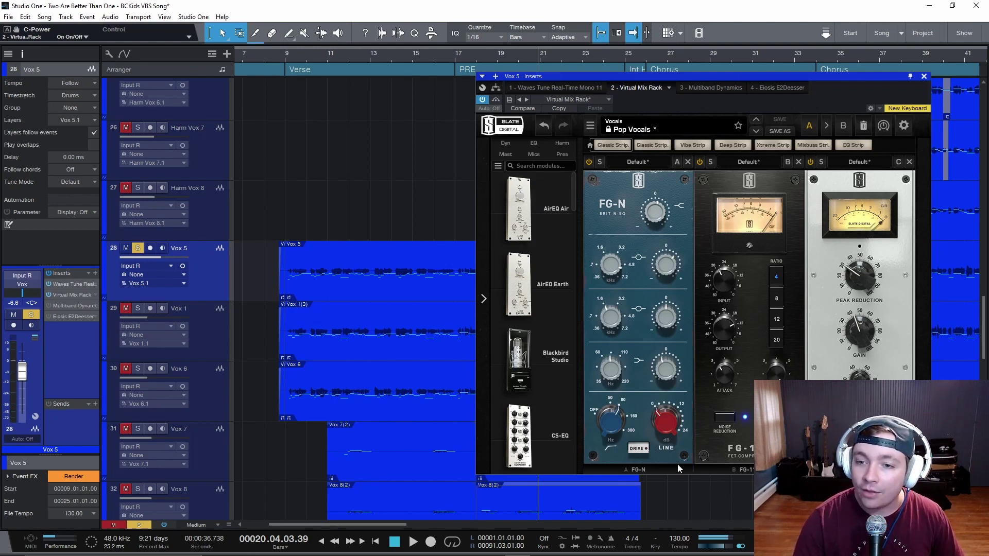
{"action": "left_click", "coordinate": [925, 77]}
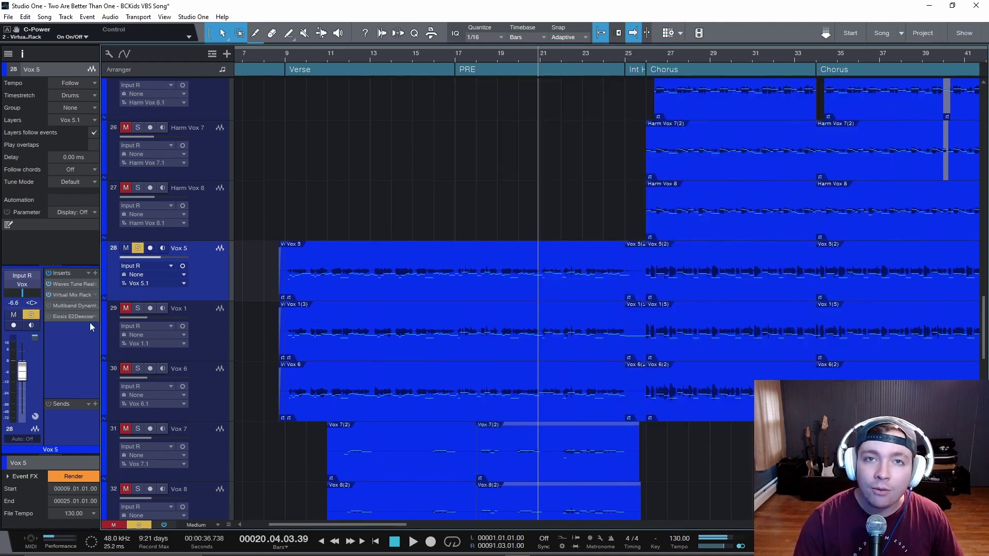
- Return the playhead to bar 9 and open the Multiband Dynamics insert on Vox 5, switching it on and off again
{"action": "left_click", "coordinate": [287, 233]}
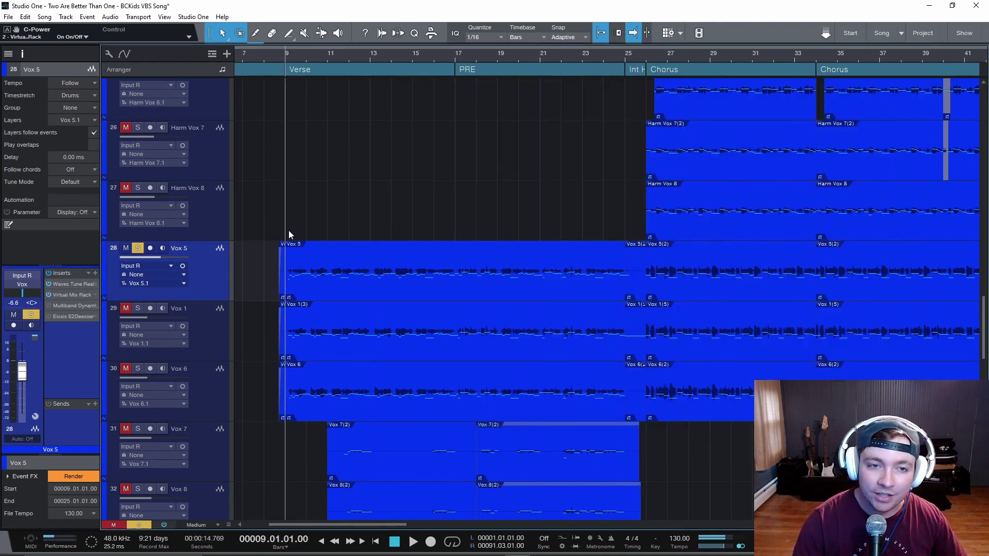
{"action": "left_click", "coordinate": [69, 306]}
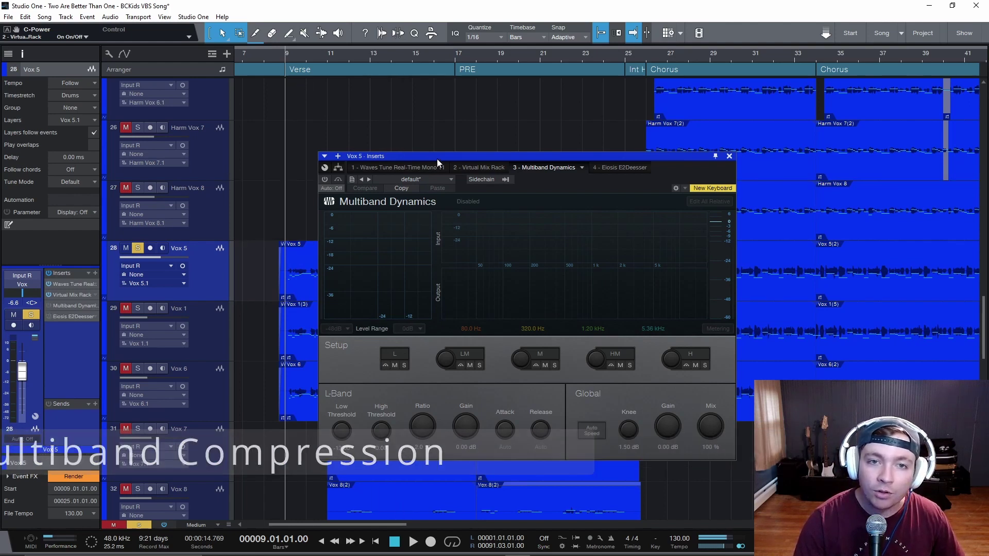
{"action": "left_click_drag", "start_coordinate": [438, 156], "coordinate": [527, 129]}
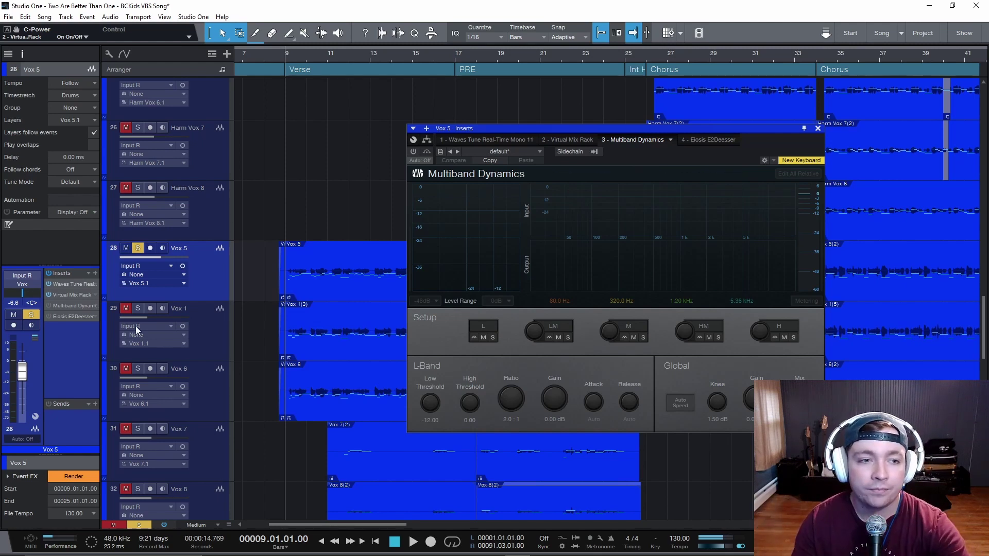
{"action": "left_click", "coordinate": [48, 306]}
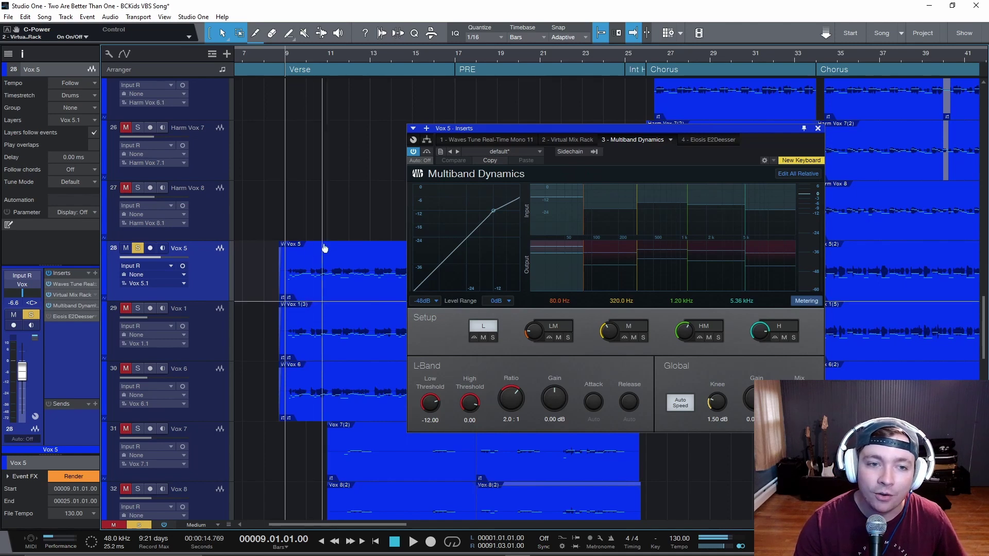
{"action": "left_click", "coordinate": [411, 152]}
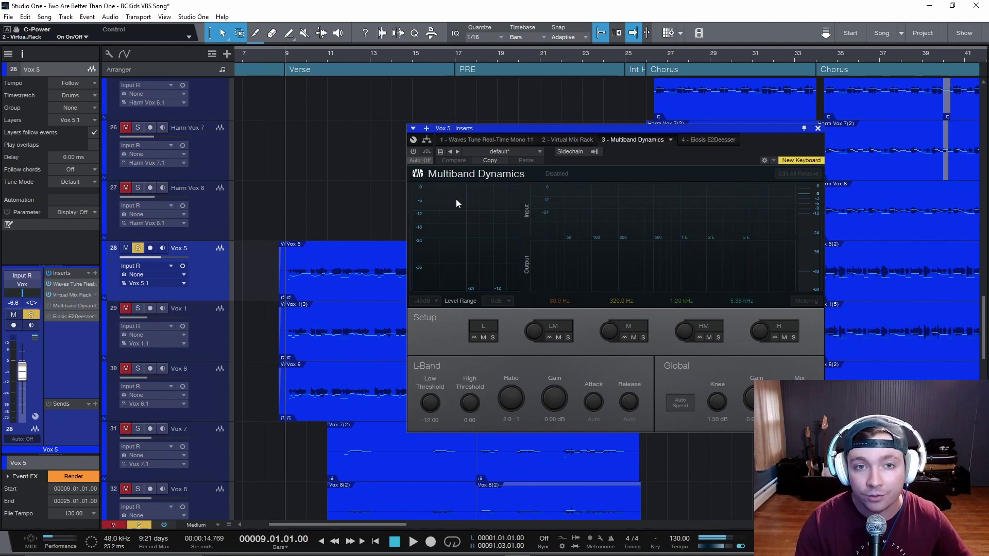
- Audition the verse from bar 9 without Multiband Dynamics and with it active, and leave the effect bypassed
{"action": "key", "text": "space"}
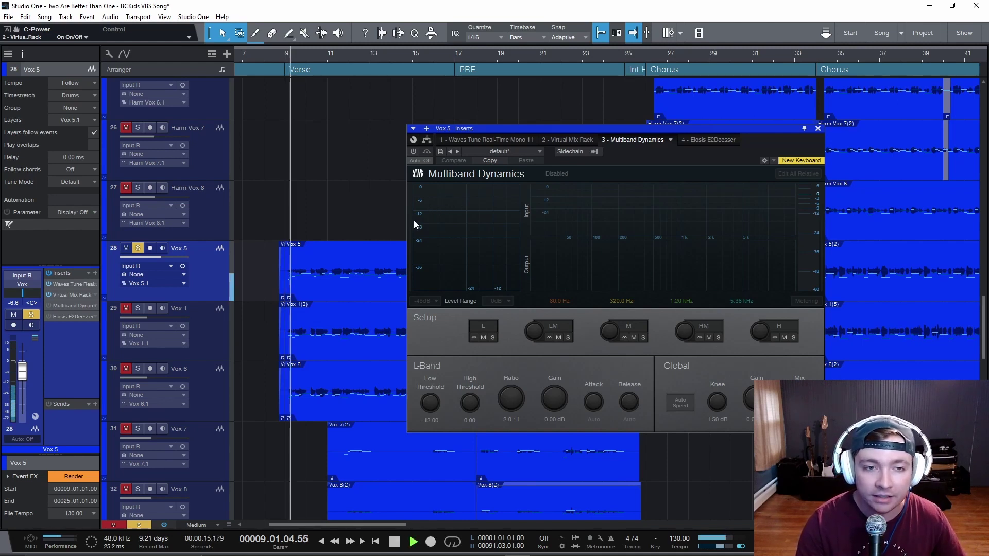
{"action": "left_click", "coordinate": [414, 152]}
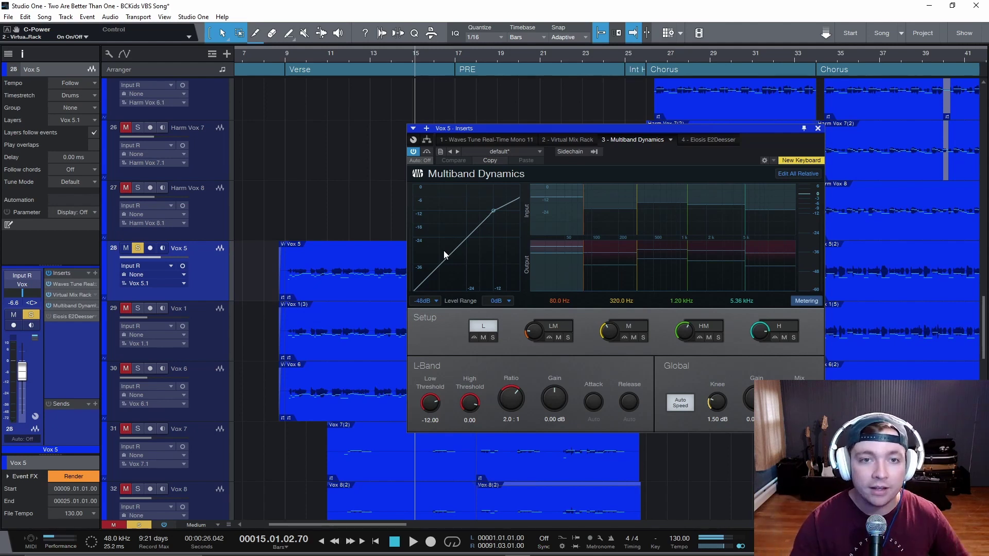
{"action": "left_click", "coordinate": [413, 151]}
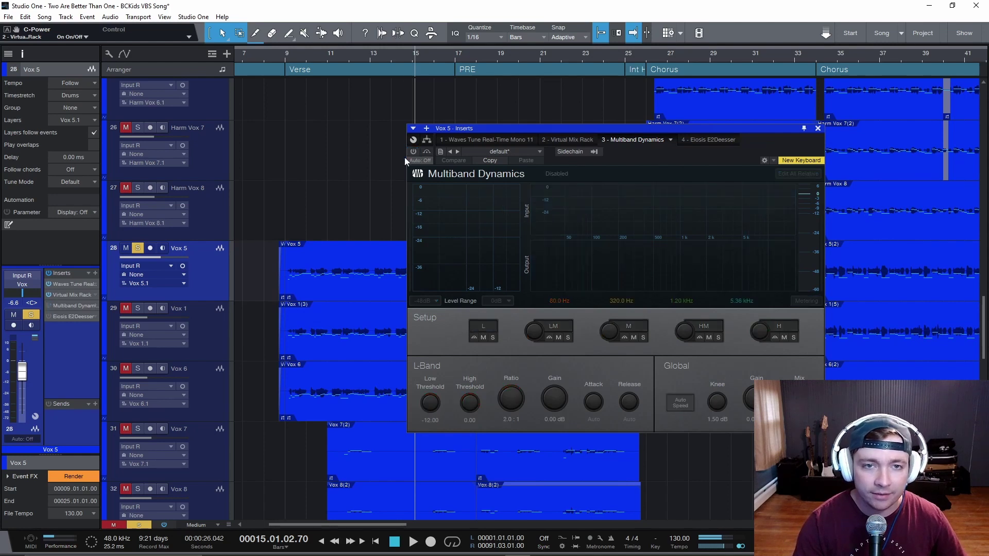
- Replay the early verse, activate Multiband Dynamics during playback, and close its window after stopping
{"action": "left_click", "coordinate": [311, 226]}
{"action": "key", "text": "space"}
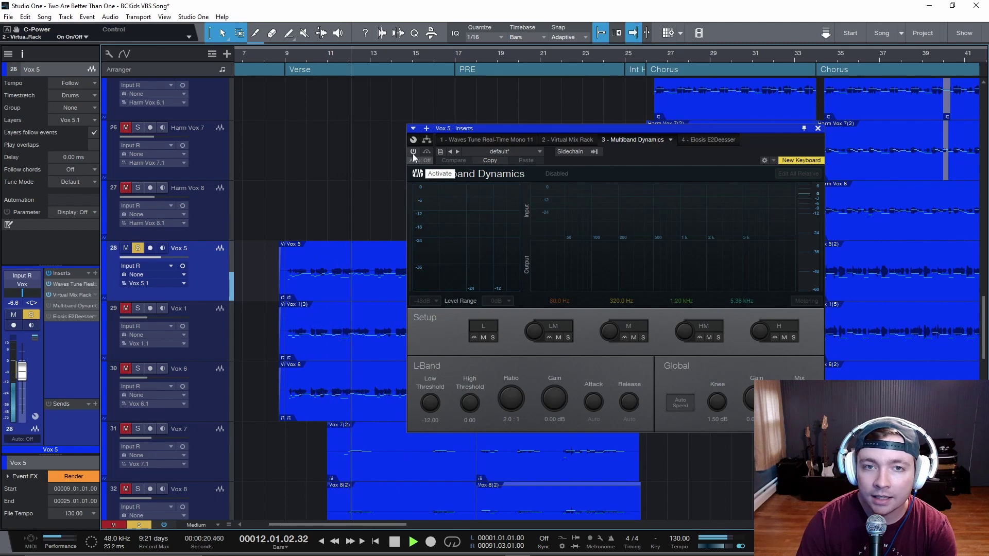
{"action": "left_click", "coordinate": [413, 153]}
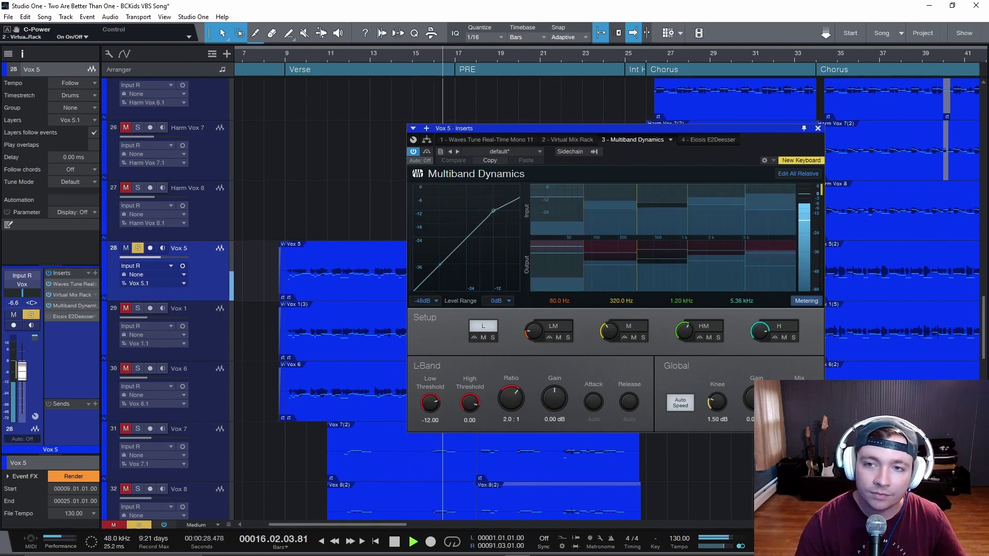
{"action": "key", "text": "space"}
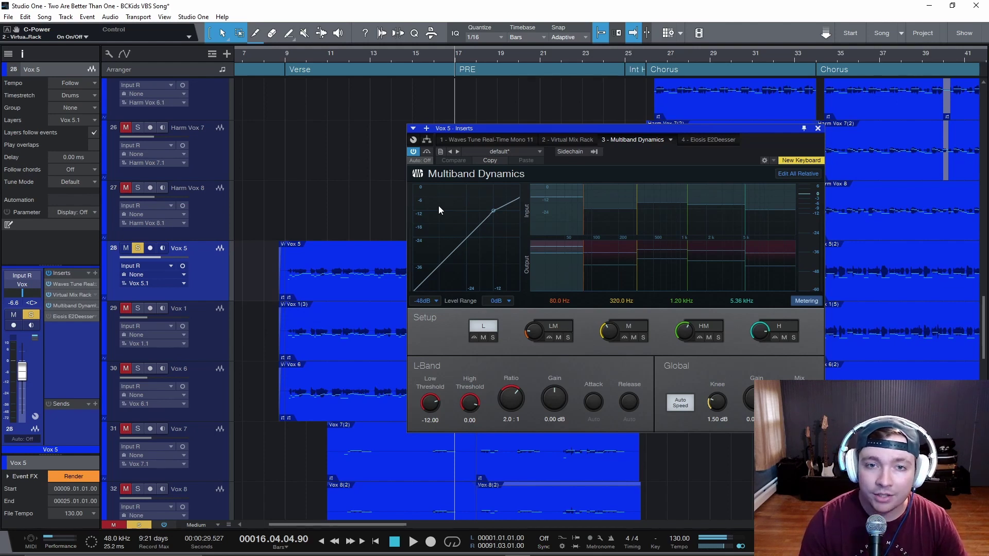
{"action": "left_click_drag", "start_coordinate": [613, 130], "coordinate": [544, 125]}
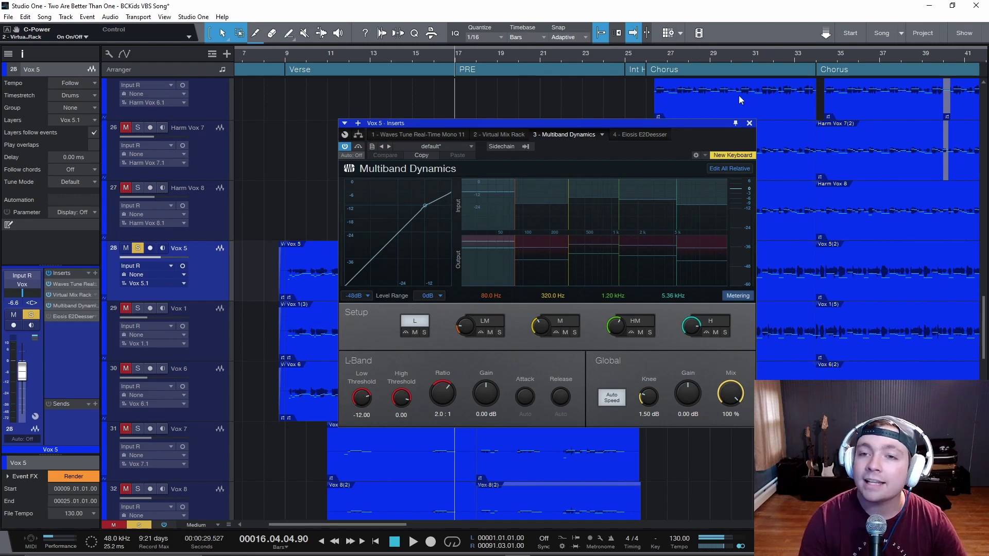
{"action": "left_click", "coordinate": [750, 123]}
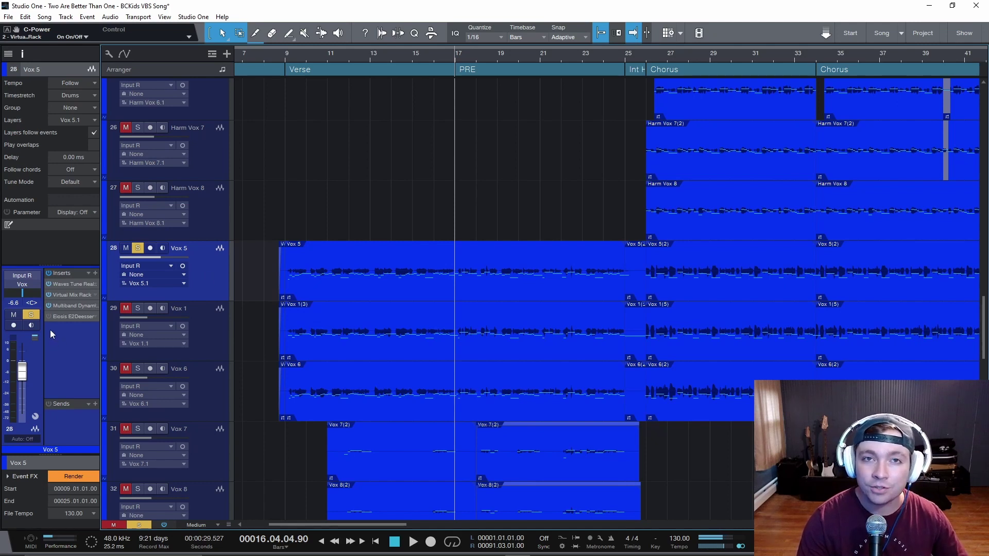
- Play the Vox 5 verse from bar 9 through the three active inserts, stopping after a few bars
{"action": "left_click", "coordinate": [289, 226]}
{"action": "key", "text": "space"}
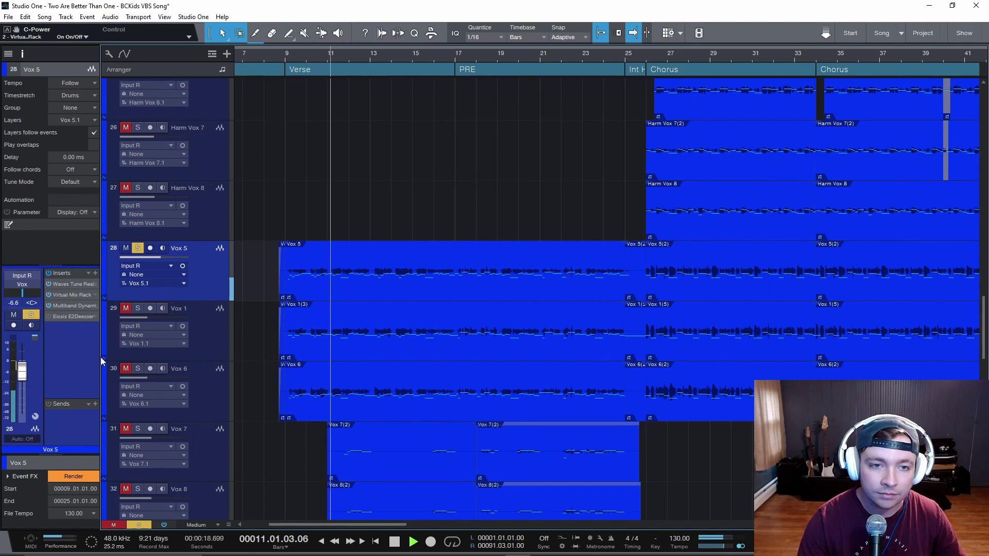
{"action": "key", "text": "space"}
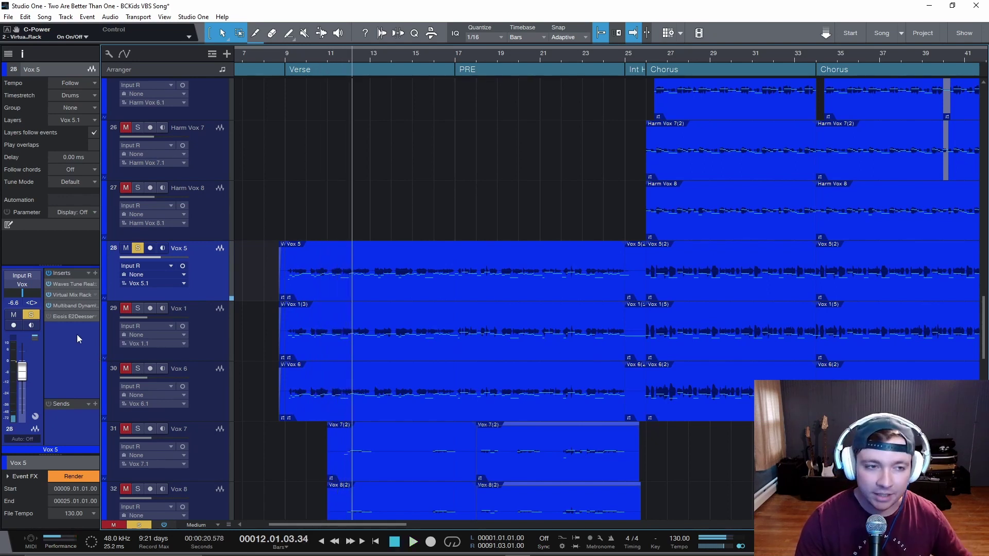
- Open the Eiosis E2Deesser insert on Vox 5, move its window clear of the verse start, and return to bar 9
{"action": "left_click", "coordinate": [82, 317]}
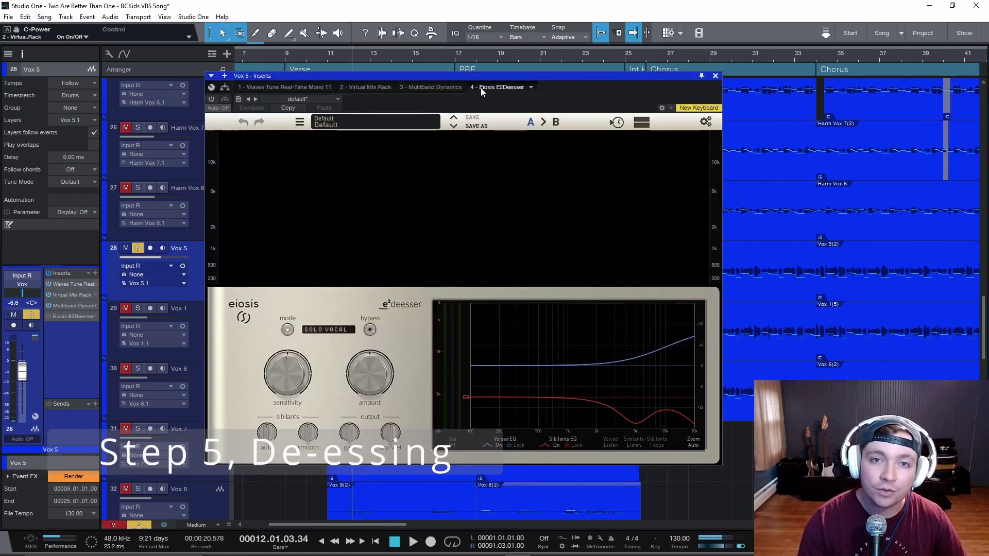
{"action": "left_click_drag", "start_coordinate": [485, 76], "coordinate": [568, 75]}
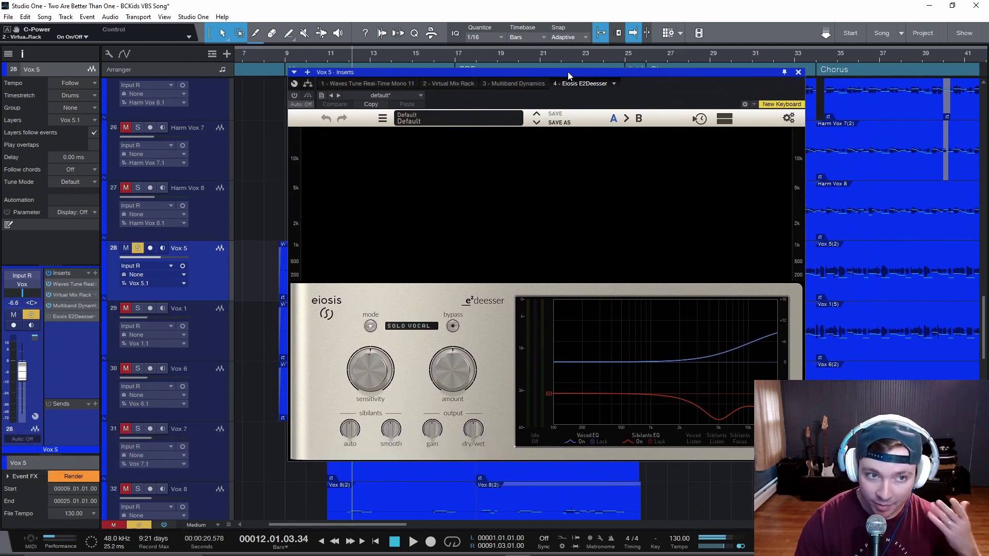
{"action": "left_click_drag", "start_coordinate": [546, 71], "coordinate": [664, 73]}
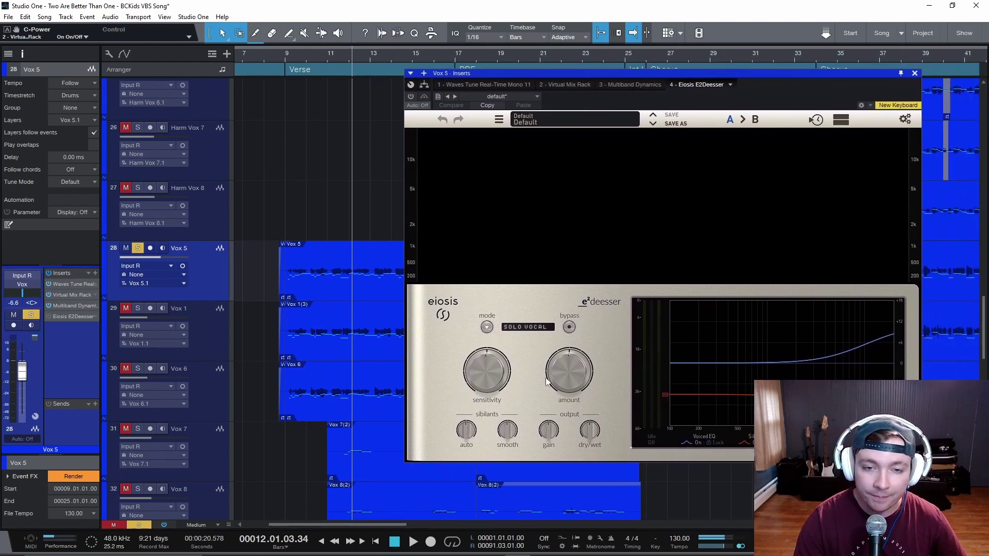
{"action": "mouse_move", "coordinate": [575, 377]}
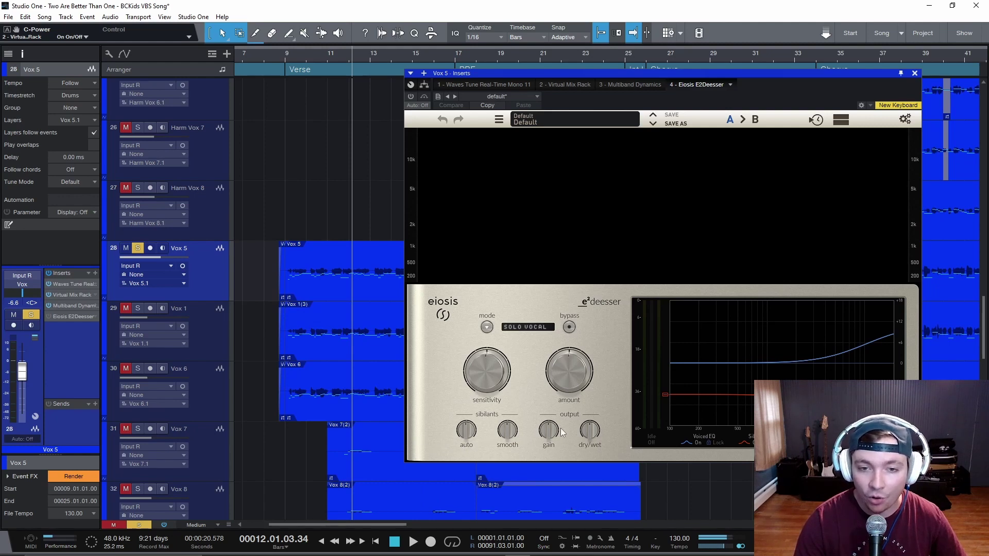
{"action": "left_click", "coordinate": [287, 236]}
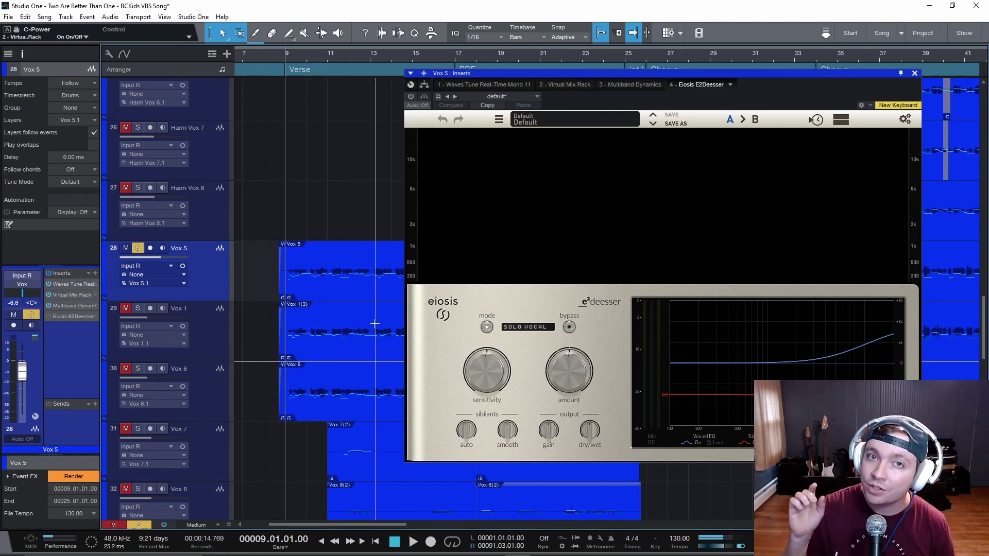
- Review the Multiband Dynamics bands on Vox 5, close that window, and reopen the Eiosis E2Deesser insert
{"action": "left_click", "coordinate": [69, 307]}
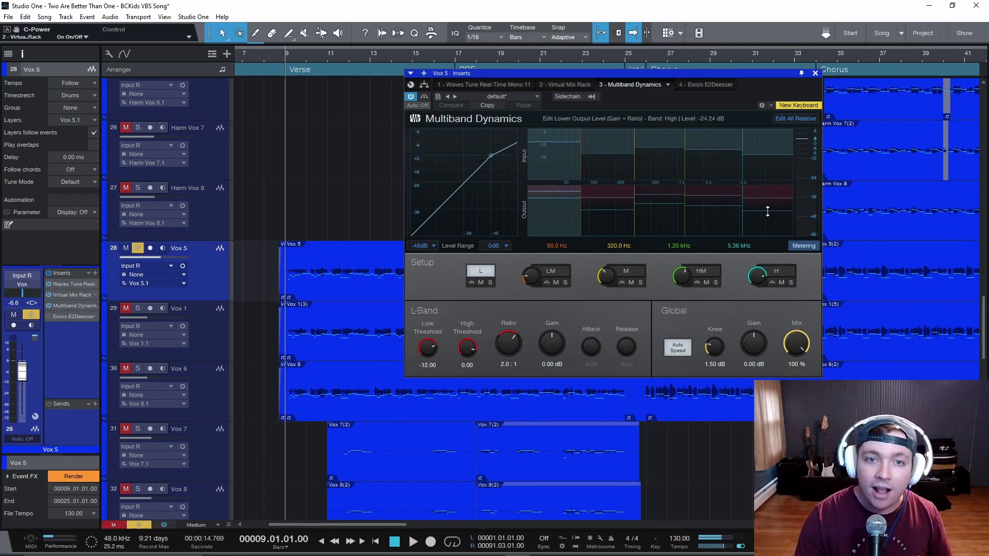
{"action": "left_click", "coordinate": [815, 74]}
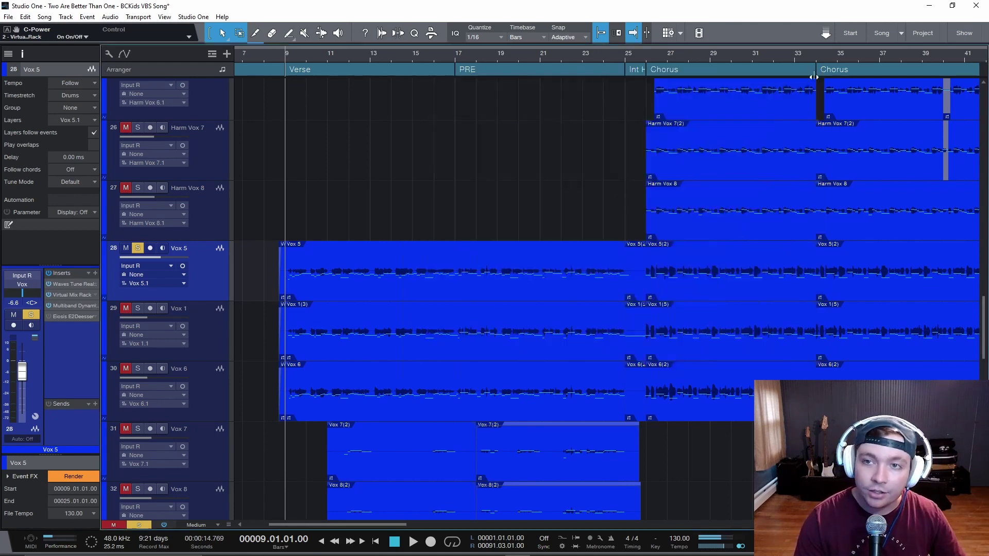
{"action": "double_click", "coordinate": [77, 317]}
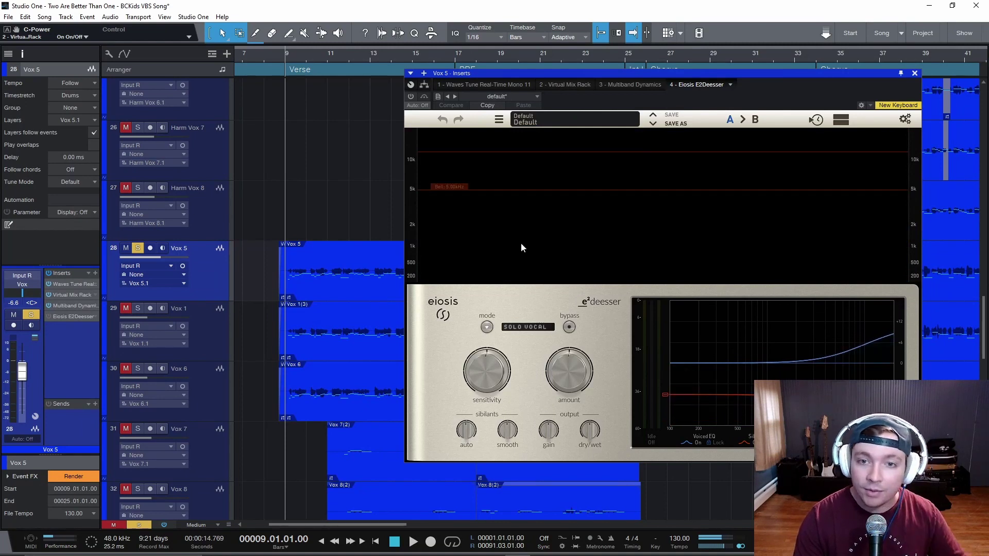
{"action": "left_click_drag", "start_coordinate": [689, 76], "coordinate": [687, 74]}
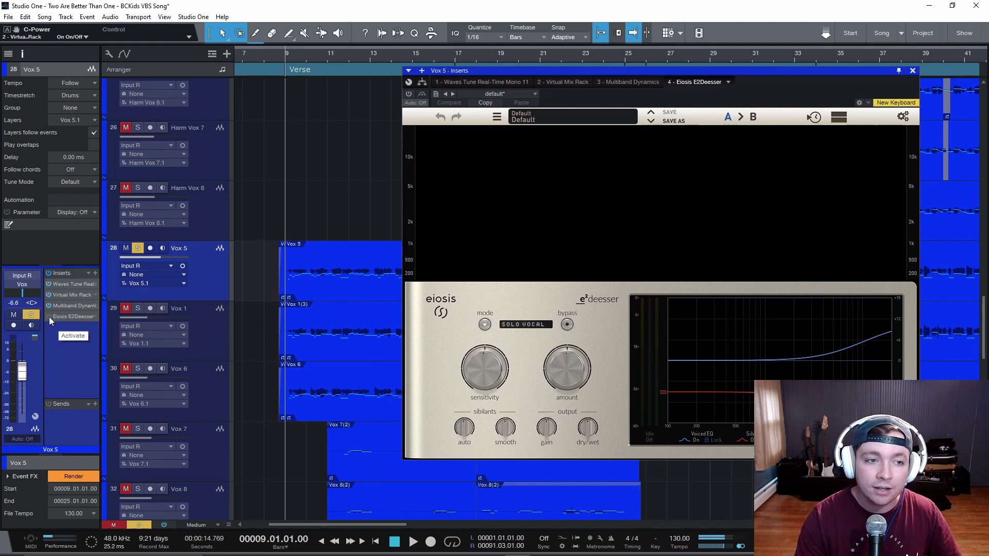
- Activate the Eiosis E2Deesser and play the verse from bar 9 through it, stopping at bar 13
{"action": "left_click", "coordinate": [408, 95]}
{"action": "key", "text": "space"}
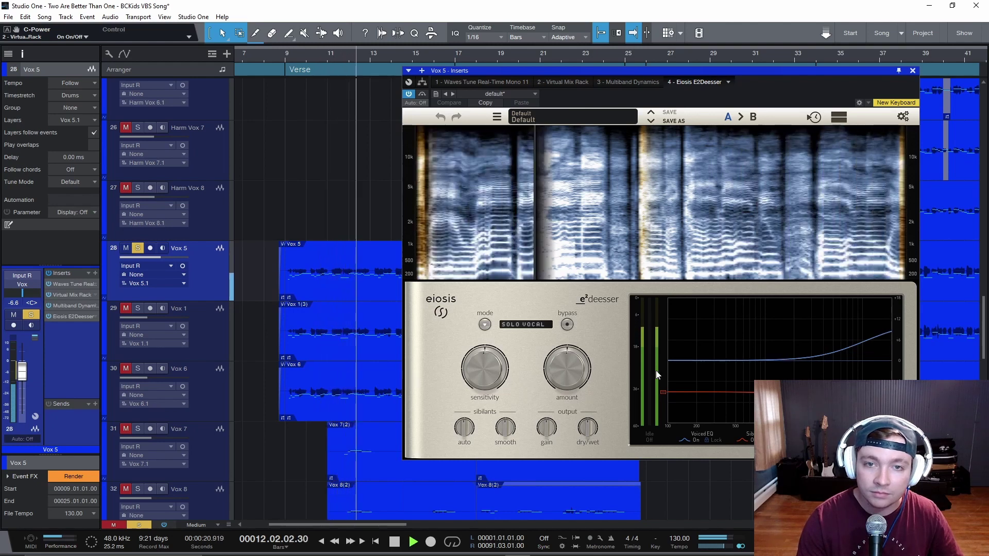
{"action": "key", "text": "space"}
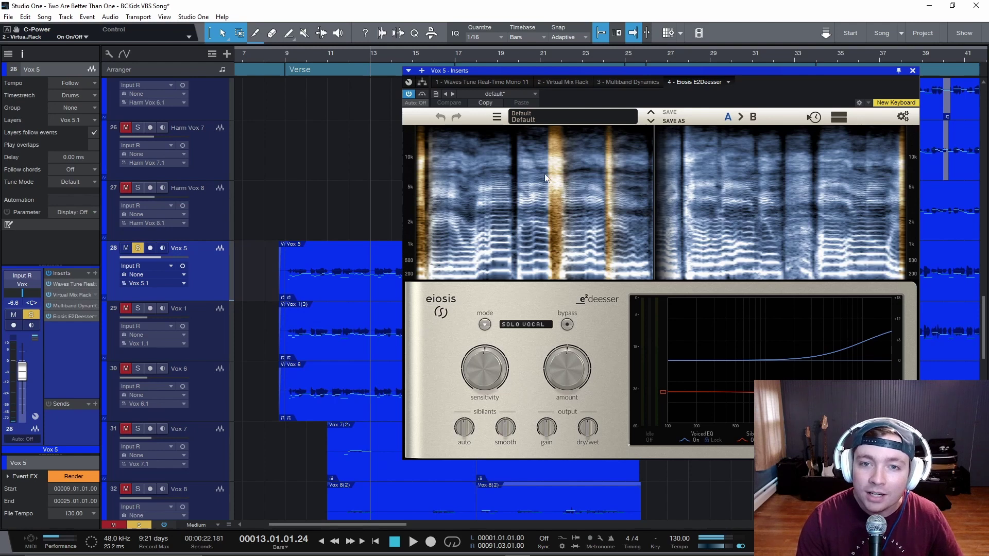
- Continue playing the Vox 5 verse from bar 13 through the active Eiosis E2Deesser, stopping at bar 14
{"action": "left_click", "coordinate": [344, 222]}
{"action": "key", "text": "space"}
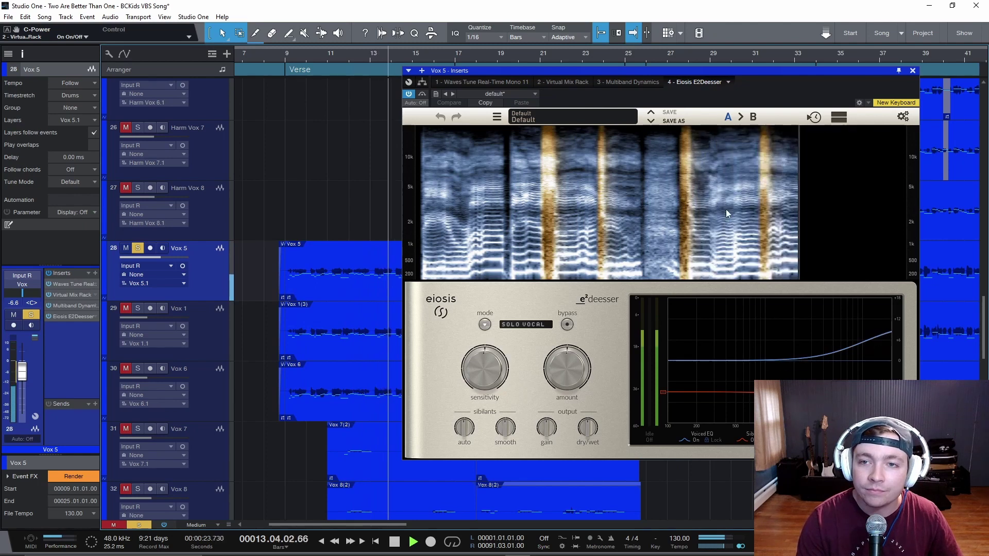
{"action": "key", "text": "space"}
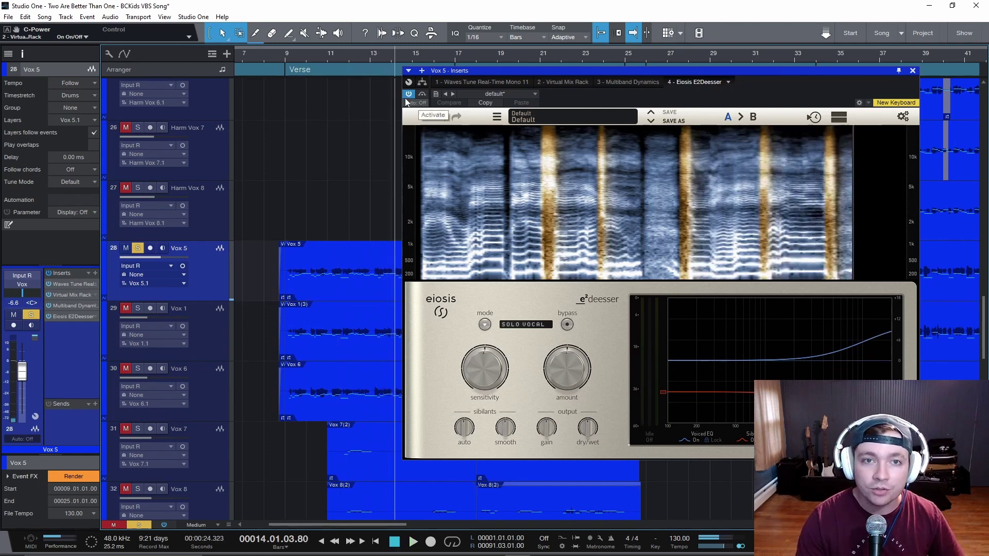
- Compare the Vox 5 verse from bar 9 with the E2Deesser bypassed and reactivated during playback, closing its window at the end
{"action": "key", "text": "l"}
{"action": "left_click", "coordinate": [408, 95]}
{"action": "key", "text": "space"}
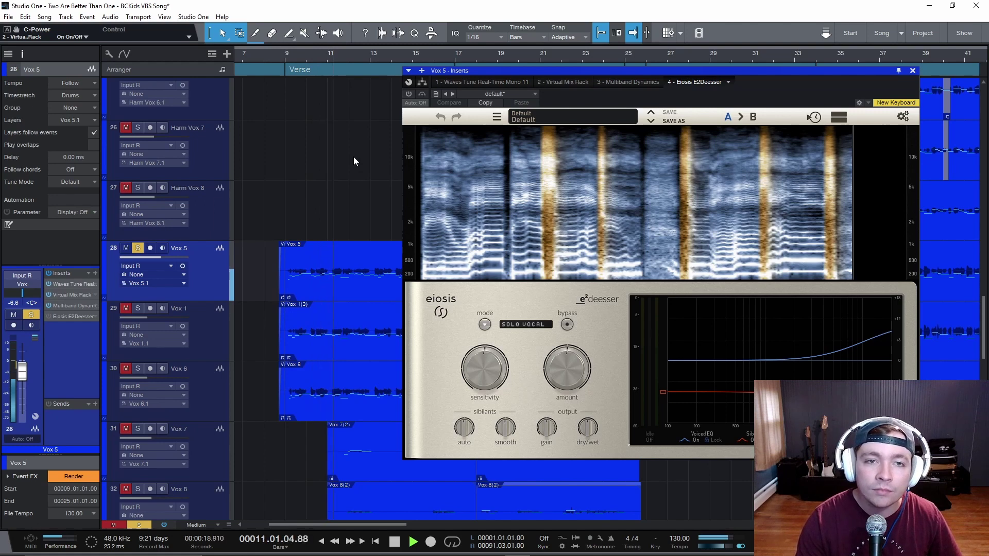
{"action": "left_click", "coordinate": [409, 94]}
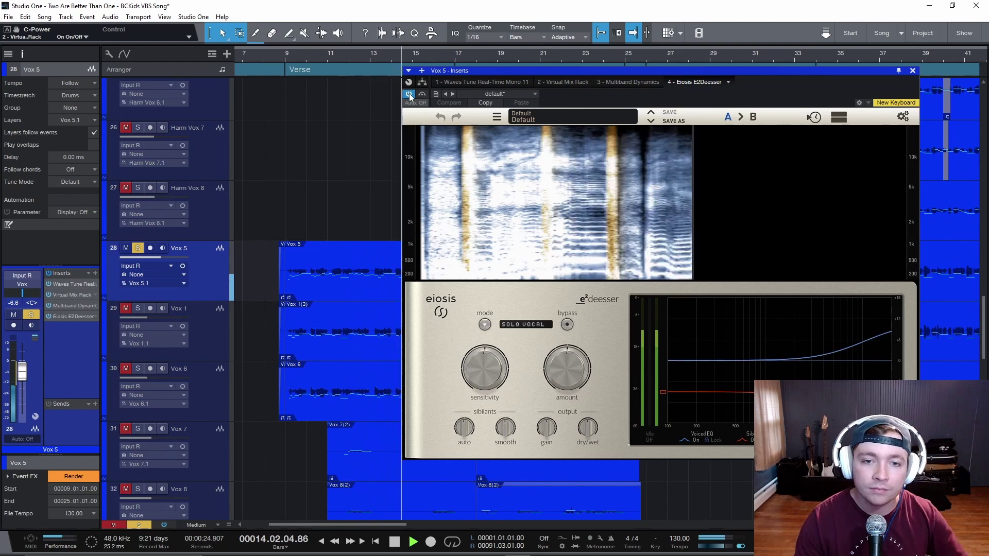
{"action": "left_click", "coordinate": [912, 71]}
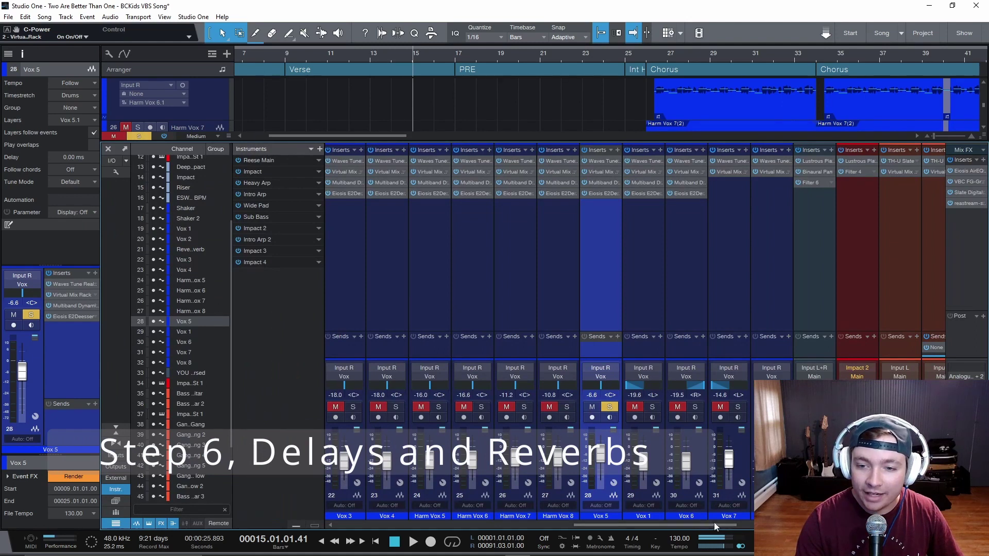
- Solo the Vox bus in the console and play the combined vocals briefly, stopping just before bar 17
{"action": "scroll", "coordinate": [626, 460], "scroll_direction": "right", "scroll_amount": 10}
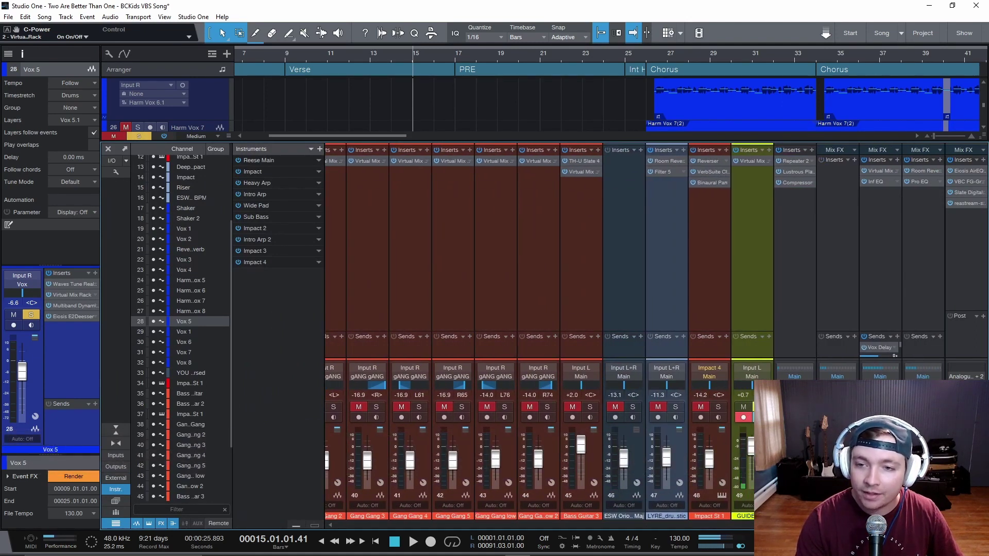
{"action": "left_click", "coordinate": [889, 407]}
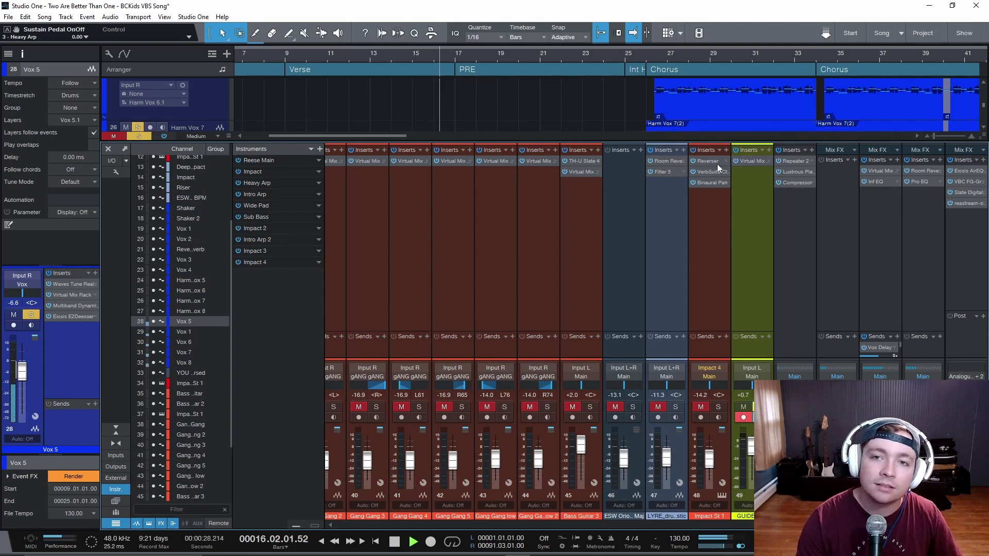
{"action": "key", "text": "space"}
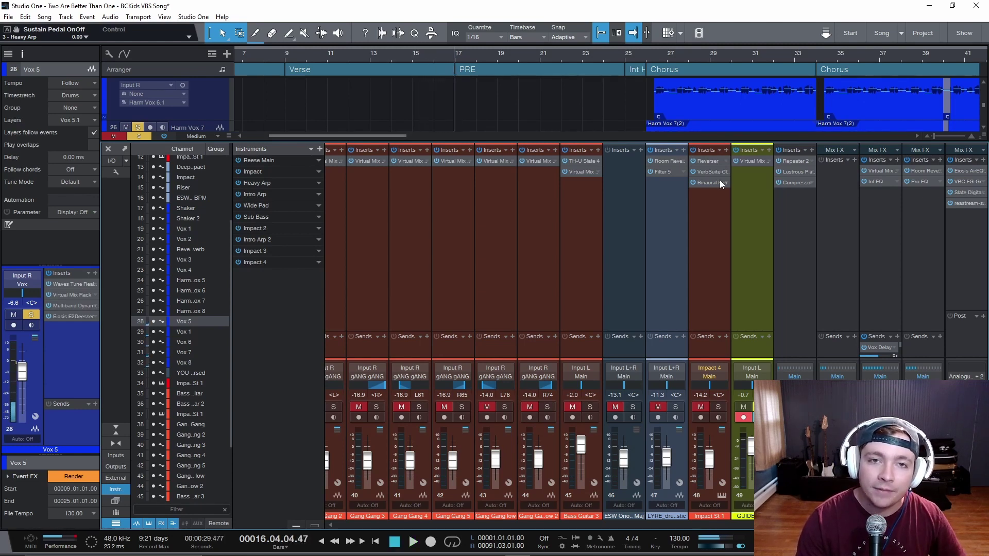
- Look over the soloed verse vocal tracks in the arrangement and the bus and FX channels in the console
{"action": "key", "text": "F3"}
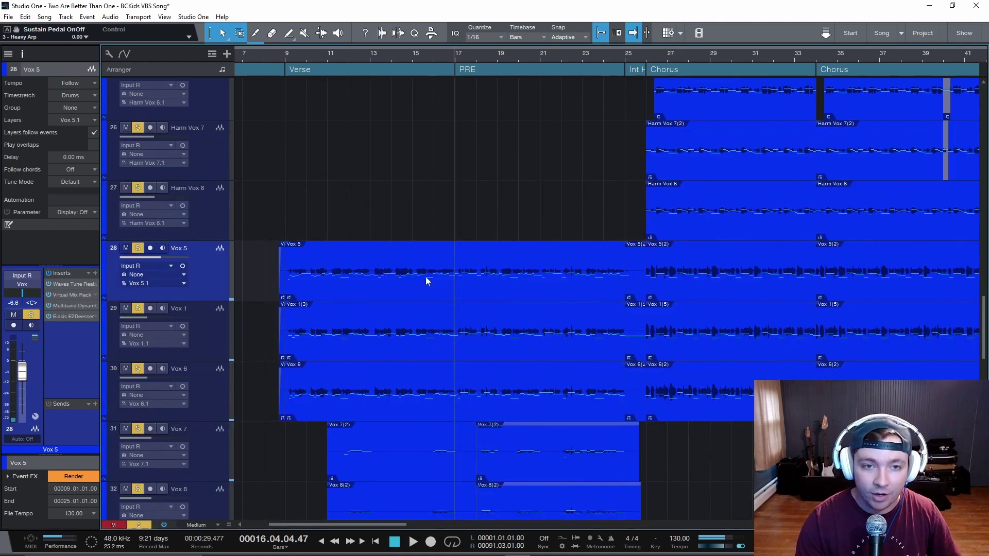
{"action": "scroll", "coordinate": [400, 247], "scroll_direction": "up", "scroll_amount": 3}
{"action": "scroll", "coordinate": [400, 247], "scroll_direction": "down", "scroll_amount": 3}
{"action": "scroll", "coordinate": [401, 256], "scroll_direction": "left", "scroll_amount": 2}
{"action": "scroll", "coordinate": [401, 256], "scroll_direction": "left", "scroll_amount": 2}
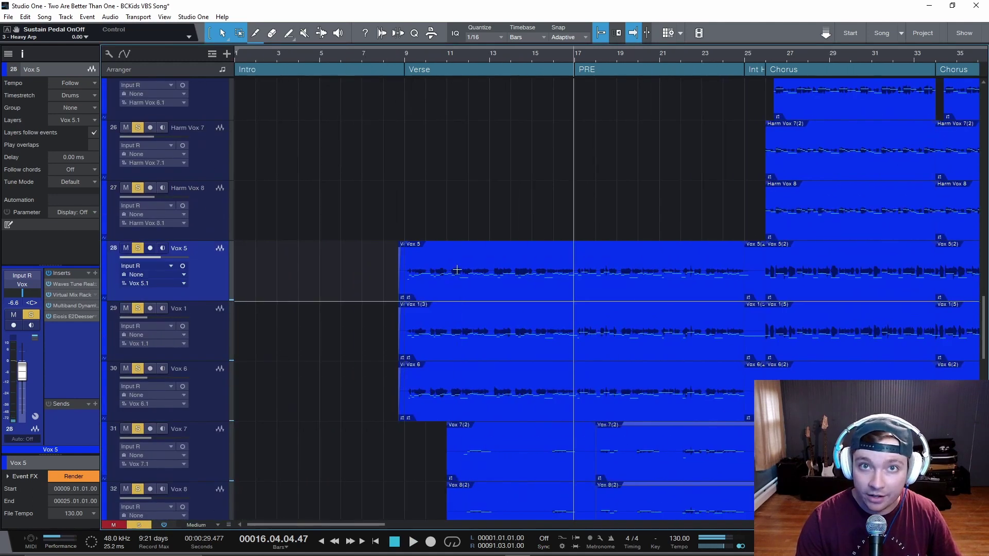
{"action": "scroll", "coordinate": [401, 256], "scroll_direction": "down", "scroll_amount": 1}
{"action": "key", "text": "F3"}
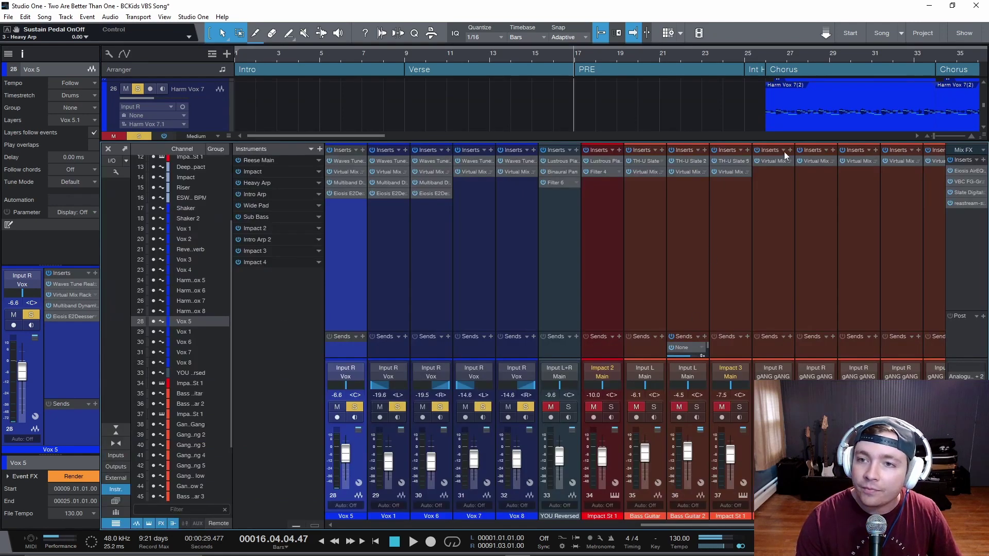
{"action": "left_click_drag", "start_coordinate": [719, 524], "coordinate": [811, 524]}
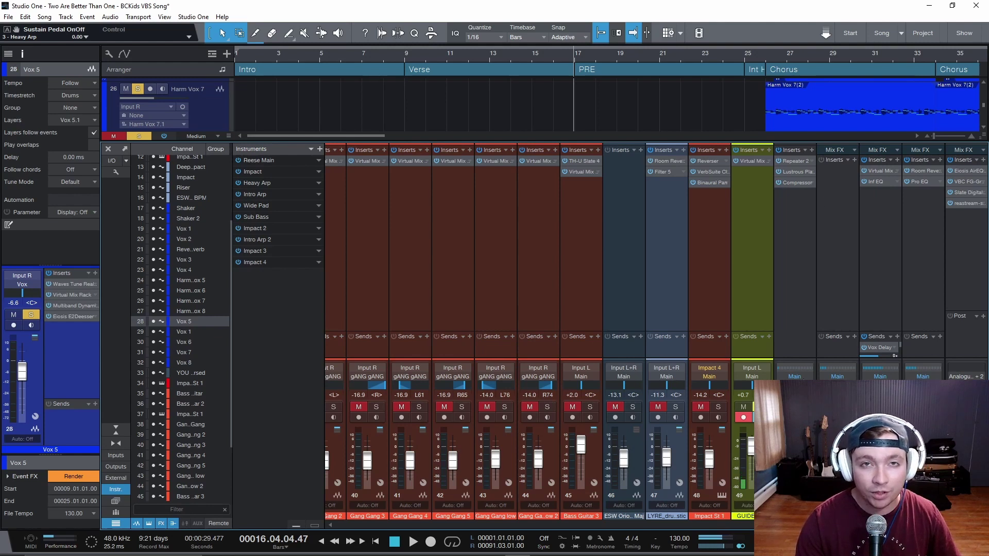
- Find the Vox bus that carries the vocal send and select the Vox Delay FX channel in the console
{"action": "key", "text": "F3"}
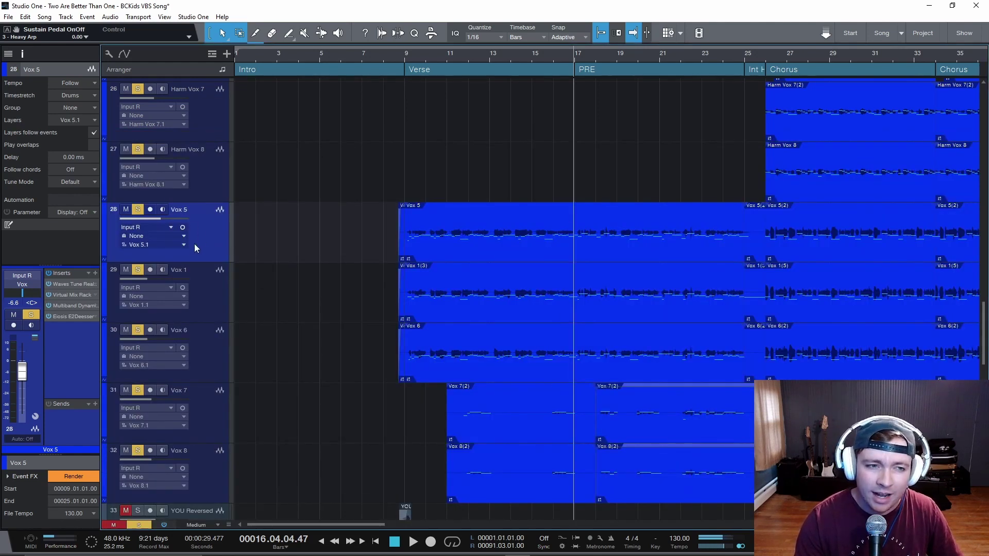
{"action": "key", "text": "F3"}
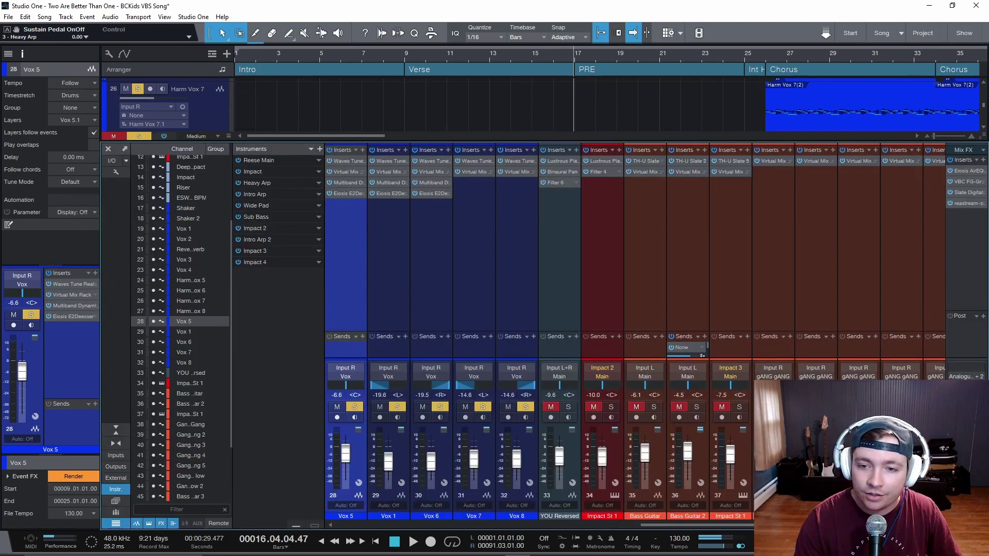
{"action": "scroll", "coordinate": [635, 335], "scroll_direction": "right", "scroll_amount": 10}
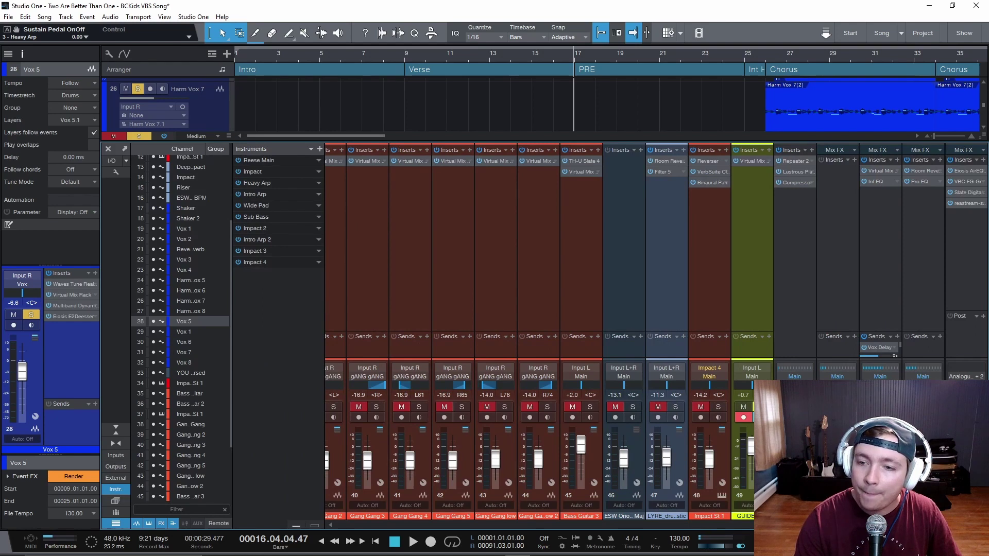
{"action": "left_click", "coordinate": [880, 257]}
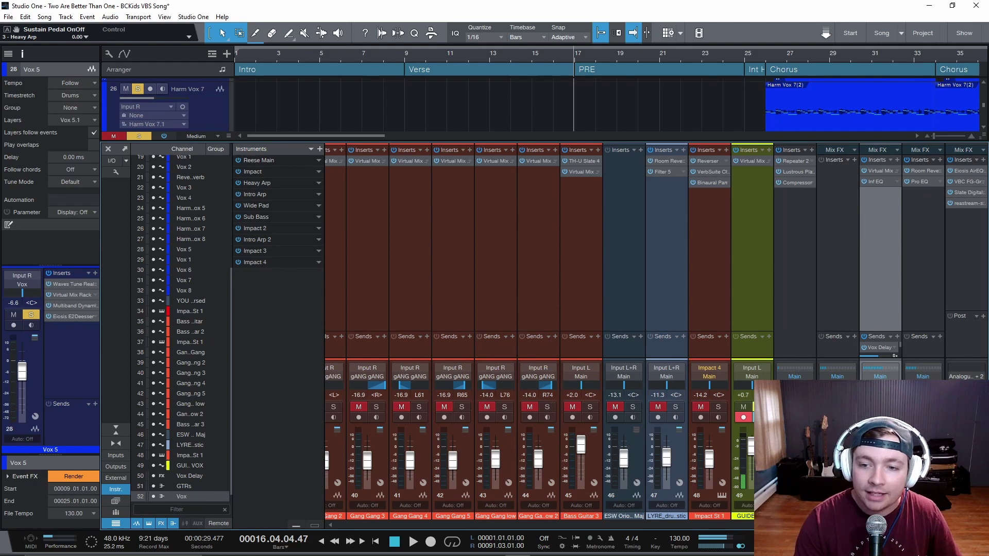
{"action": "left_click", "coordinate": [795, 258]}
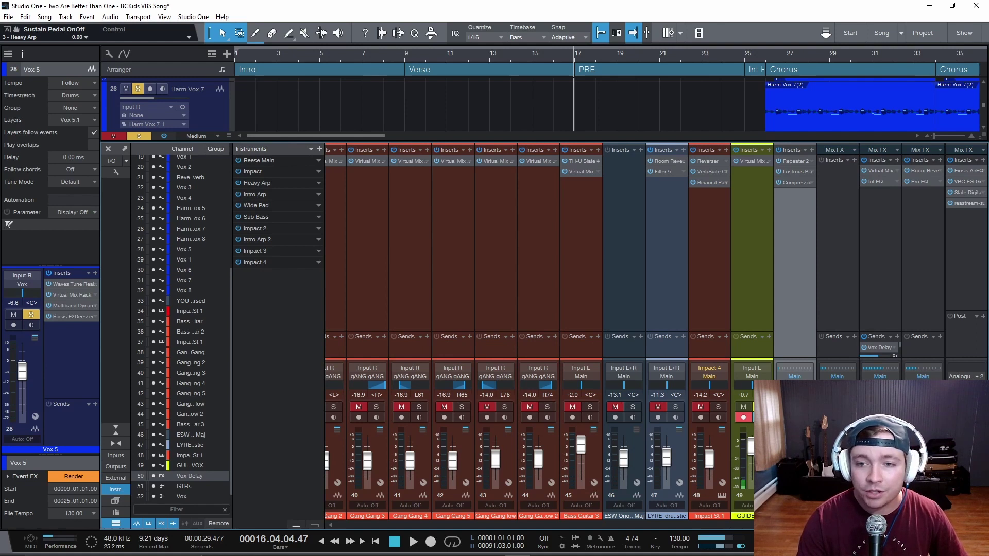
- Inspect the Repeater 2, Lustrous Plates and Compressor inserts on the Vox Delay channel and close their window
{"action": "left_click", "coordinate": [796, 162]}
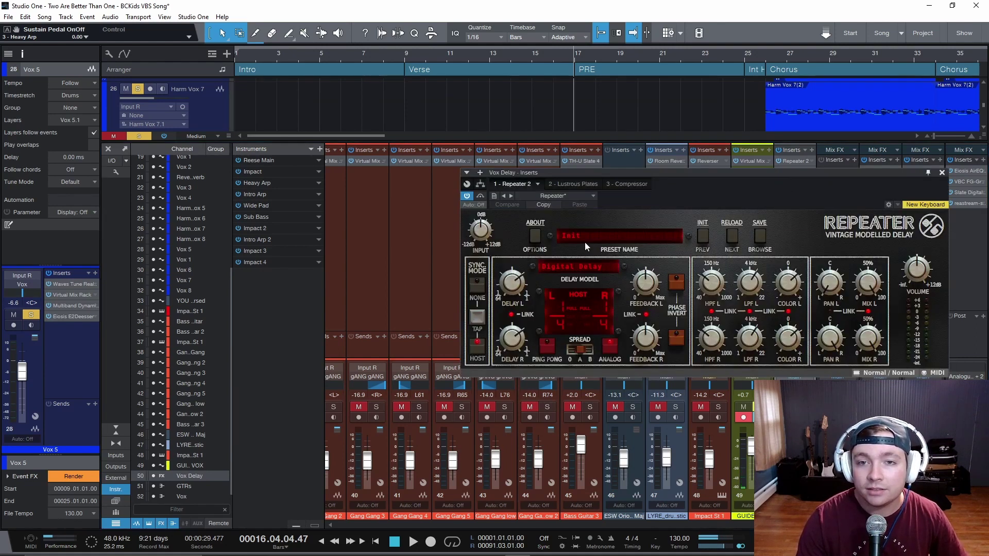
{"action": "left_click_drag", "start_coordinate": [674, 171], "coordinate": [532, 163]}
{"action": "left_click", "coordinate": [796, 172]}
{"action": "left_click", "coordinate": [430, 173]}
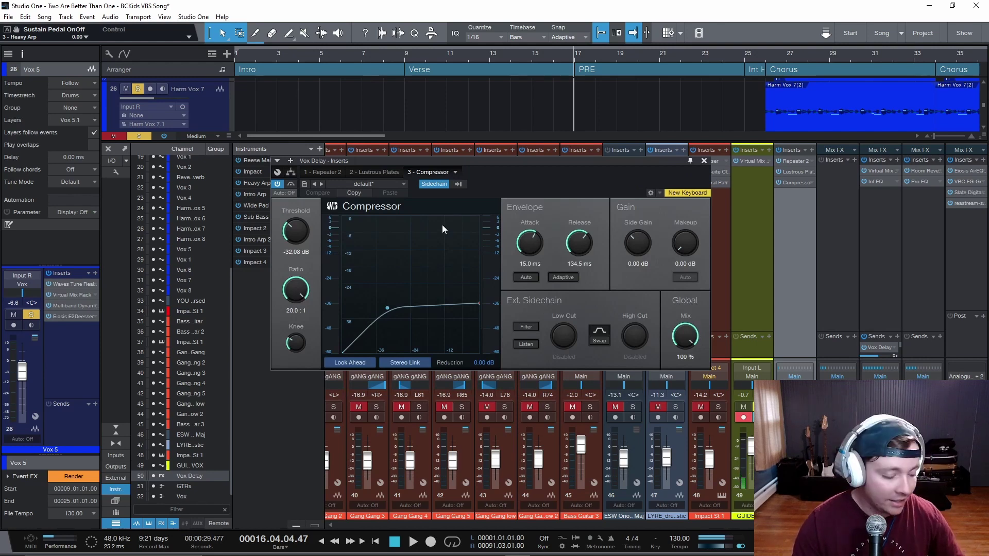
{"action": "left_click", "coordinate": [704, 163]}
- Return the playhead to bar 9 and examine the Repeater 2 and Lustrous Plates settings on Vox Delay one after the other
{"action": "key", "text": "F3"}
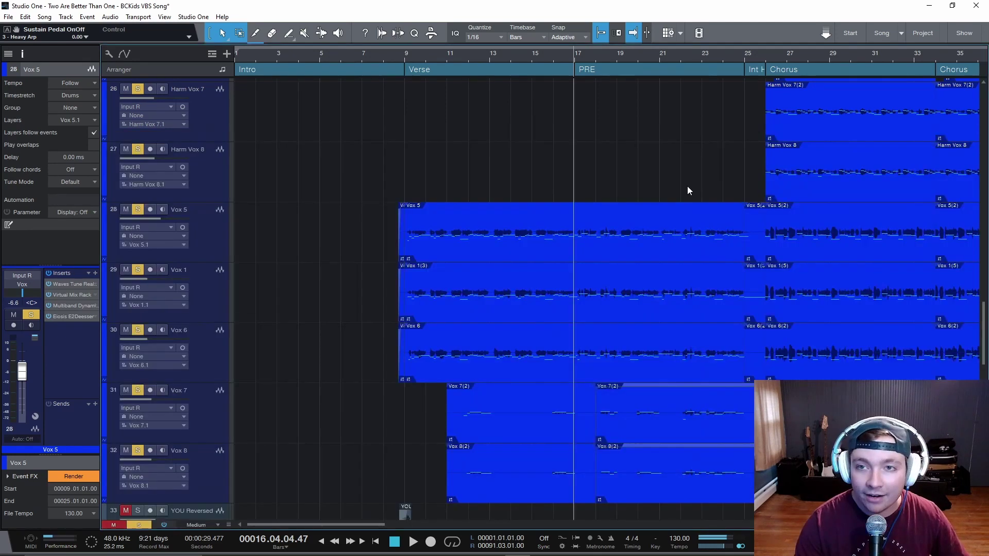
{"action": "key", "text": "l"}
{"action": "key", "text": "F3"}
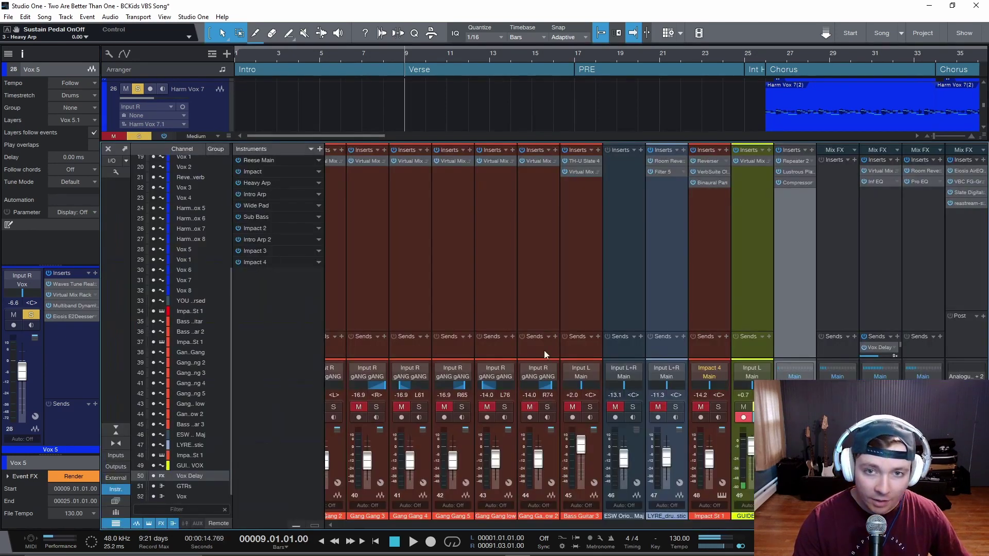
{"action": "left_click", "coordinate": [793, 161]}
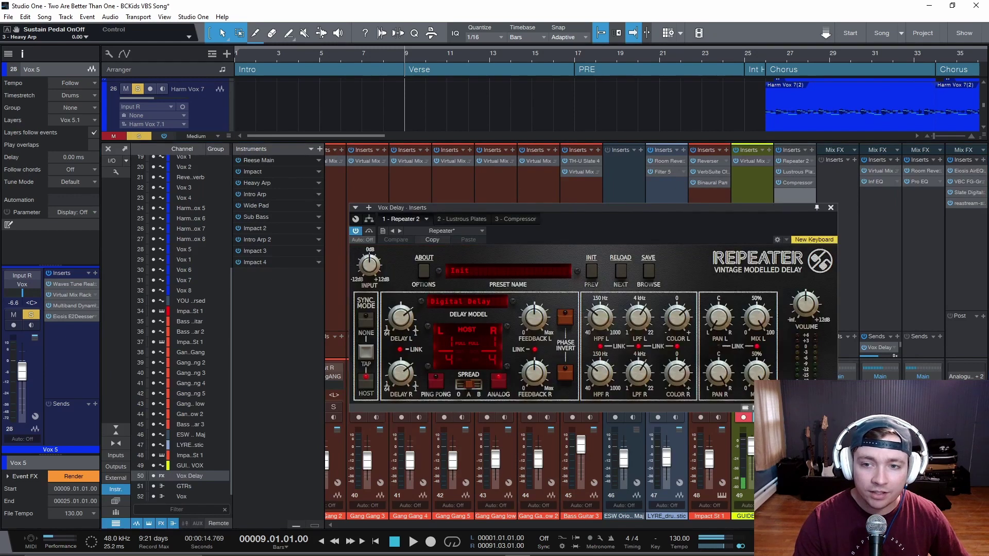
{"action": "left_click", "coordinate": [830, 207]}
{"action": "left_click", "coordinate": [792, 172]}
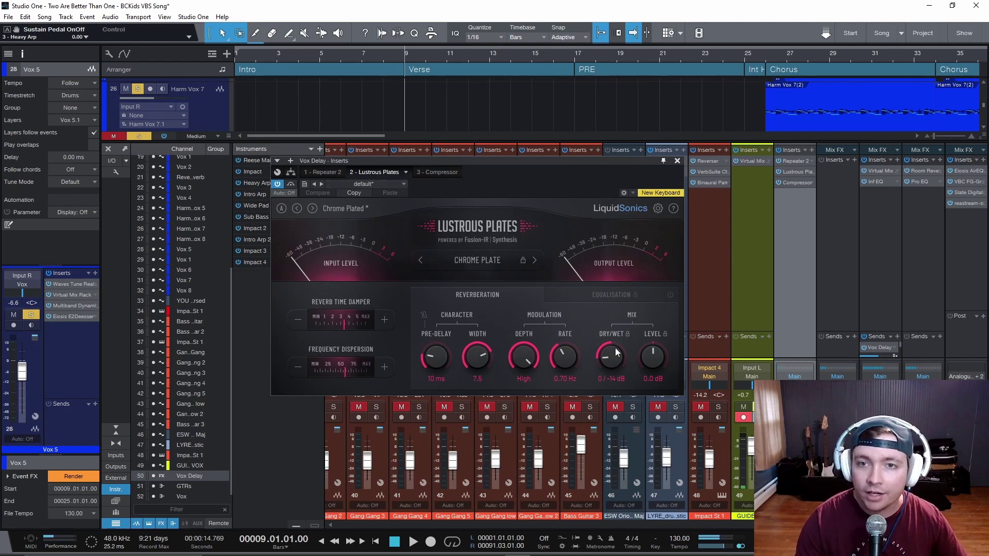
{"action": "left_click", "coordinate": [678, 162]}
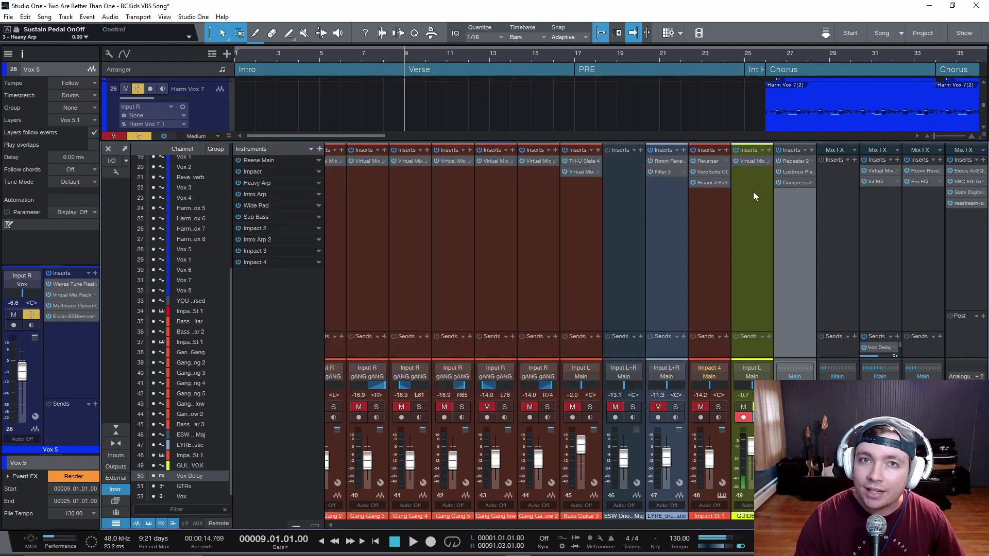
- Step through Vox Delay's delay, plate reverb and Compressor in one insert window, leaving the Compressor open over the console
{"action": "left_click", "coordinate": [790, 161]}
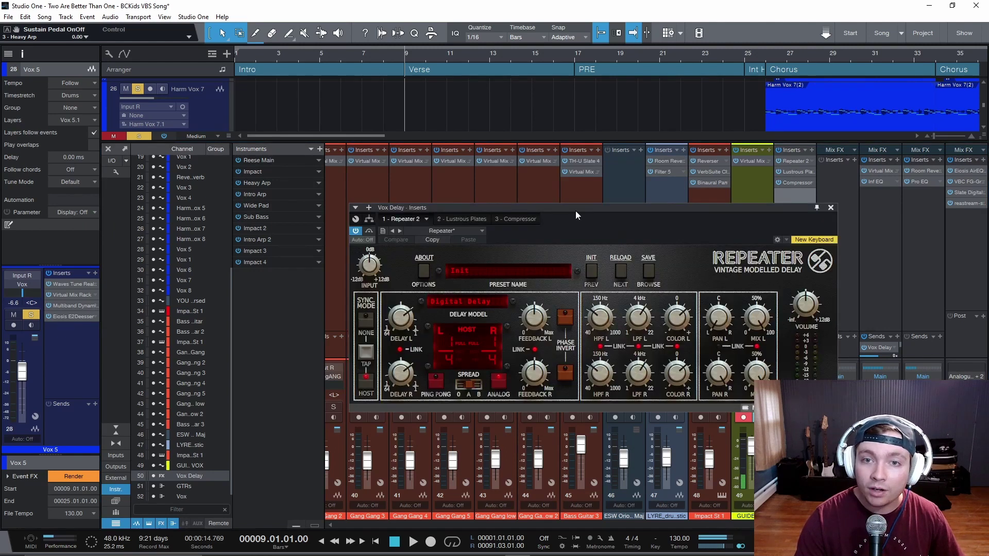
{"action": "left_click_drag", "start_coordinate": [576, 211], "coordinate": [298, 82]}
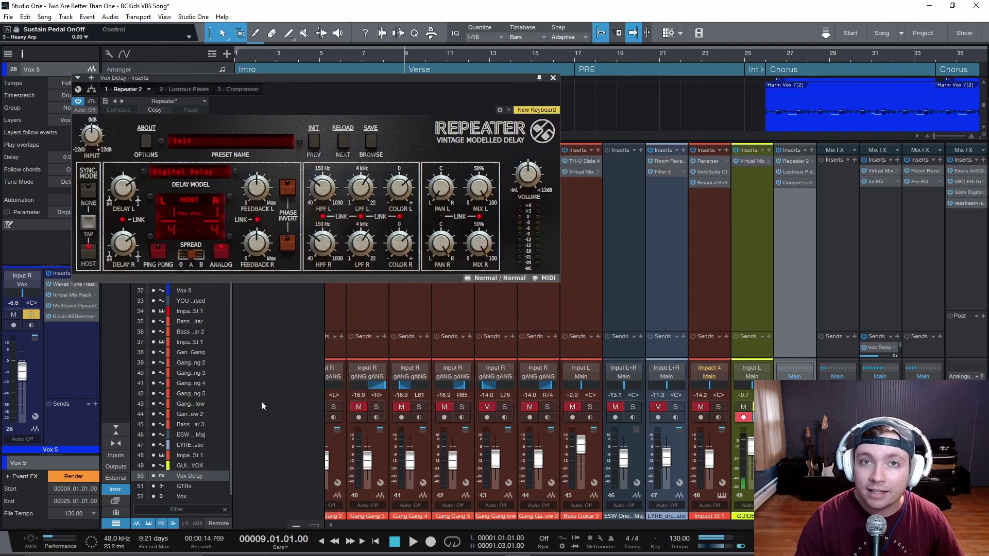
{"action": "left_click", "coordinate": [175, 91]}
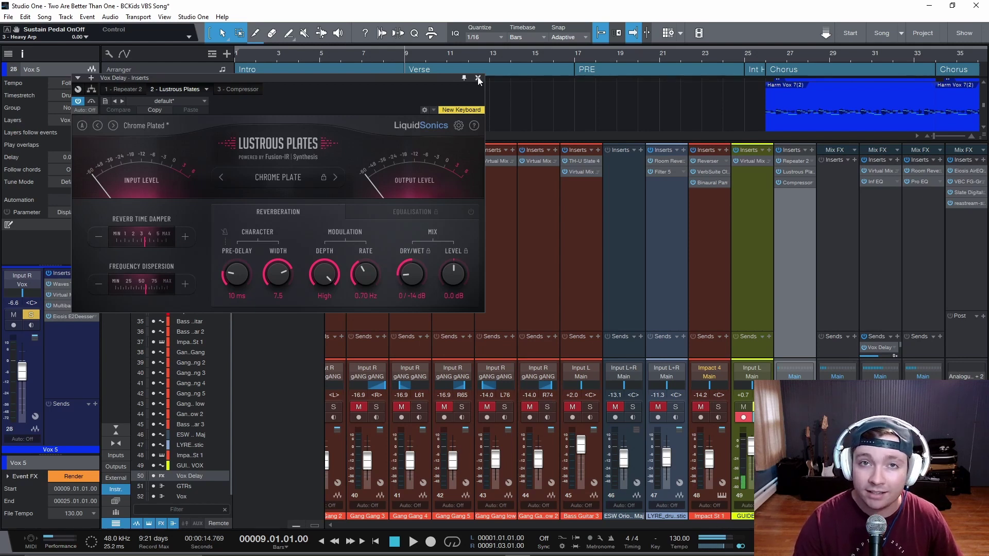
{"action": "left_click", "coordinate": [248, 91]}
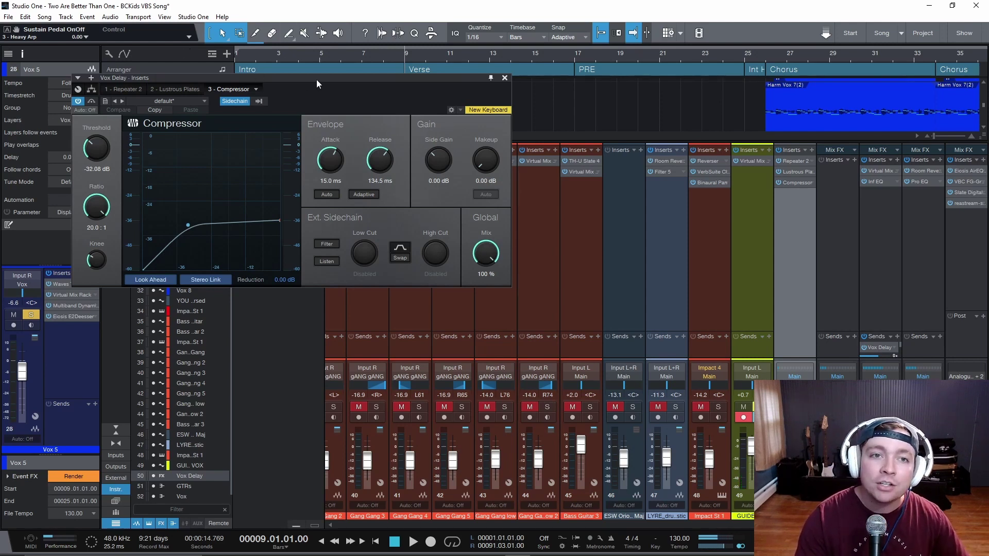
{"action": "left_click_drag", "start_coordinate": [316, 79], "coordinate": [597, 216]}
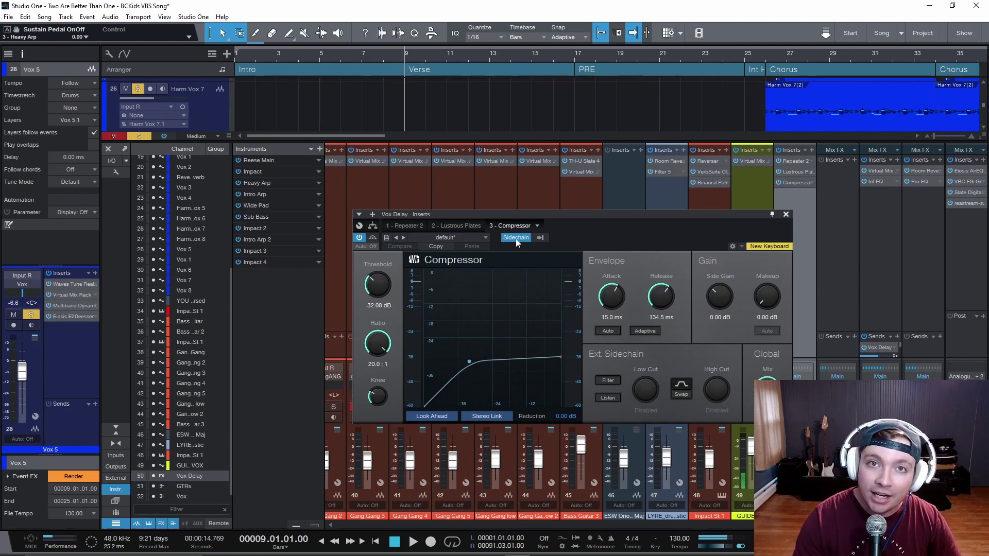
- Play the vocals from bar 9 with Vox Delay's sidechained Compressor active, deactivate the Compressor, and return to bar 9
{"action": "scroll", "coordinate": [377, 122], "scroll_direction": "up", "scroll_amount": 3}
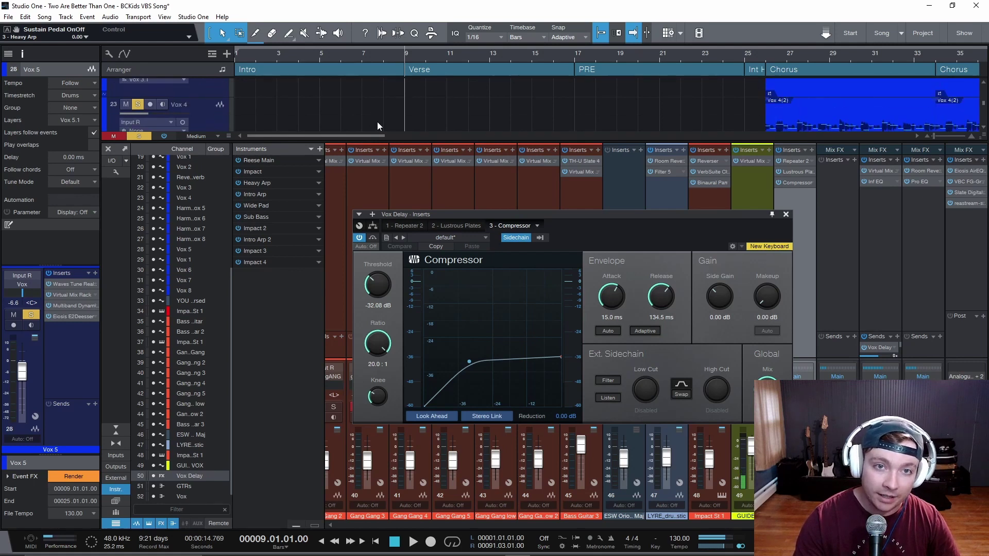
{"action": "scroll", "coordinate": [377, 122], "scroll_direction": "up", "scroll_amount": 3}
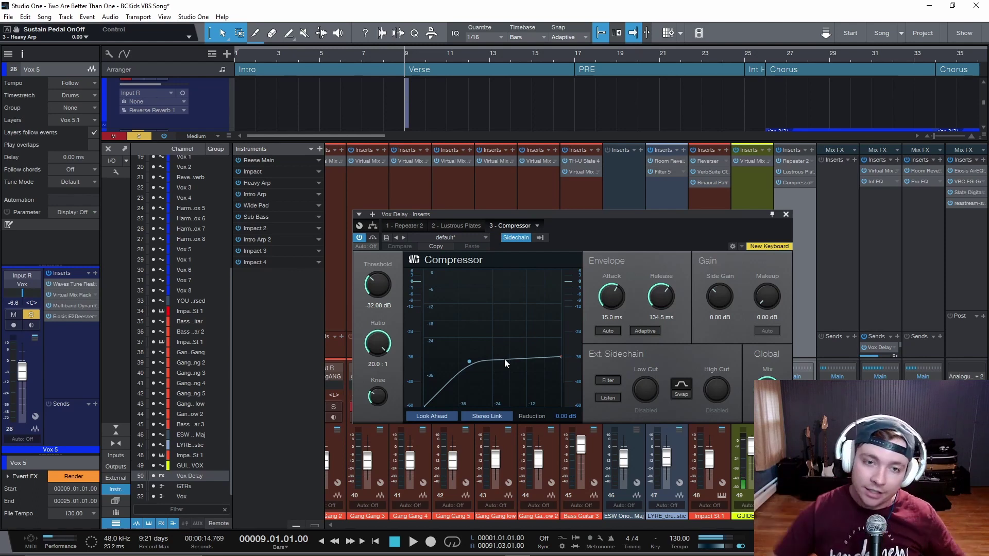
{"action": "key", "text": "F3"}
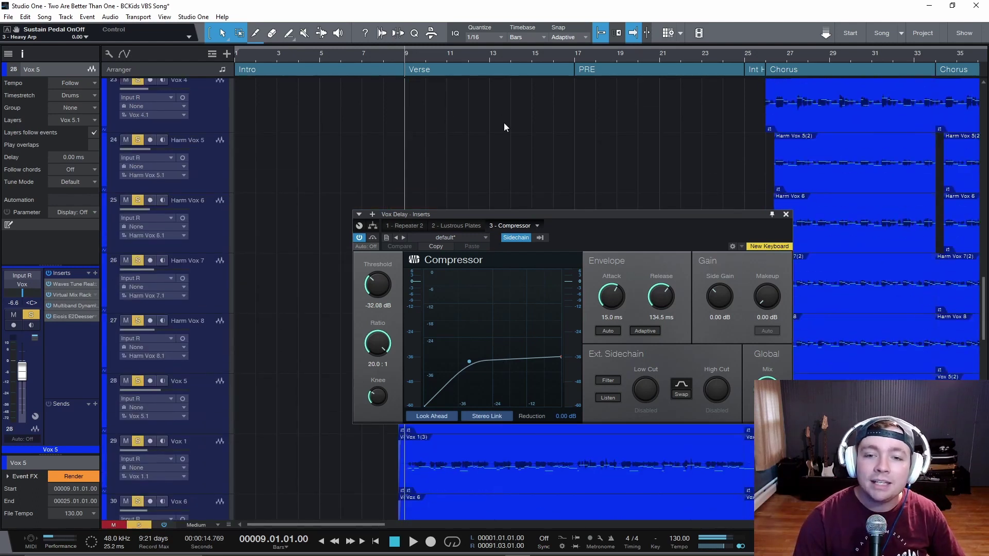
{"action": "scroll", "coordinate": [497, 139], "scroll_direction": "down", "scroll_amount": 3}
{"action": "key", "text": "space"}
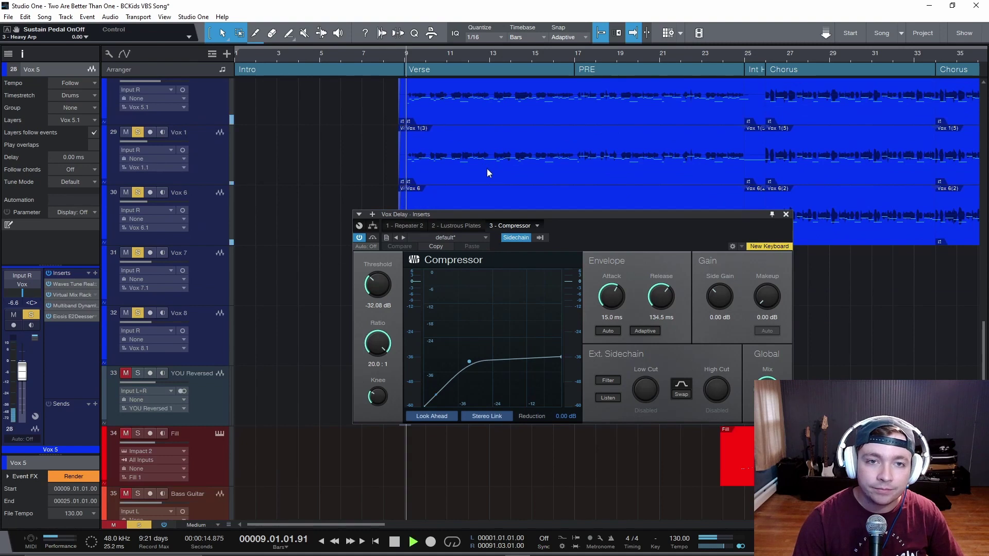
{"action": "left_click", "coordinate": [358, 238]}
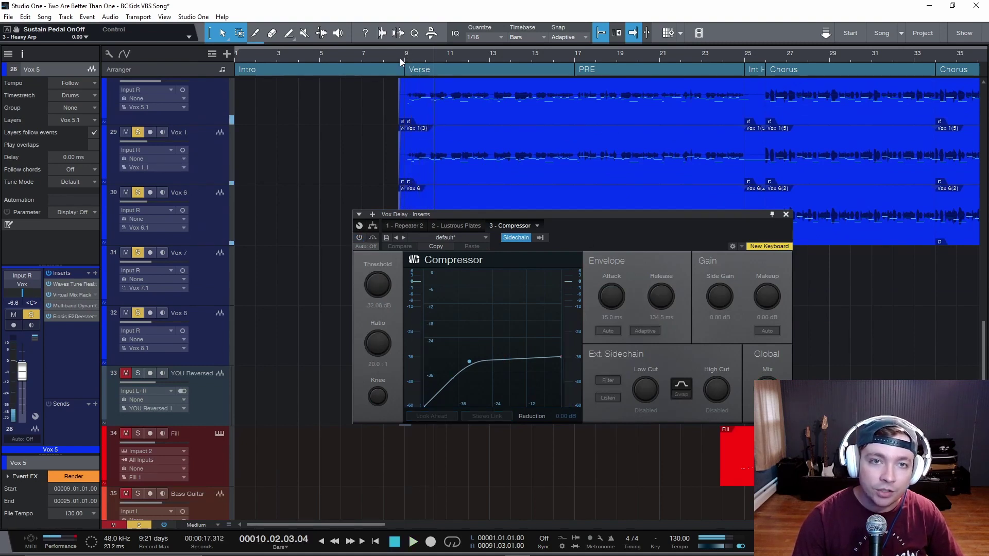
{"action": "key", "text": "space"}
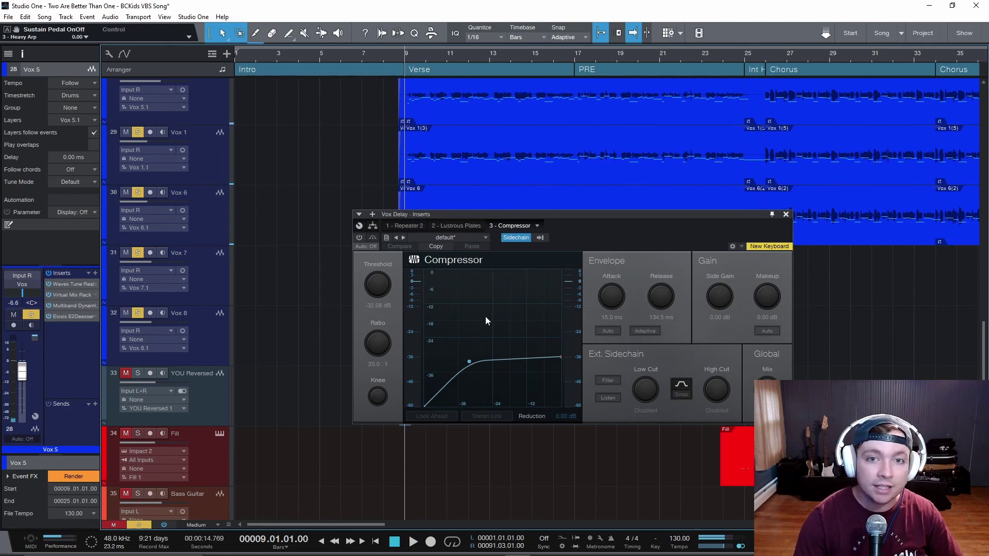
- Play the vocals from bar 9 with Vox Delay's Compressor bypassed, stop playback and reactivate the Compressor
{"action": "key", "text": "space"}
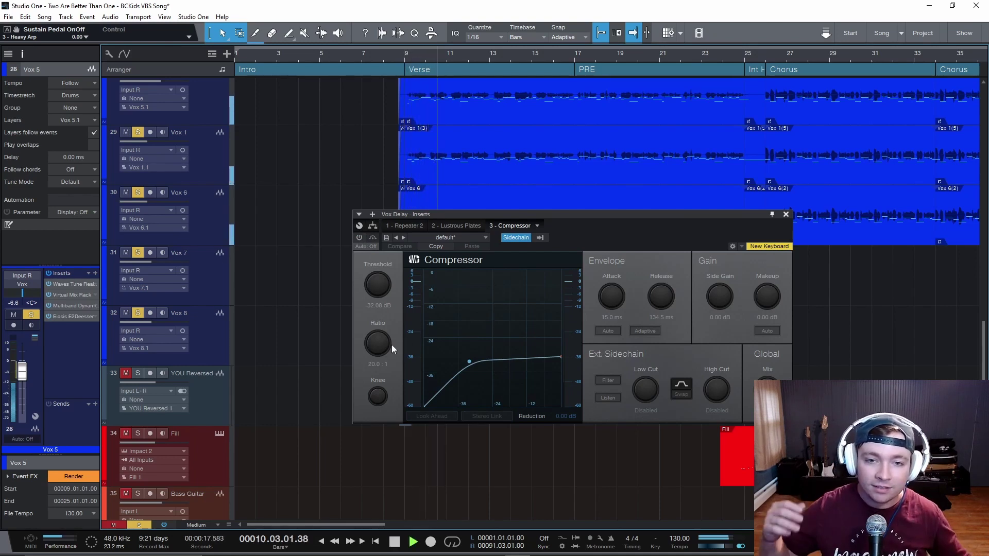
{"action": "key", "text": "space"}
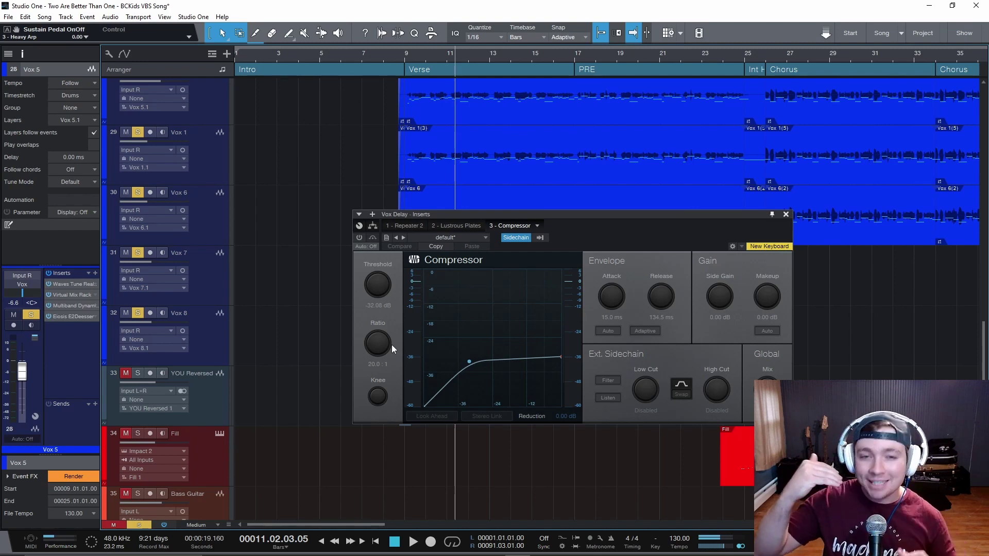
{"action": "left_click", "coordinate": [359, 238]}
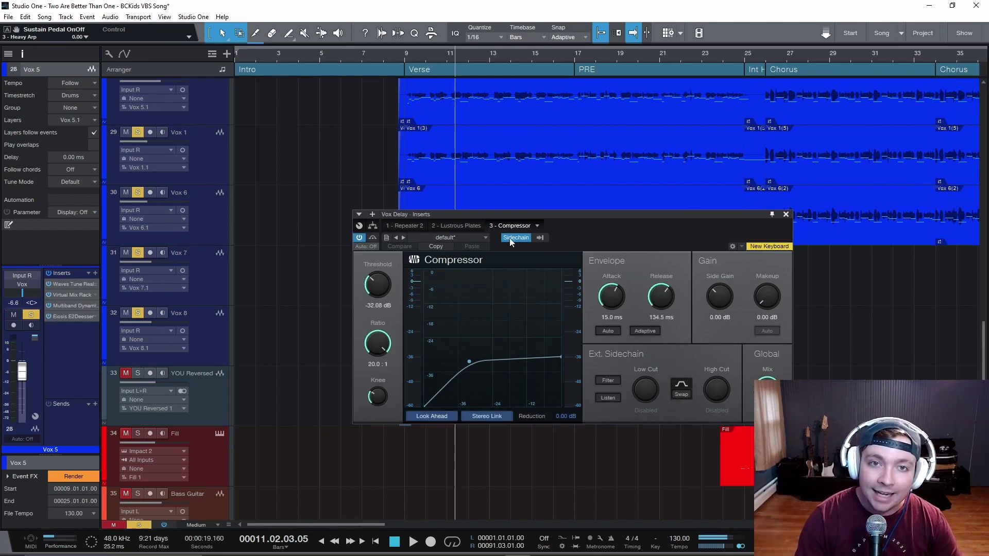
- Check which channel feeds the sidechain of Vox Delay's Compressor and leave the source selection as it is
{"action": "scroll", "coordinate": [270, 190], "scroll_direction": "up", "scroll_amount": 2}
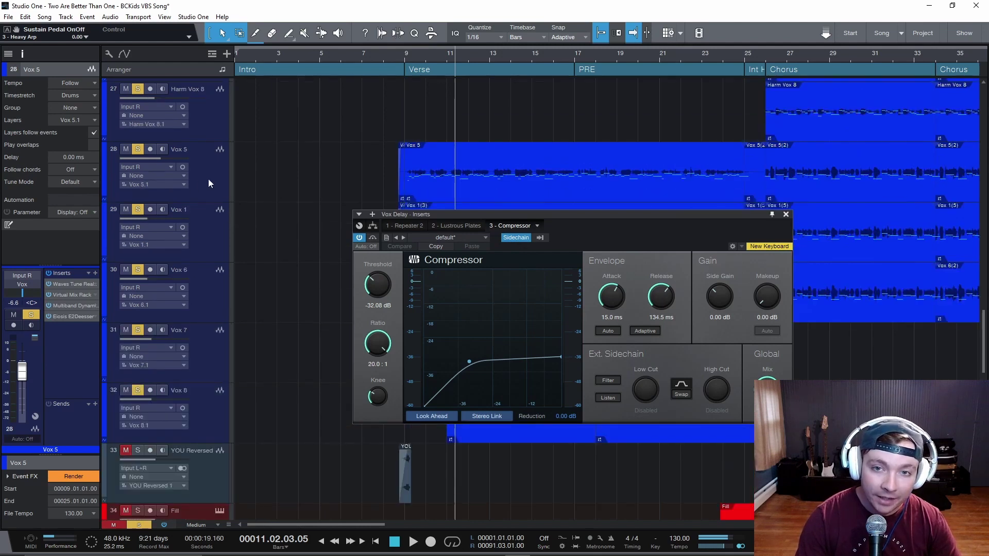
{"action": "left_click", "coordinate": [540, 237]}
{"action": "scroll", "coordinate": [586, 353], "scroll_direction": "down", "scroll_amount": 10}
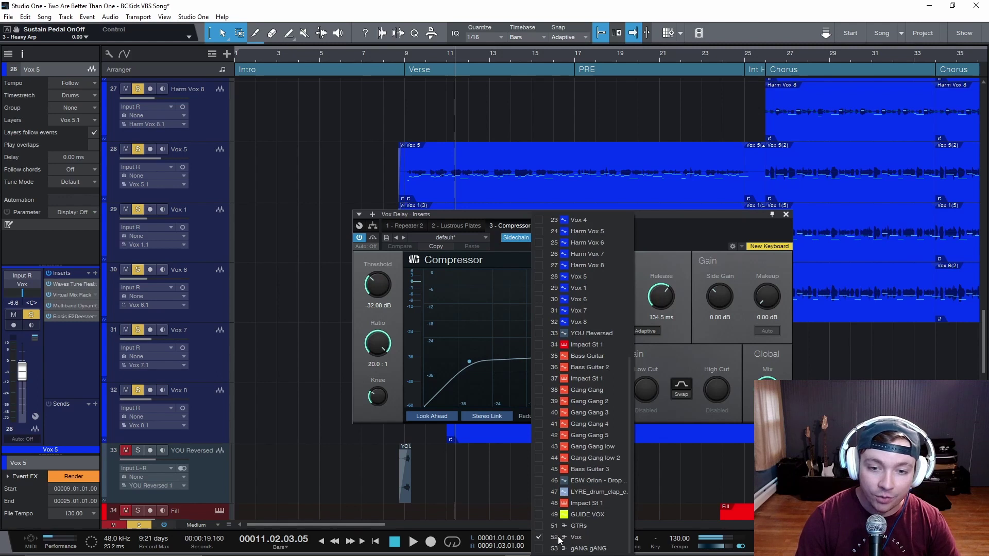
{"action": "left_click", "coordinate": [648, 233]}
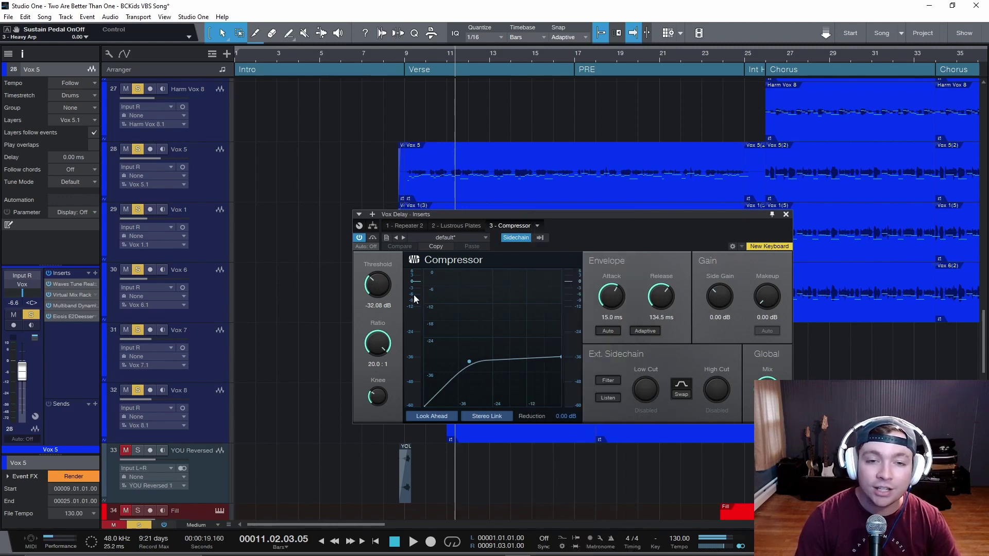
- Play the vocals from bar 9 with the sidechained Compressor active on Vox Delay, and stop
{"action": "left_click", "coordinate": [405, 127]}
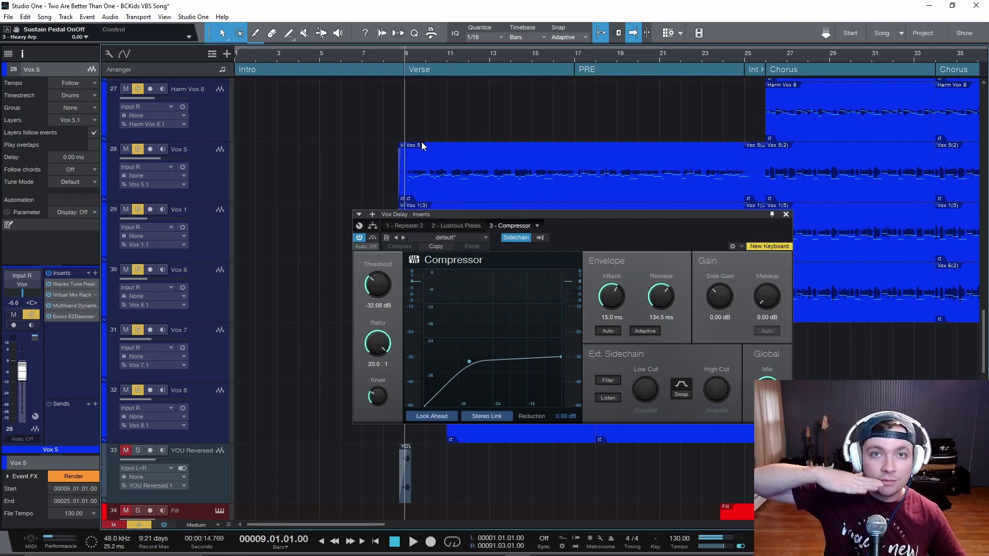
{"action": "key", "text": "space"}
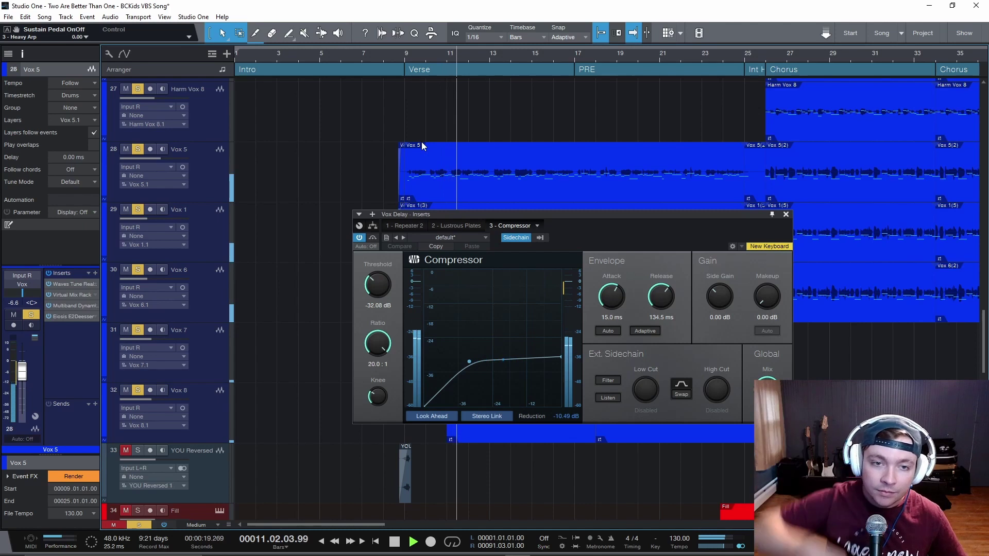
{"action": "key", "text": "space"}
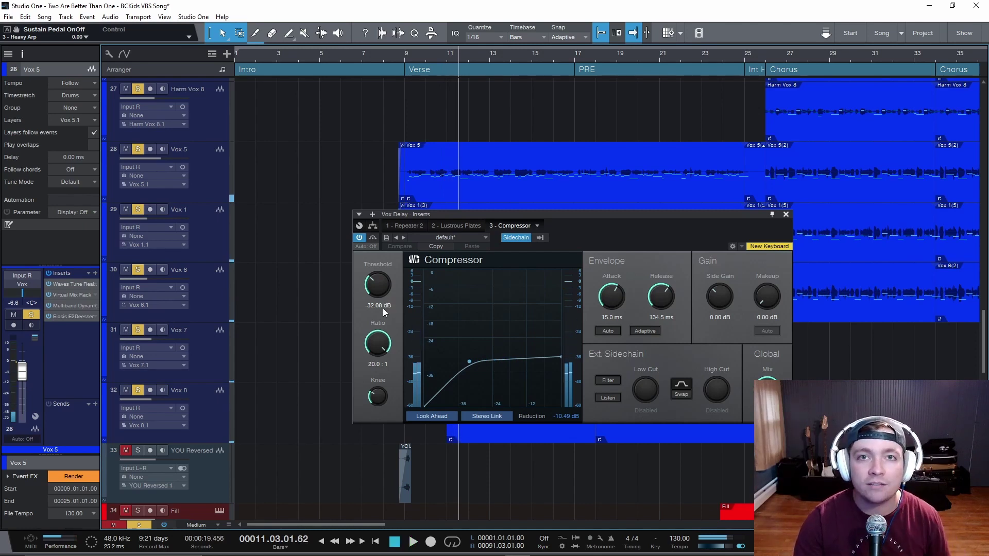
- Set the Compressor's threshold to -48 dB and audition the heavier ducking from bar 9
{"action": "left_click_drag", "start_coordinate": [382, 308], "coordinate": [384, 394]}
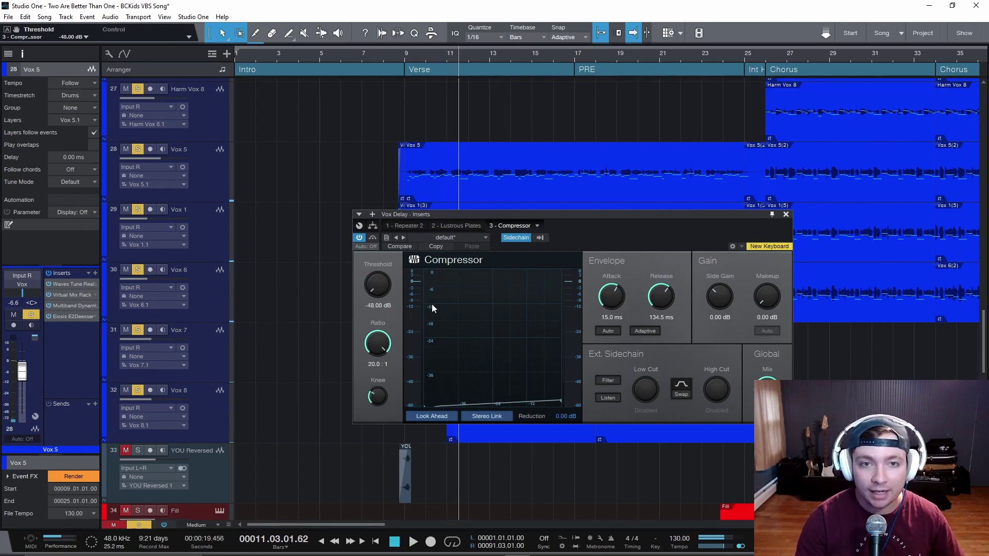
{"action": "left_click", "coordinate": [407, 133]}
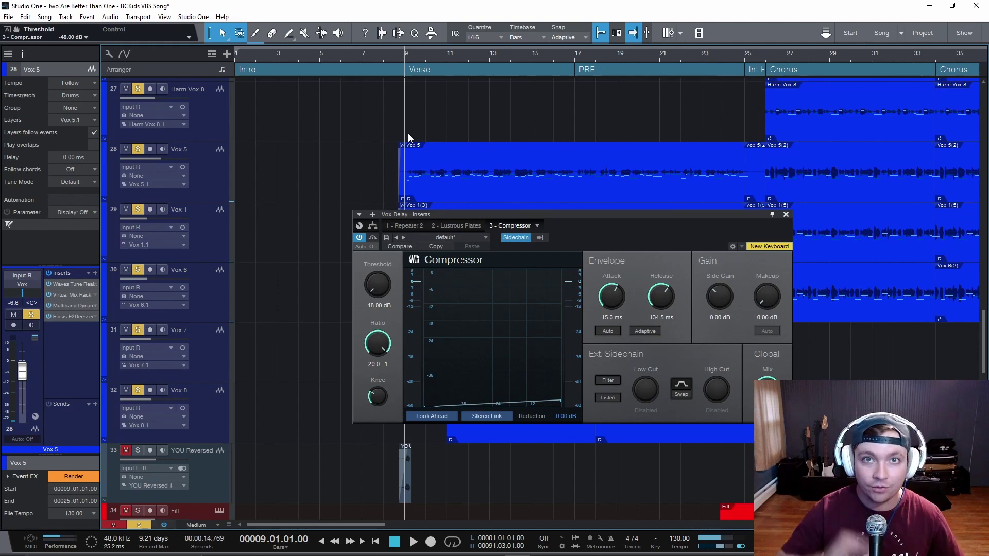
{"action": "key", "text": "space"}
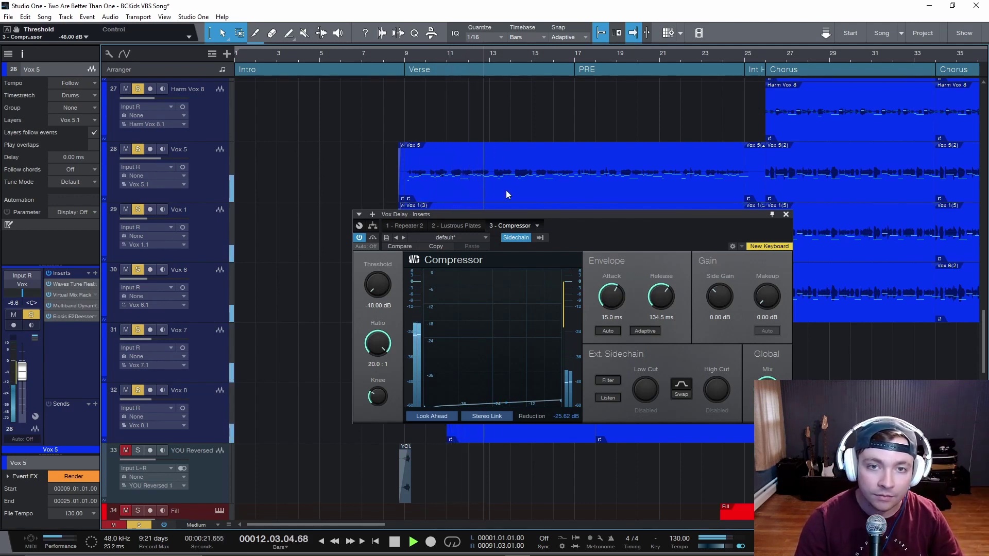
{"action": "key", "text": "space"}
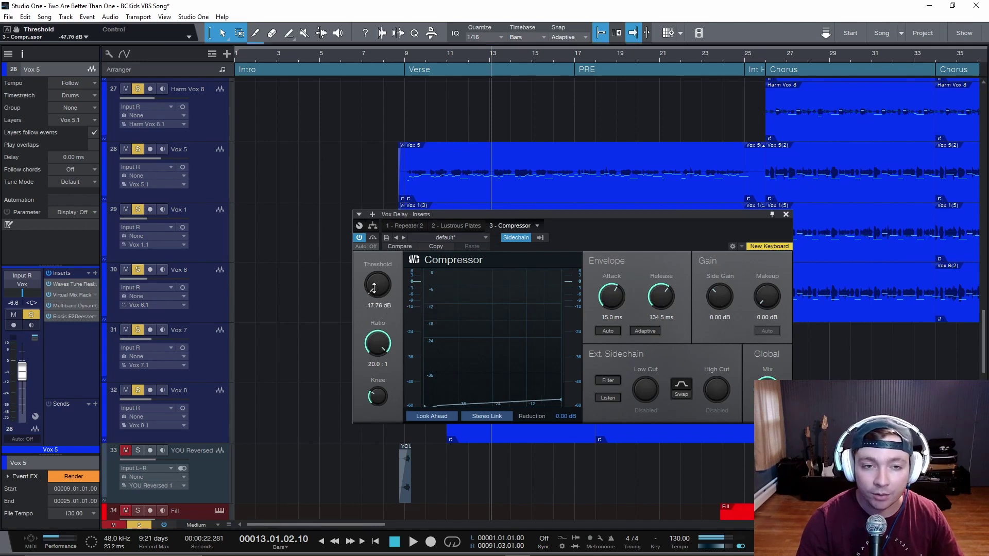
- Set the Compressor's threshold to -37.44 dB, audition the vocals up to bar 17, and close the Vox Delay inserts window
{"action": "left_click_drag", "start_coordinate": [374, 289], "coordinate": [380, 272]}
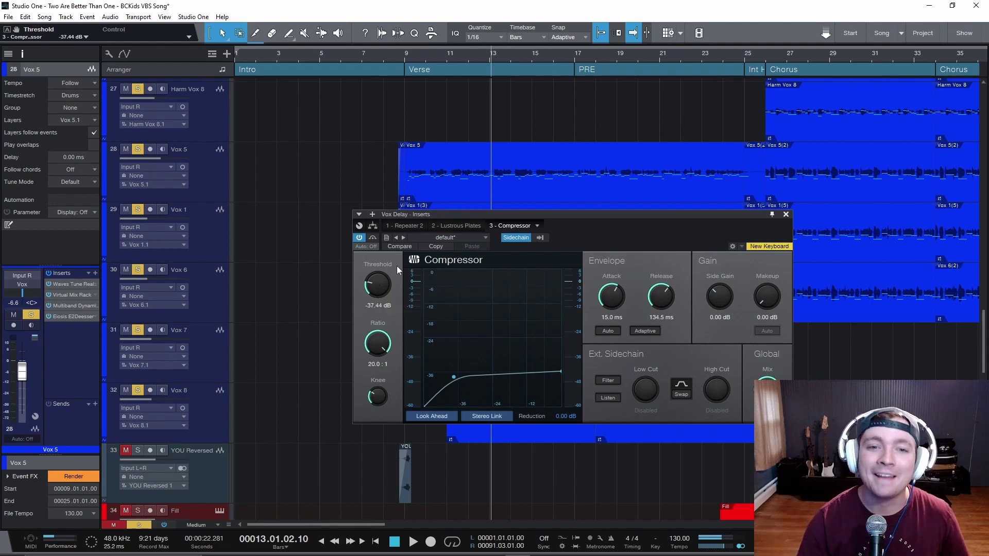
{"action": "left_click_drag", "start_coordinate": [576, 213], "coordinate": [557, 212]}
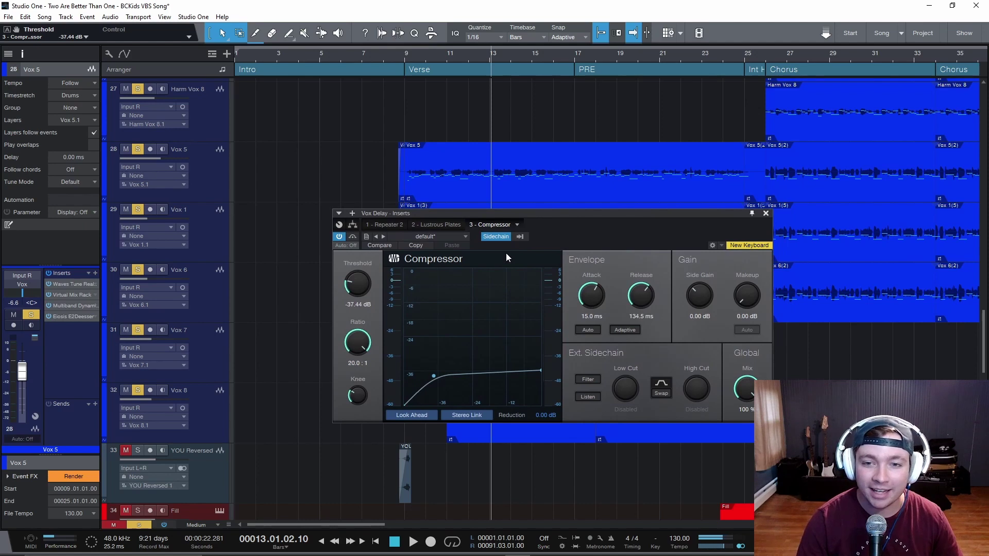
{"action": "key", "text": "space"}
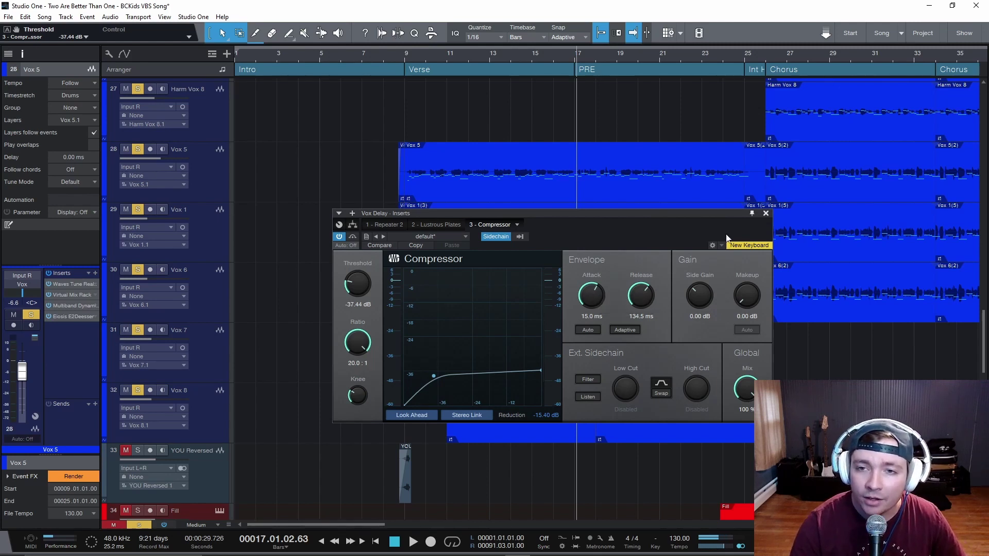
{"action": "left_click", "coordinate": [765, 214]}
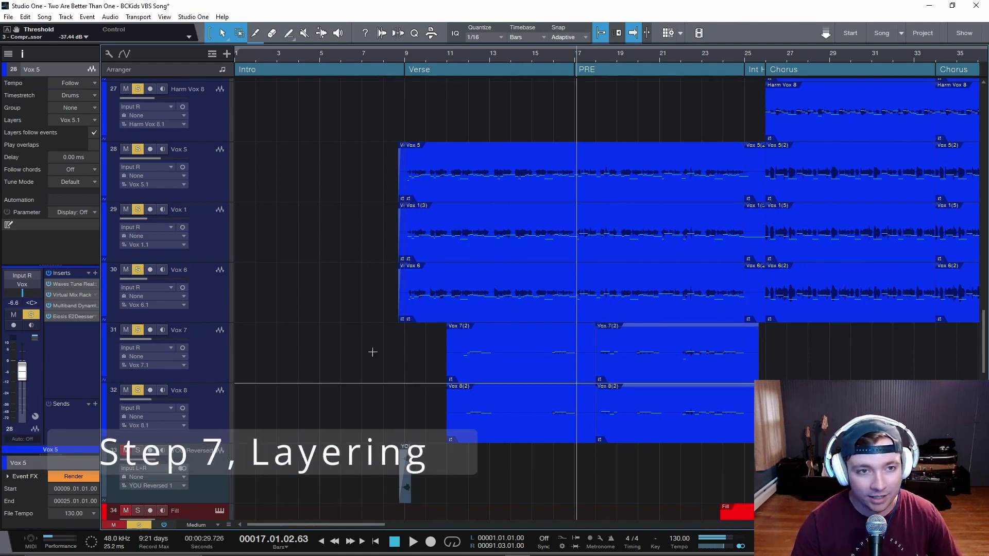
- Clear all track solos, audition Vox 5 on its own from bar 9, and unsolo it again
{"action": "scroll", "coordinate": [372, 351], "scroll_direction": "up", "scroll_amount": 2}
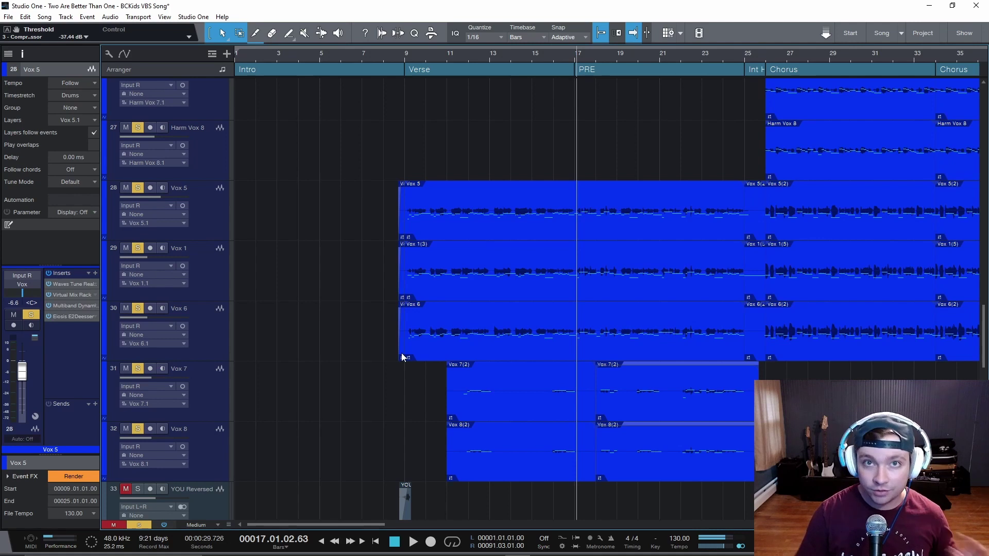
{"action": "left_click", "coordinate": [408, 161]}
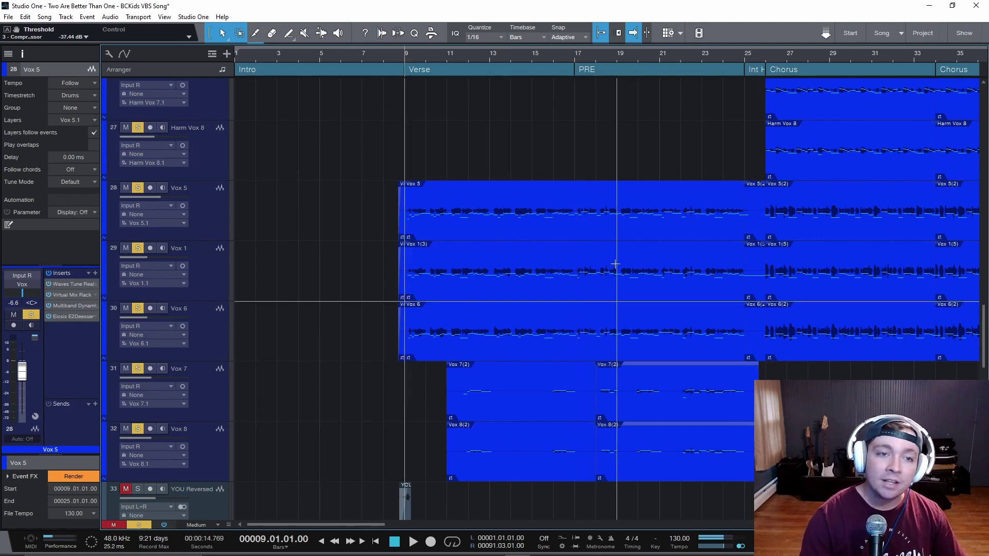
{"action": "left_click", "coordinate": [215, 213]}
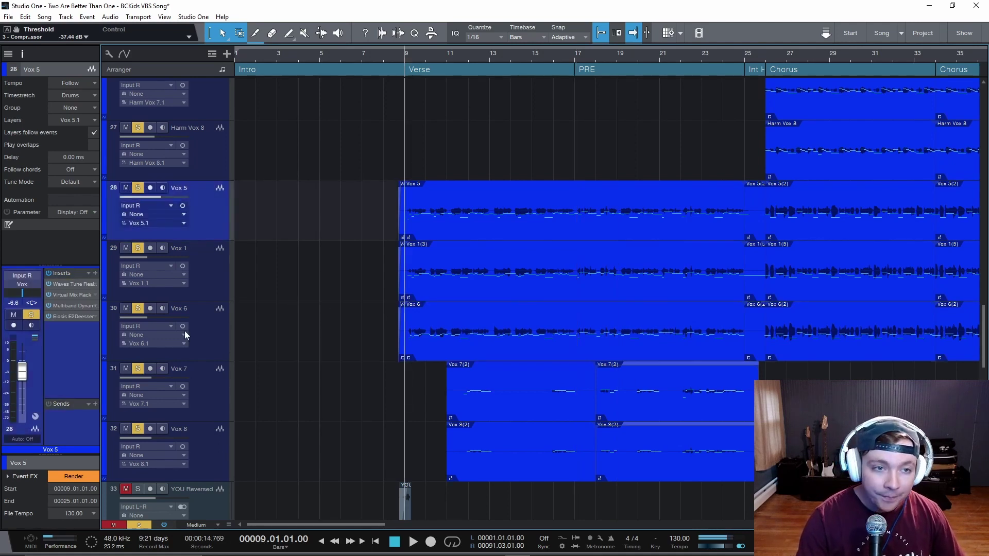
{"action": "left_click", "coordinate": [139, 525]}
{"action": "left_click", "coordinate": [138, 187]}
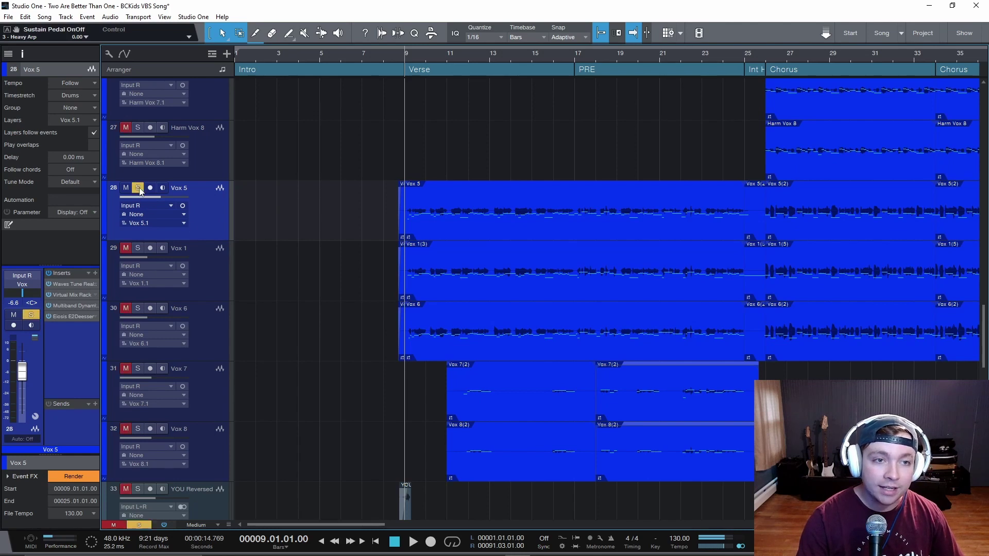
{"action": "key", "text": "space"}
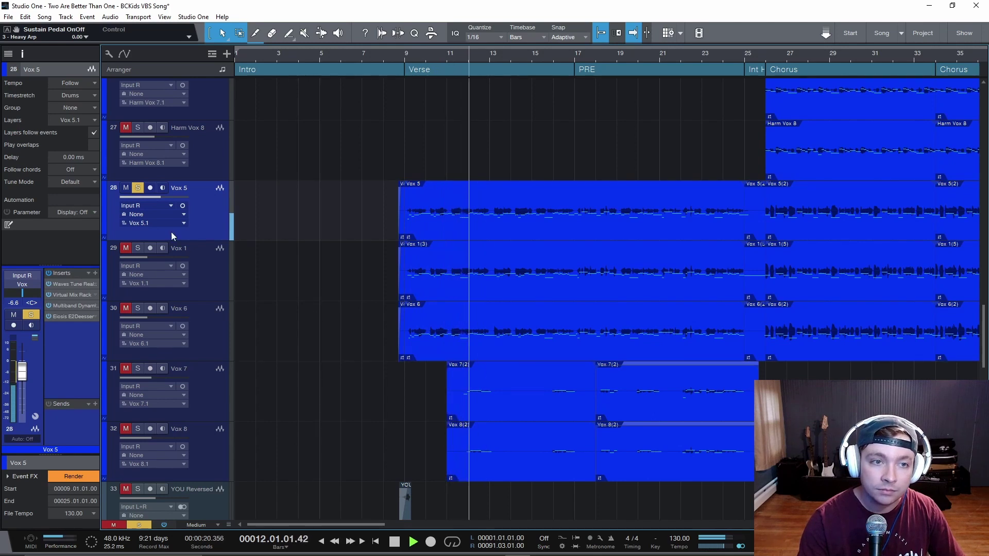
{"action": "key", "text": "space"}
{"action": "left_click", "coordinate": [138, 187]}
- Compare the pan positions of Vox 5, Vox 1 and Vox 6 by selecting each track
{"action": "left_click", "coordinate": [221, 279]}
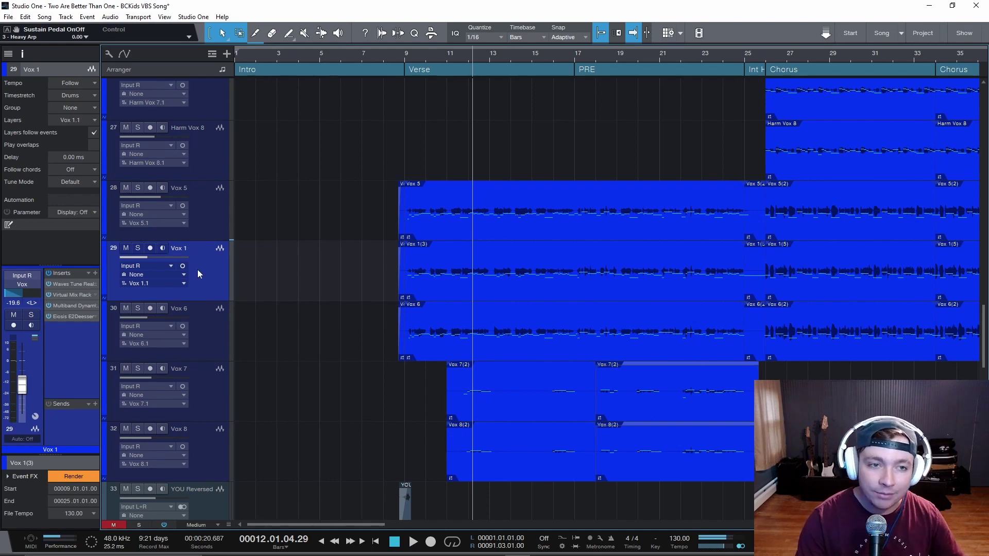
{"action": "left_click", "coordinate": [208, 206]}
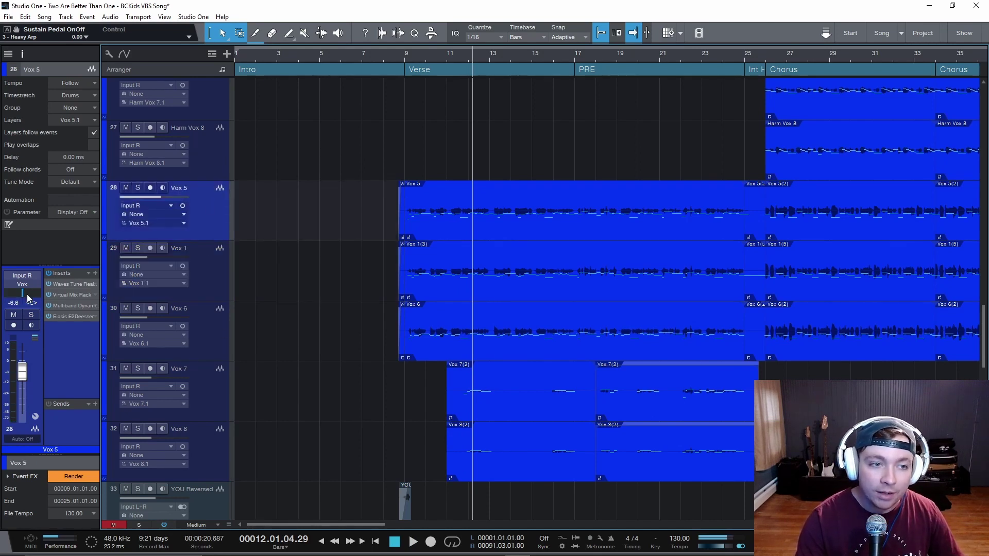
{"action": "left_click", "coordinate": [197, 286]}
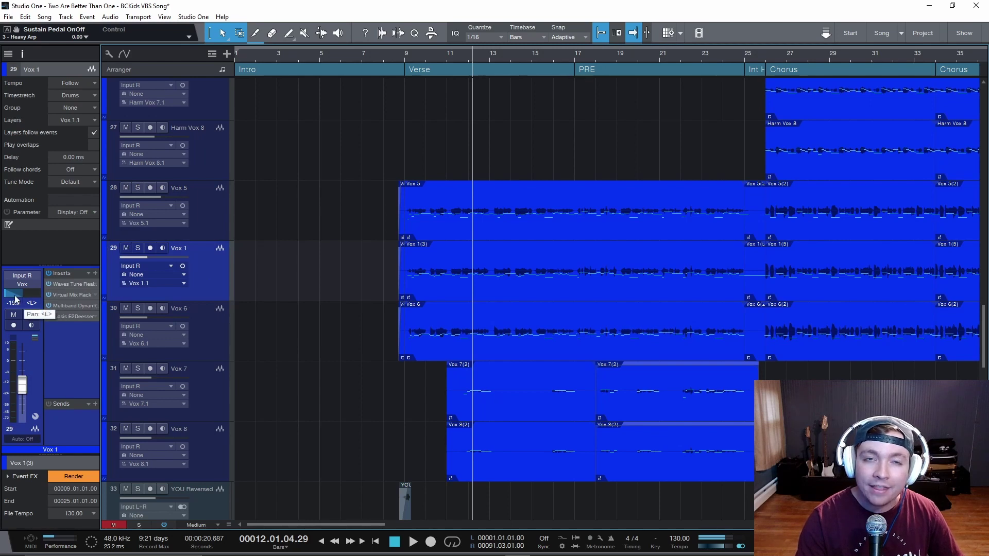
{"action": "key", "text": "Down"}
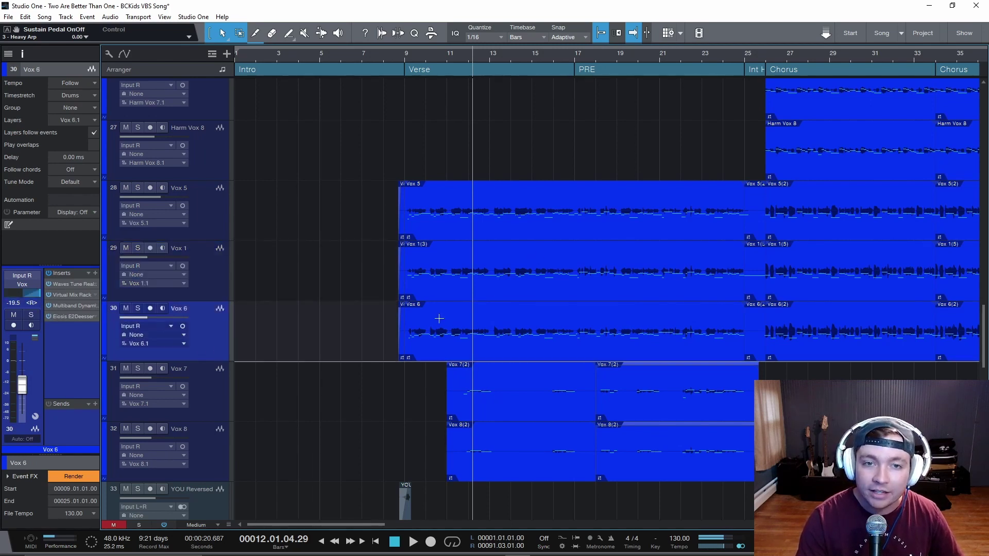
- Solo Vox 5 with Vox 1 and Vox 6 left out, and start playback from bar 9
{"action": "left_click", "coordinate": [194, 215]}
{"action": "key", "text": "s"}
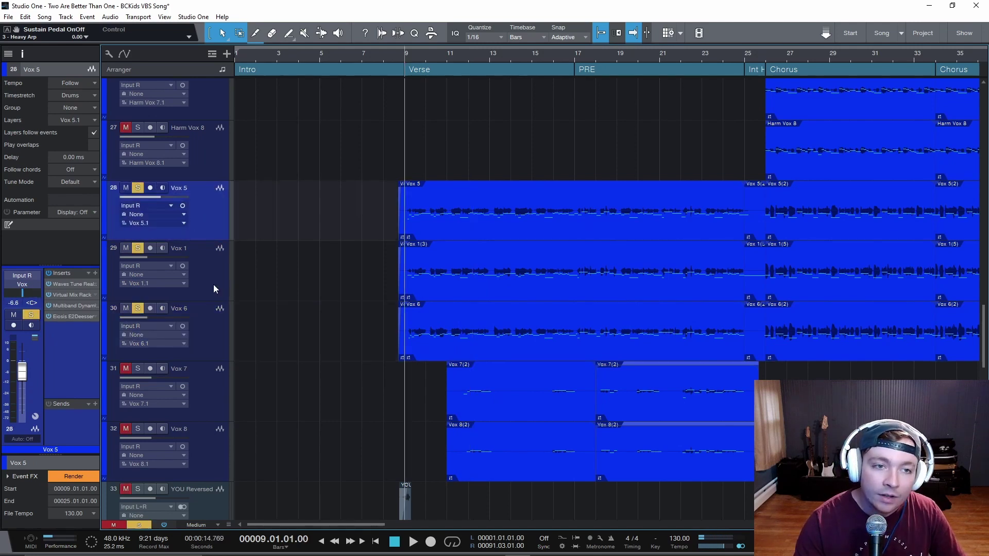
{"action": "left_click", "coordinate": [138, 308]}
{"action": "left_click", "coordinate": [138, 308]}
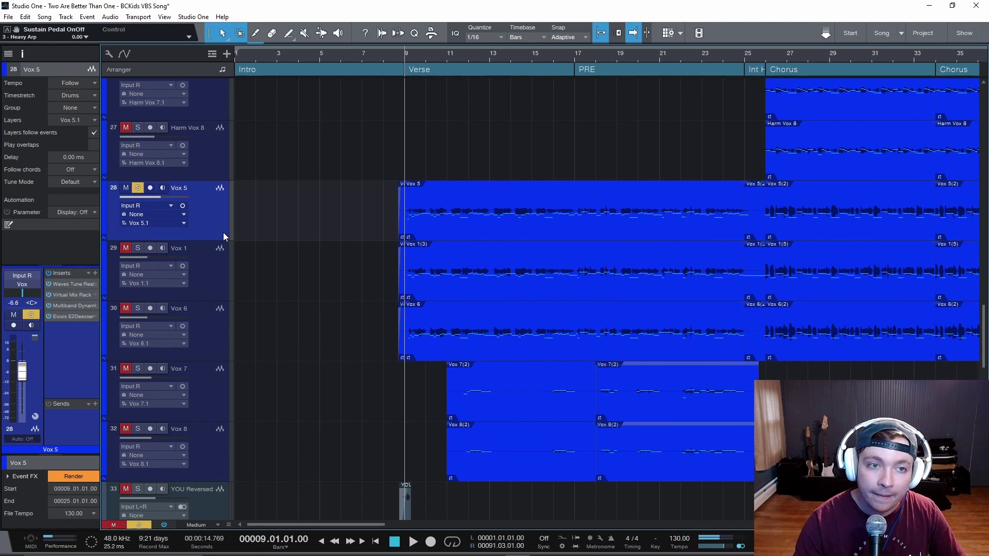
{"action": "key", "text": "space"}
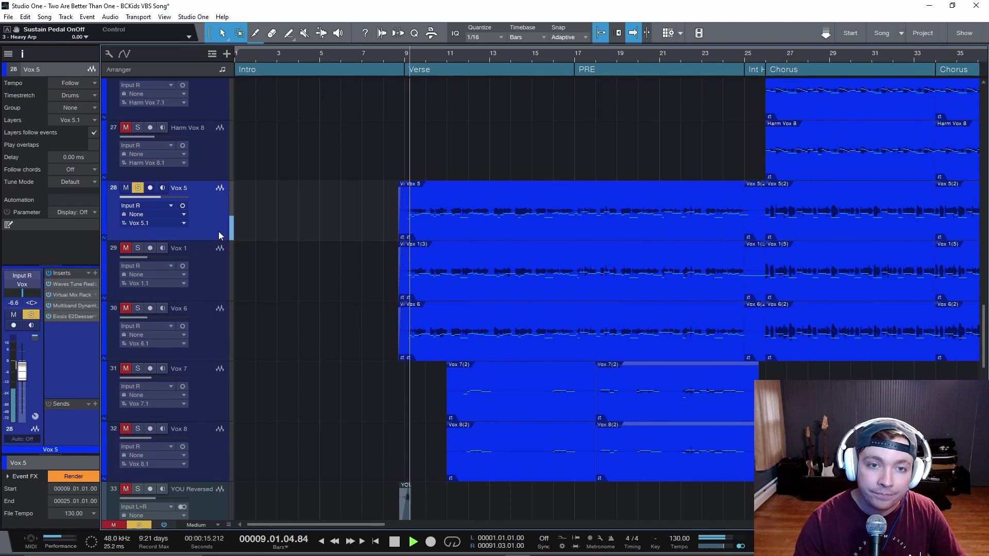
- Add the Vox 6 and Vox 1 solos during playback, remove them, add both again, and stop playback
{"action": "left_click", "coordinate": [138, 308]}
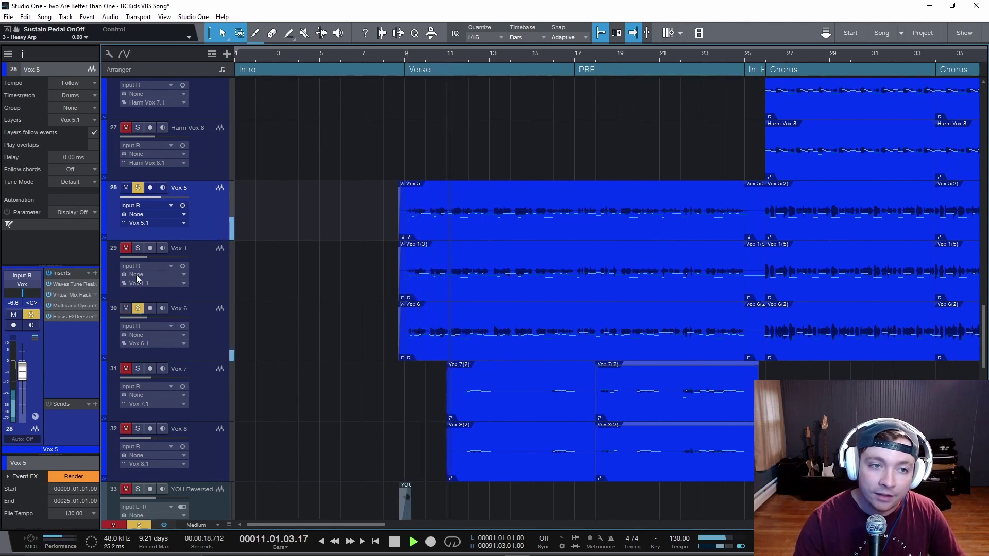
{"action": "left_click", "coordinate": [139, 248]}
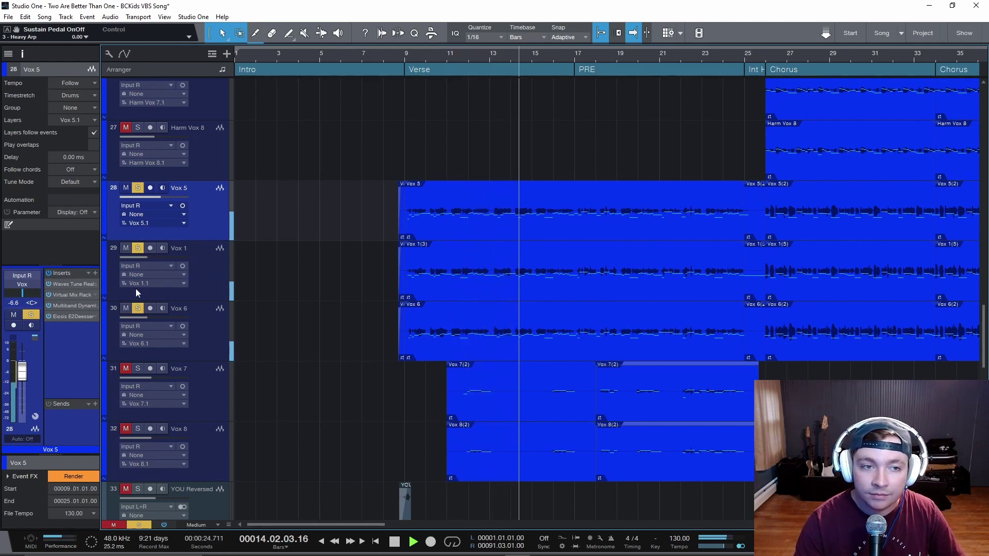
{"action": "left_click", "coordinate": [137, 308]}
{"action": "left_click", "coordinate": [137, 248]}
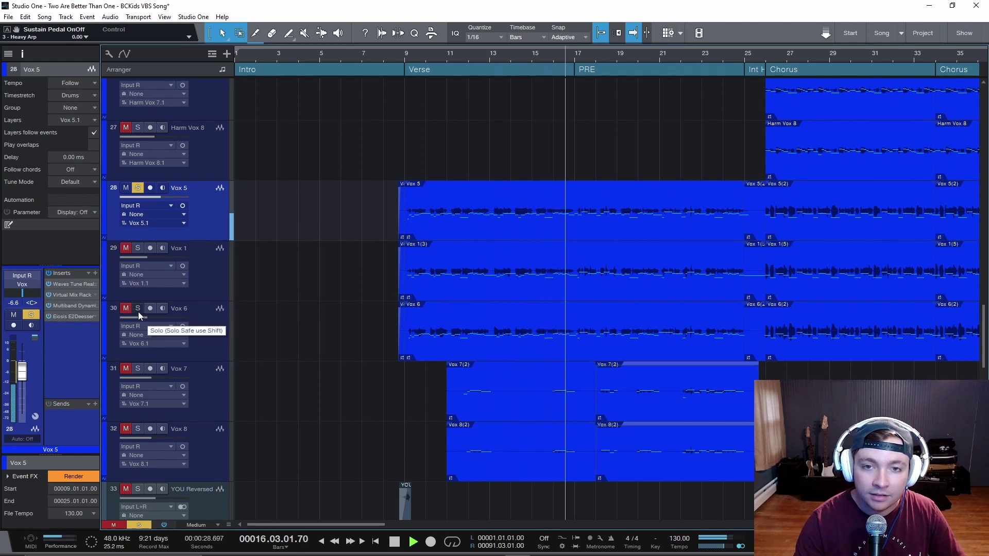
{"action": "left_click", "coordinate": [138, 308]}
{"action": "left_click", "coordinate": [138, 248]}
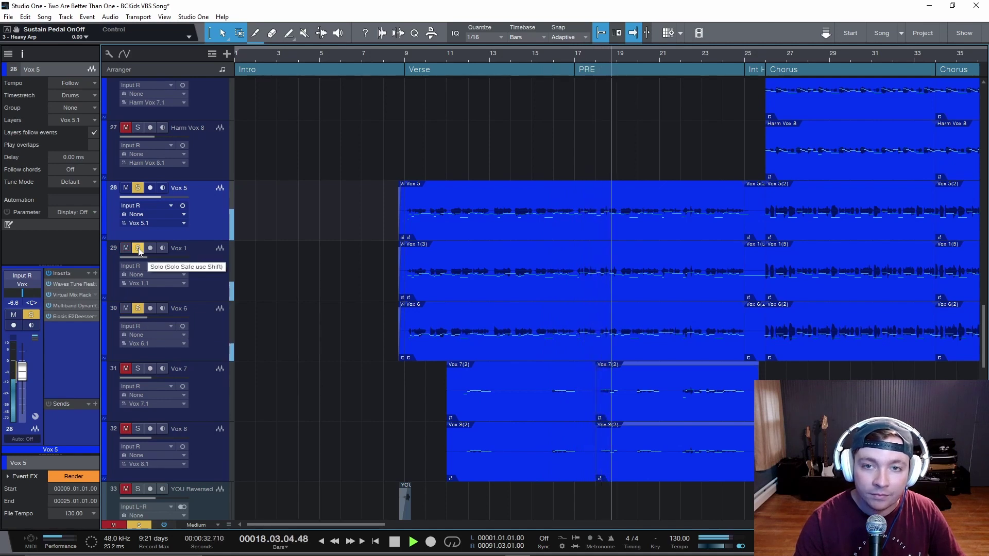
{"action": "key", "text": "space"}
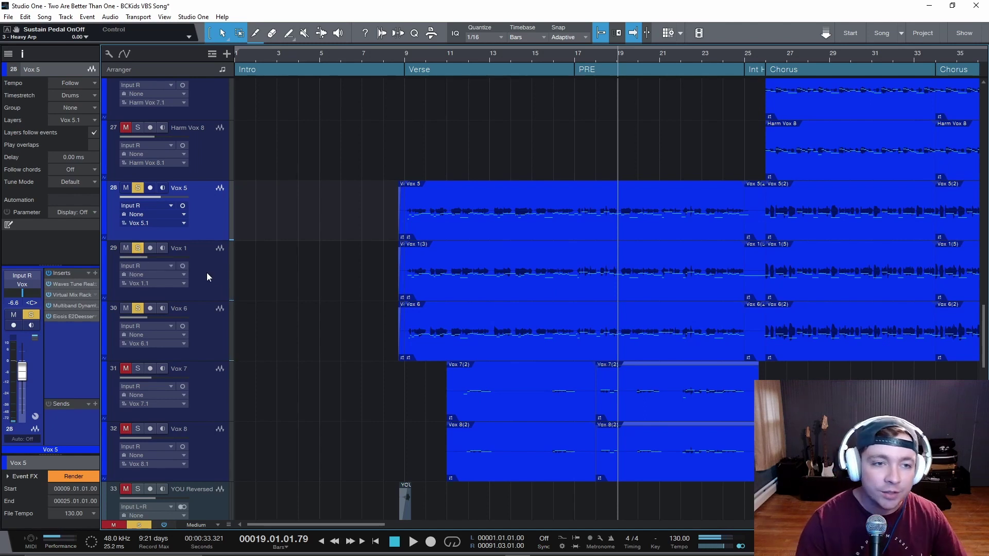
{"action": "scroll", "coordinate": [214, 274], "scroll_direction": "down", "scroll_amount": 3}
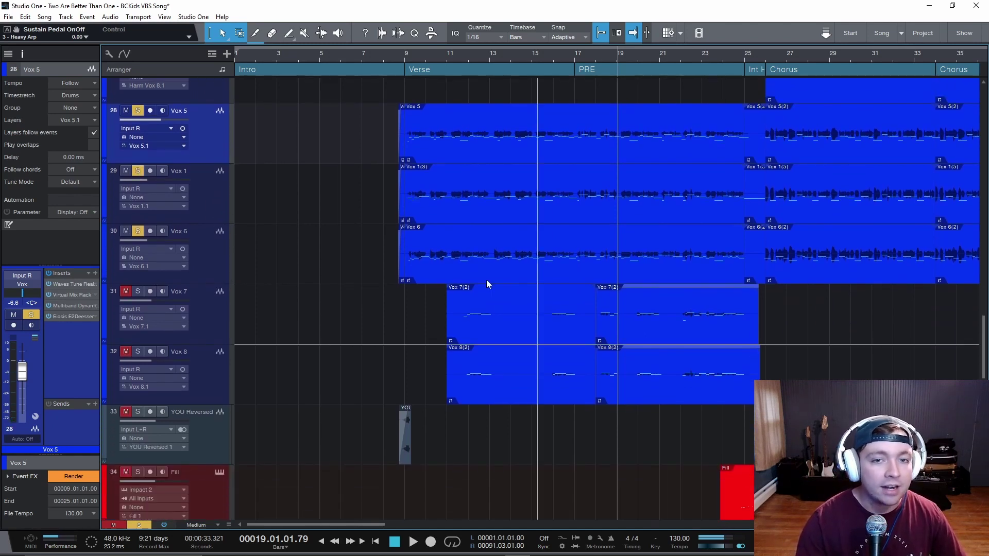
- Add Vox 7 and Vox 8 to the soloed vocals, play from bar 11, and stop playback
{"action": "left_click", "coordinate": [447, 59]}
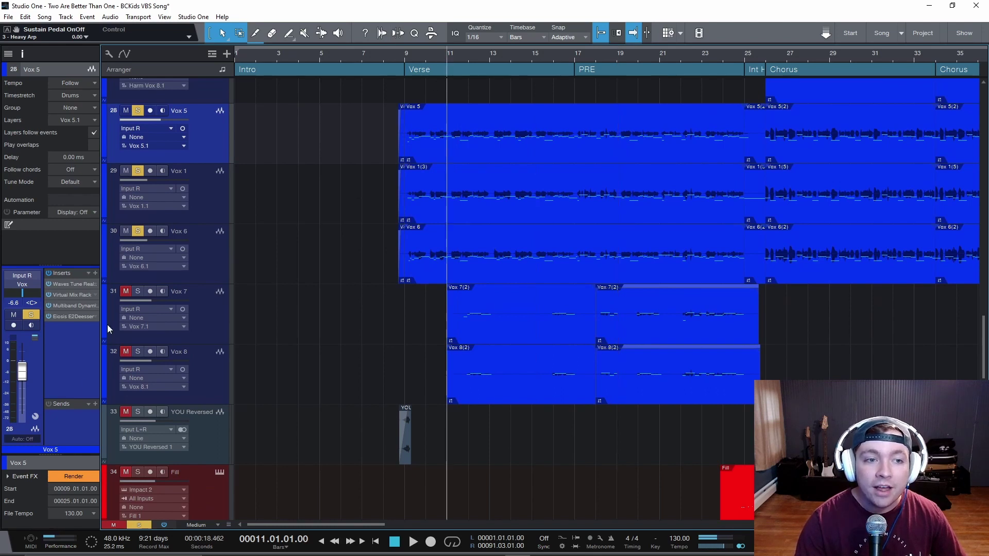
{"action": "left_click", "coordinate": [134, 295]}
{"action": "left_click", "coordinate": [137, 352]}
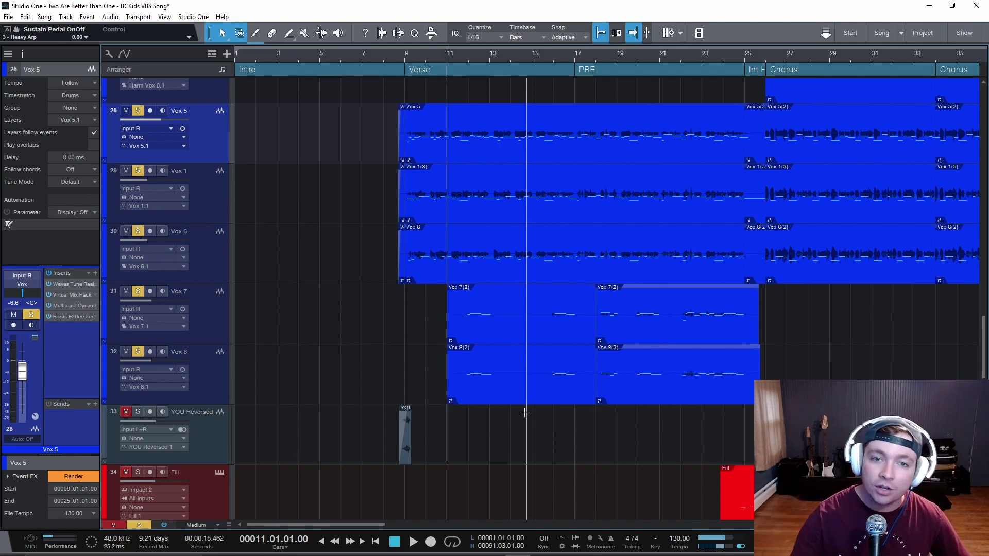
{"action": "key", "text": "space"}
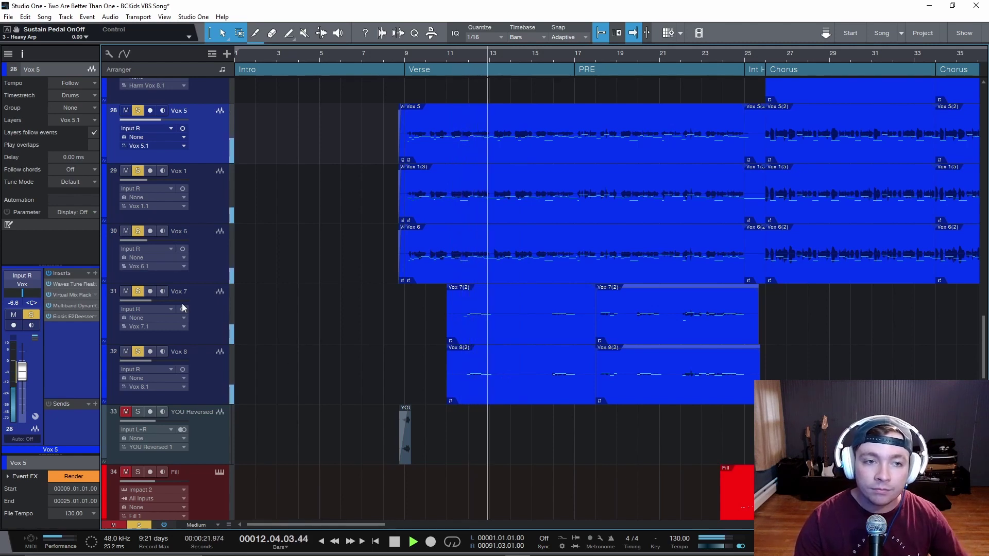
{"action": "key", "text": "space"}
- Compare the pan positions of Vox 7 and Vox 8, and select both tracks together
{"action": "left_click", "coordinate": [200, 322]}
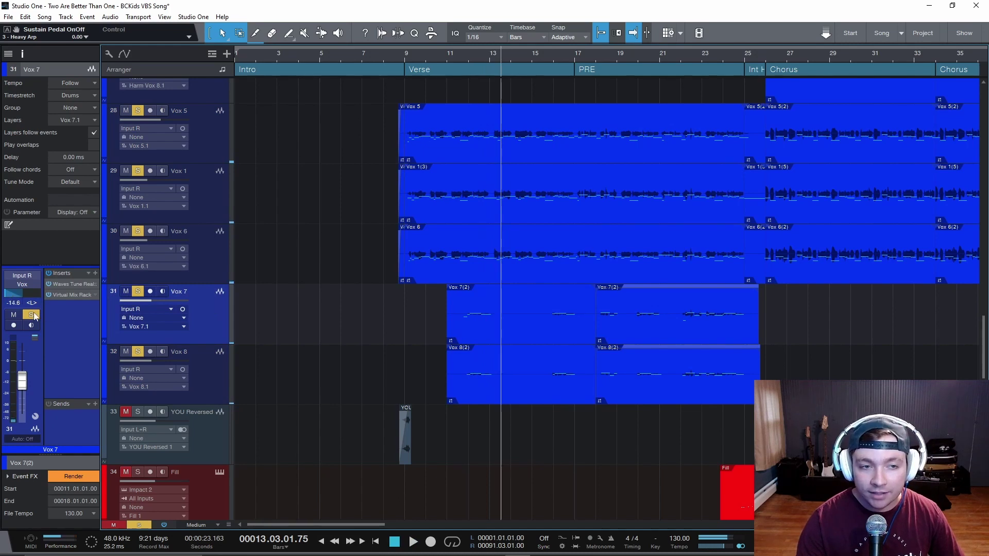
{"action": "left_click", "coordinate": [219, 382]}
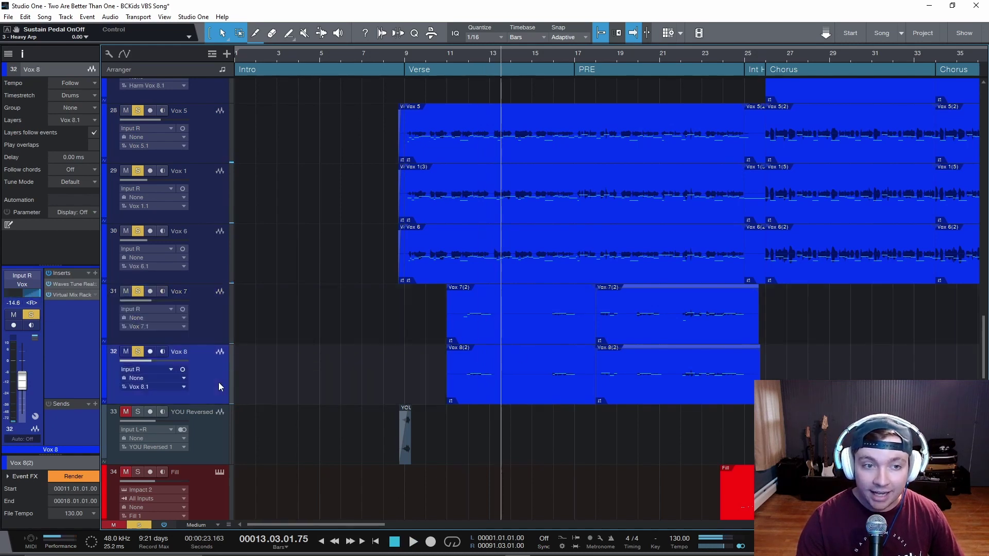
{"action": "left_click", "coordinate": [221, 324], "text": "shift"}
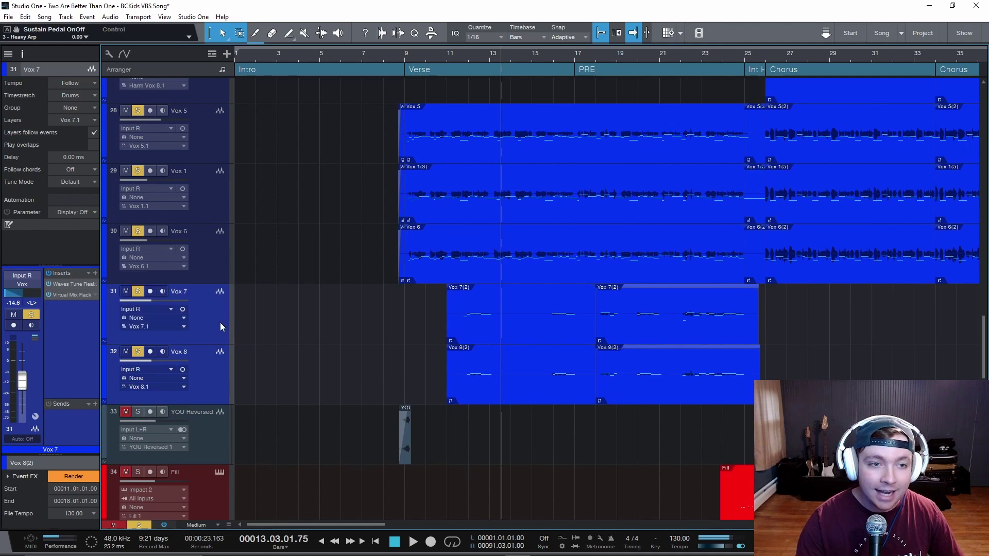
- Unsolo Vox 5, Vox 1 and Vox 6, and play only Vox 7 and Vox 8 from bar 11
{"action": "scroll", "coordinate": [253, 322], "scroll_direction": "up", "scroll_amount": 2}
{"action": "left_click", "coordinate": [141, 228]}
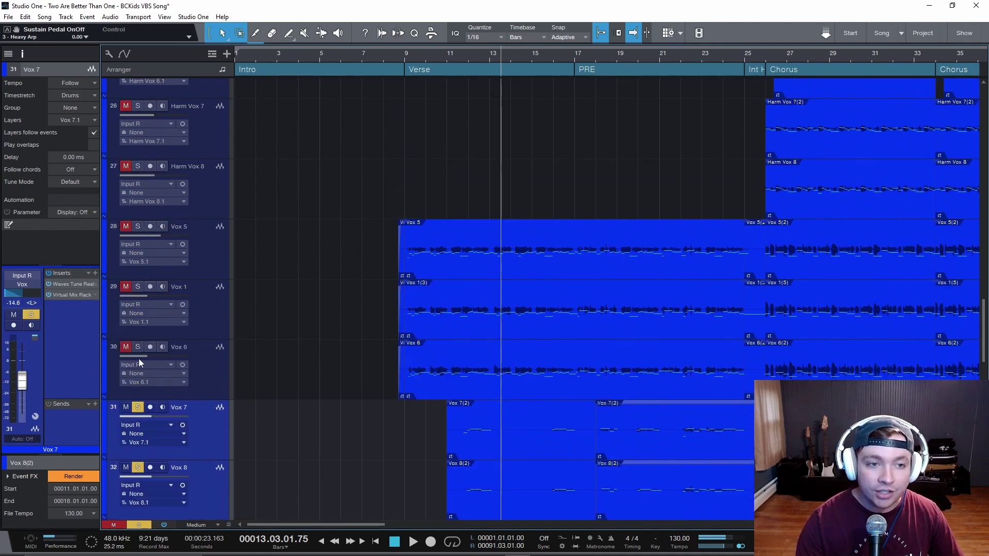
{"action": "scroll", "coordinate": [138, 359], "scroll_direction": "down", "scroll_amount": 3}
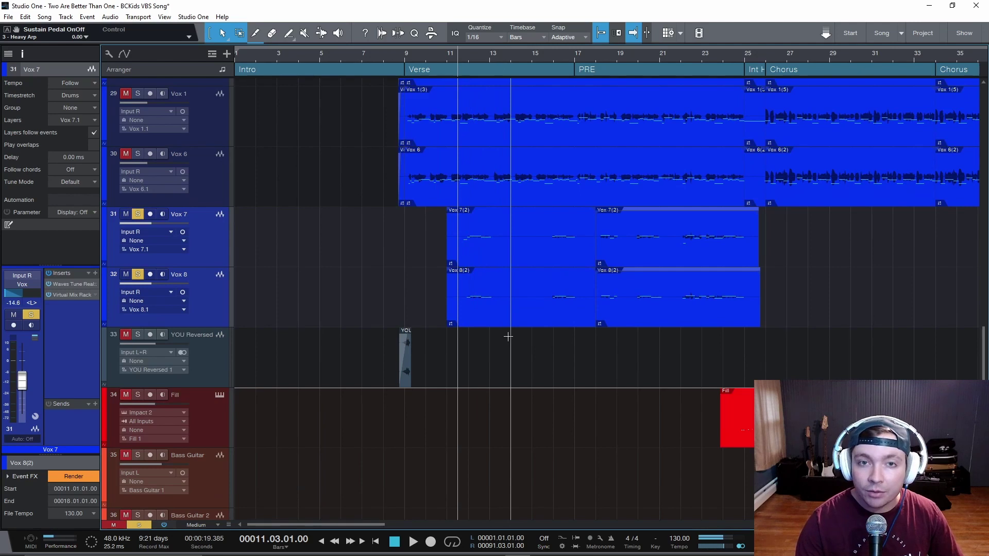
{"action": "key", "text": "space"}
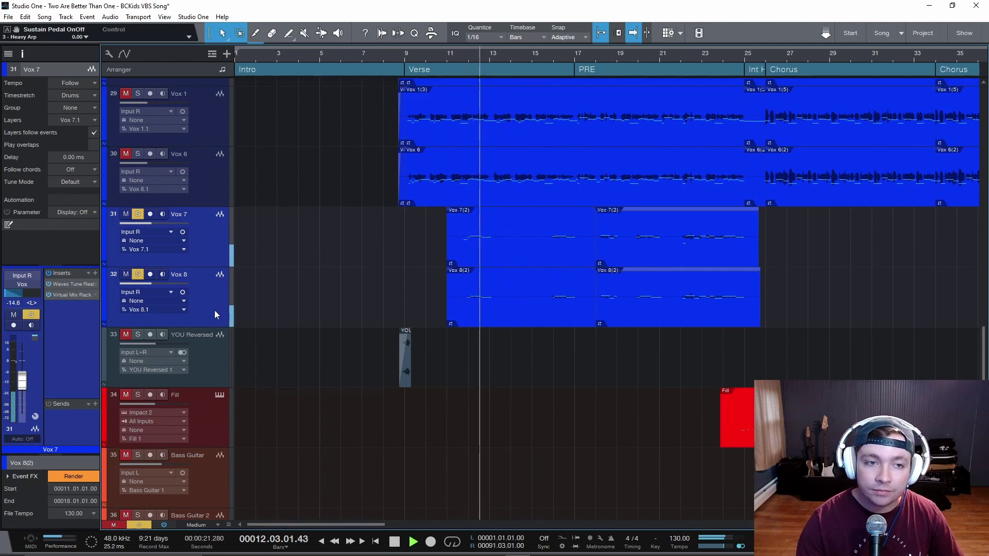
- Bring the Vox 5, Vox 1 and Vox 6 solos back during playback, audition all five verse vocals, and stop
{"action": "scroll", "coordinate": [153, 328], "scroll_direction": "up", "scroll_amount": 3}
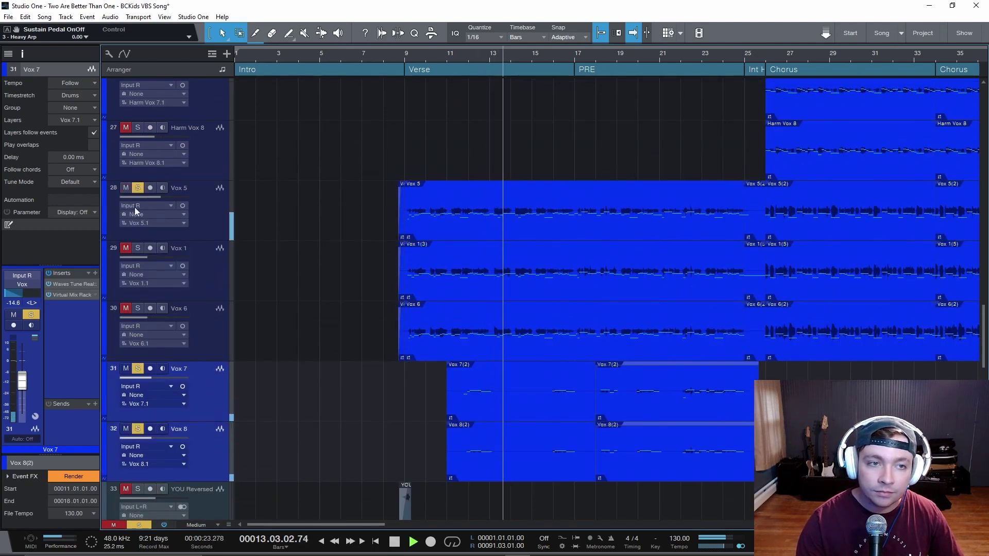
{"action": "scroll", "coordinate": [435, 353], "scroll_direction": "down", "scroll_amount": 2}
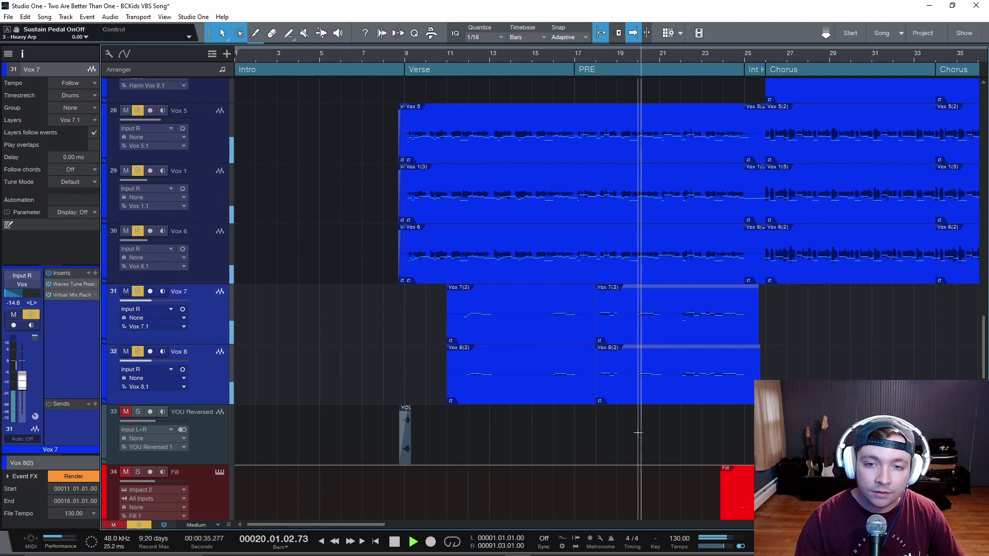
{"action": "scroll", "coordinate": [638, 435], "scroll_direction": "up", "scroll_amount": 2}
{"action": "scroll", "coordinate": [639, 443], "scroll_direction": "down", "scroll_amount": 2}
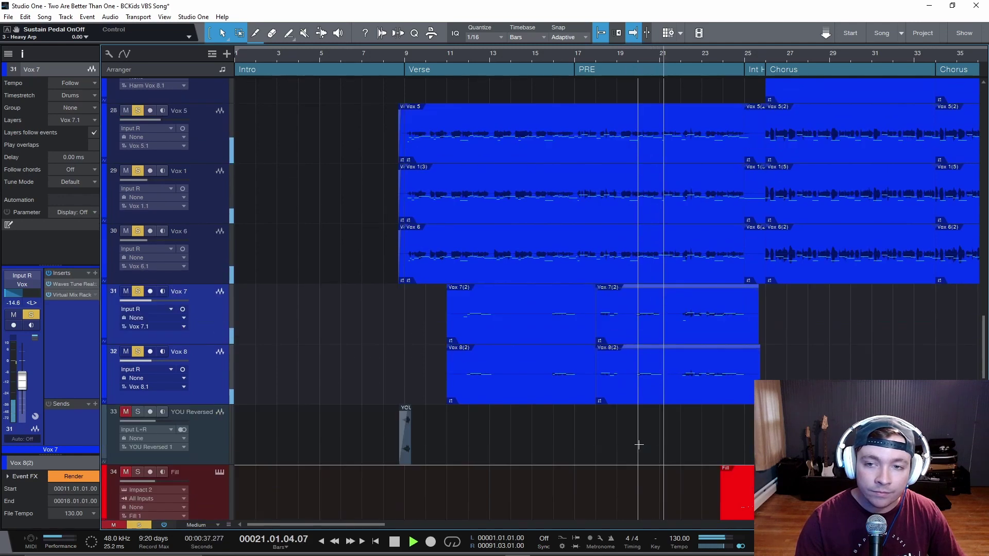
{"action": "scroll", "coordinate": [637, 444], "scroll_direction": "right", "scroll_amount": 3}
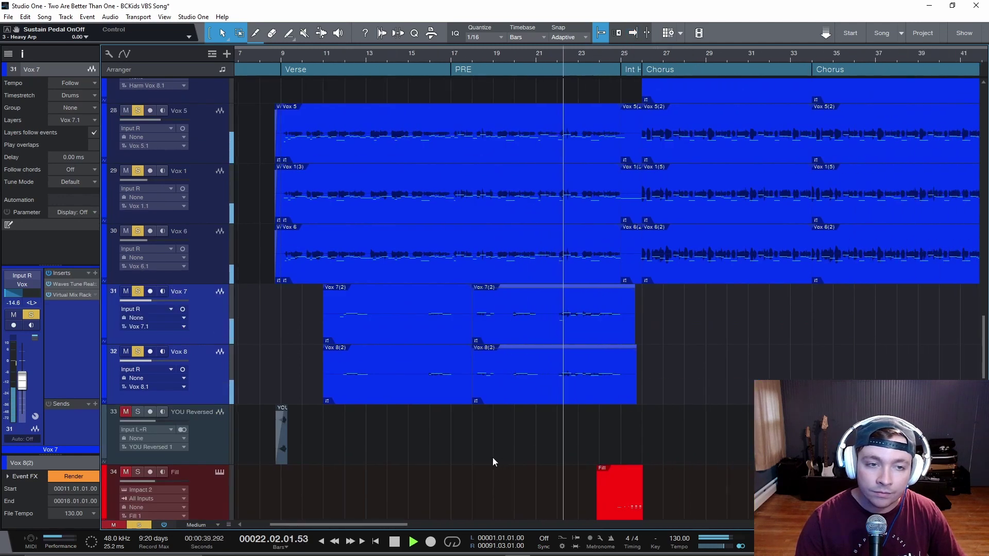
{"action": "key", "text": "space"}
{"action": "scroll", "coordinate": [309, 440], "scroll_direction": "up", "scroll_amount": 2}
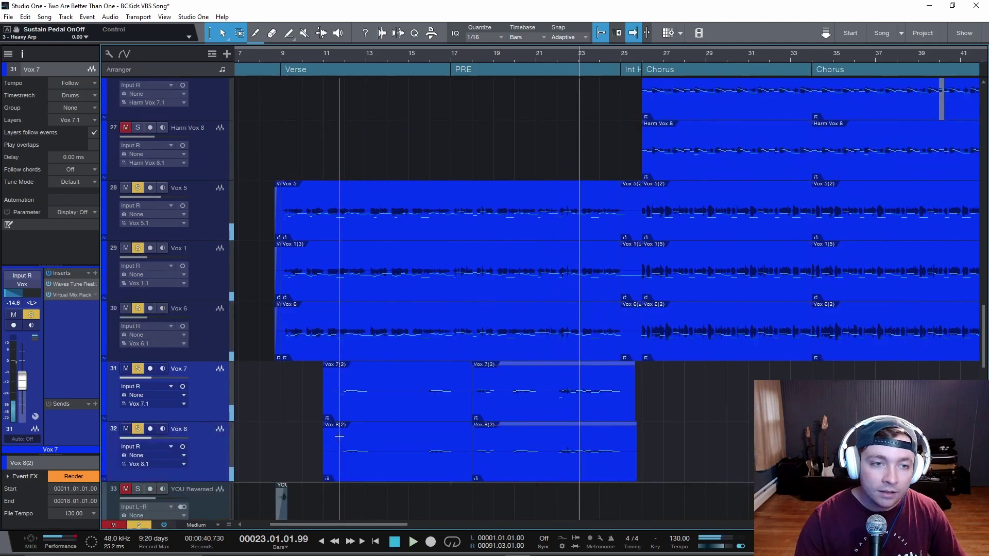
{"action": "key", "text": "F3"}
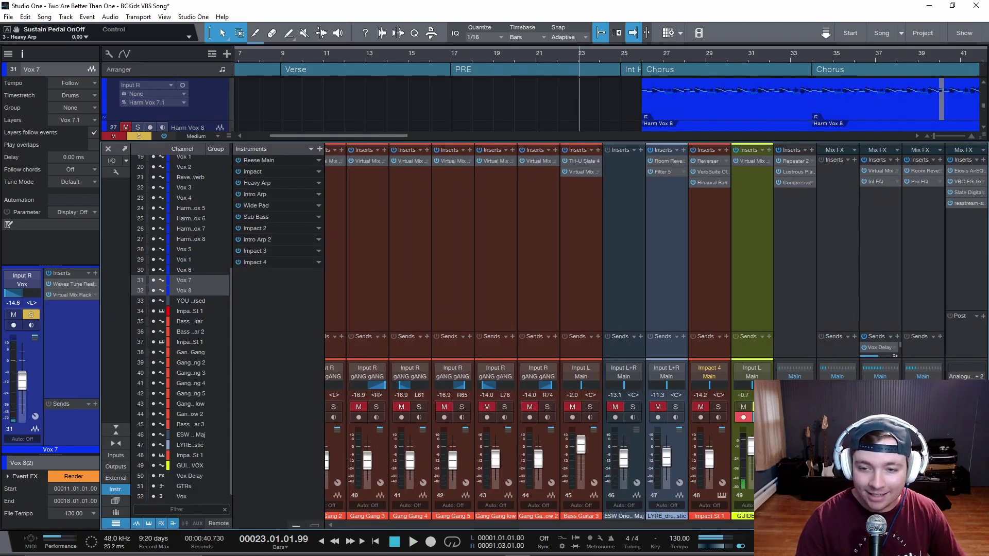
{"action": "left_click_drag", "start_coordinate": [783, 524], "coordinate": [409, 524]}
{"action": "key", "text": "F3"}
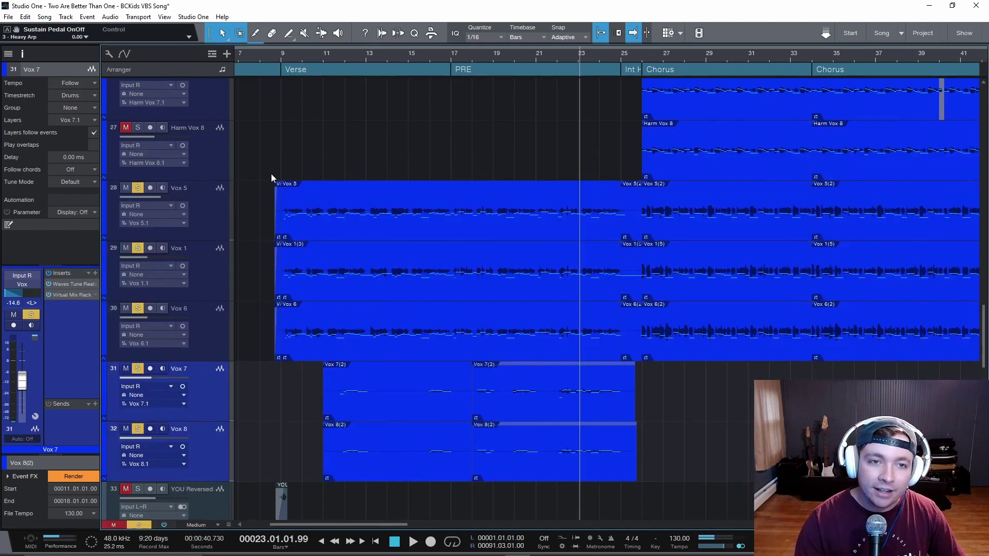
- Play the five soloed vocals from just before the first Verse, and clear all track solos during playback
{"action": "left_click", "coordinate": [276, 159]}
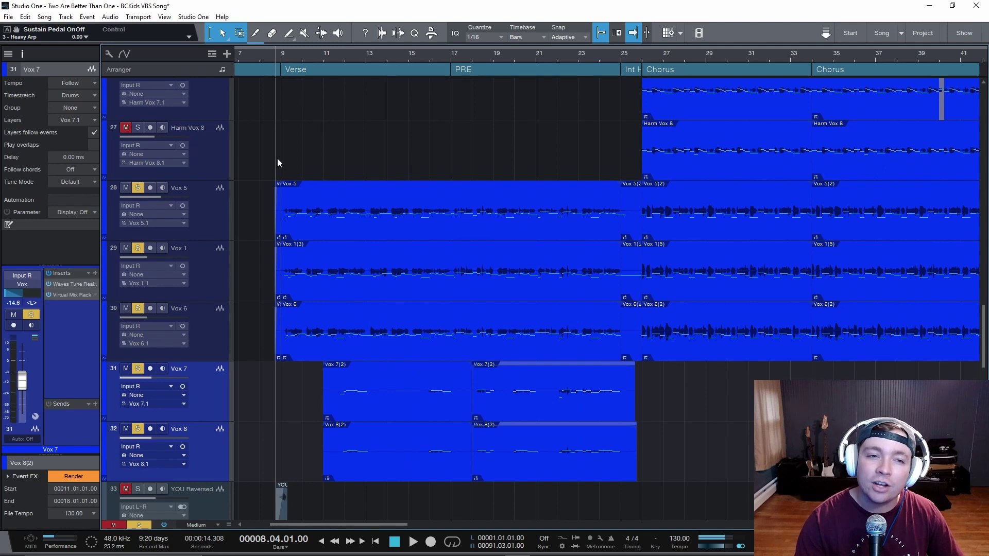
{"action": "key", "text": "space"}
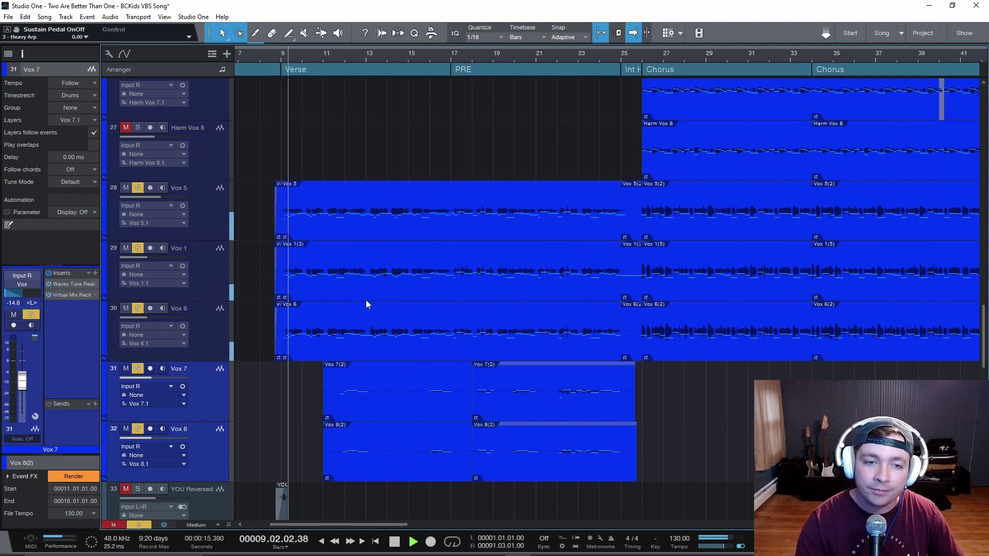
{"action": "left_click", "coordinate": [139, 525]}
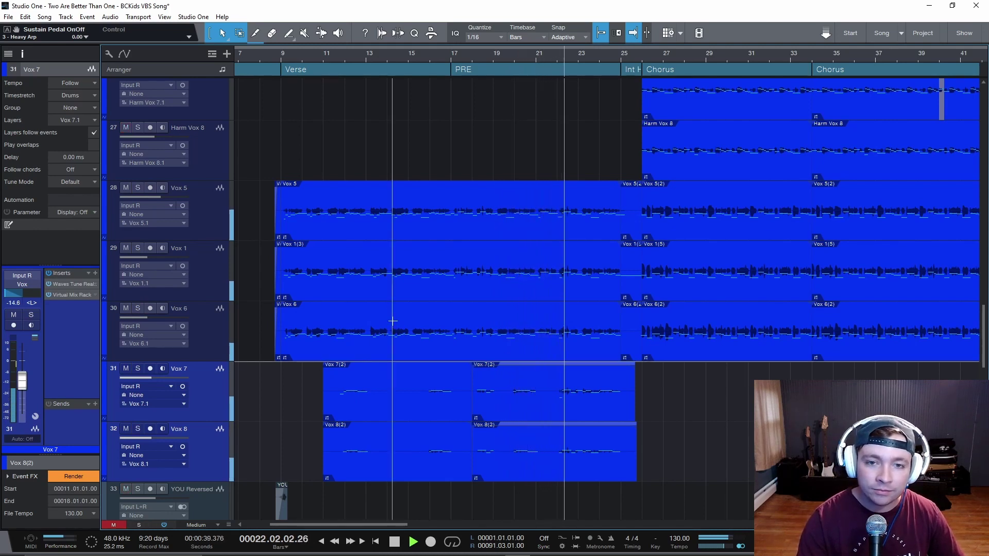
- Follow the full mix into the first Chorus with its stacked vocal and harmony tracks in view, and stop playback
{"action": "scroll", "coordinate": [627, 320], "scroll_direction": "up", "scroll_amount": 2}
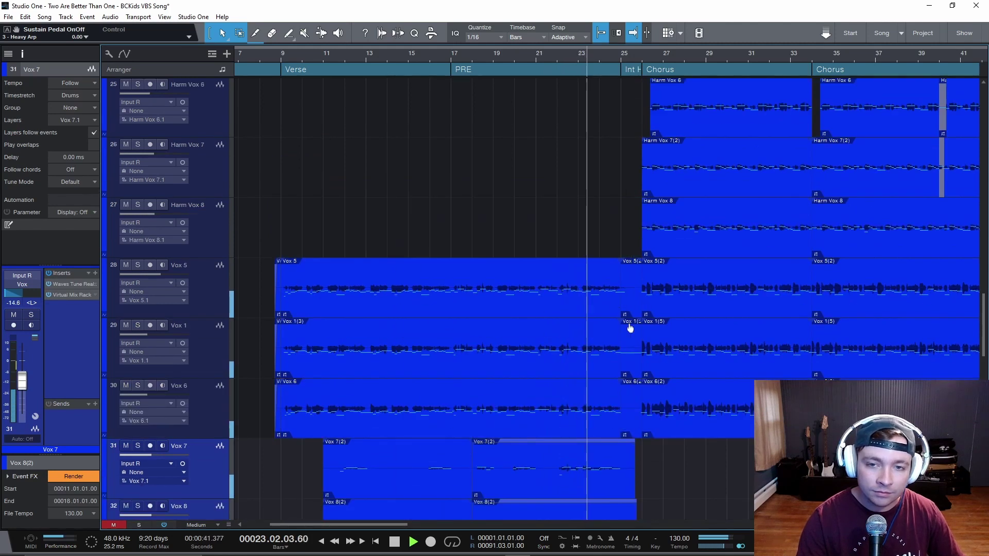
{"action": "scroll", "coordinate": [626, 320], "scroll_direction": "down", "scroll_amount": 2}
{"action": "scroll", "coordinate": [628, 313], "scroll_direction": "down", "scroll_amount": 2}
{"action": "scroll", "coordinate": [628, 316], "scroll_direction": "down", "scroll_amount": 3}
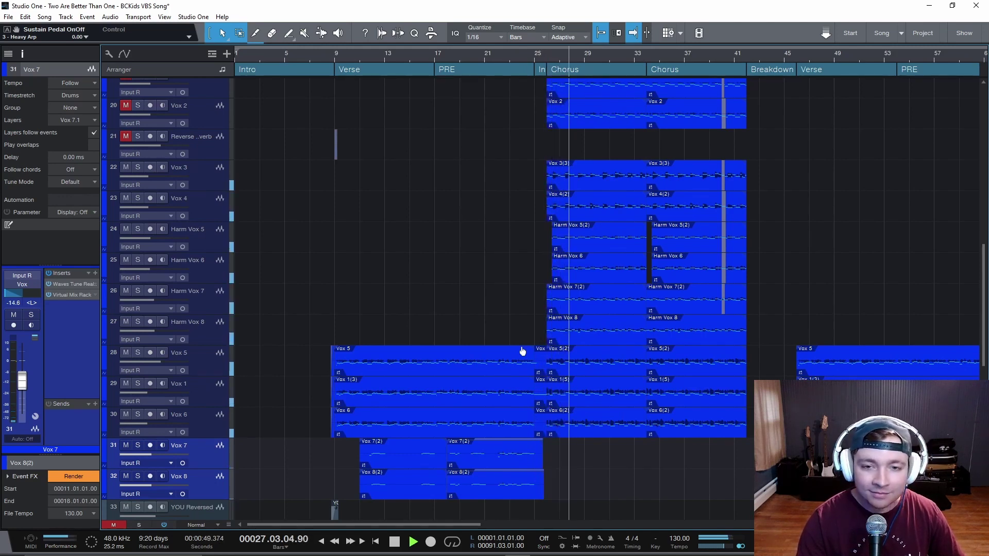
{"action": "key", "text": "space"}
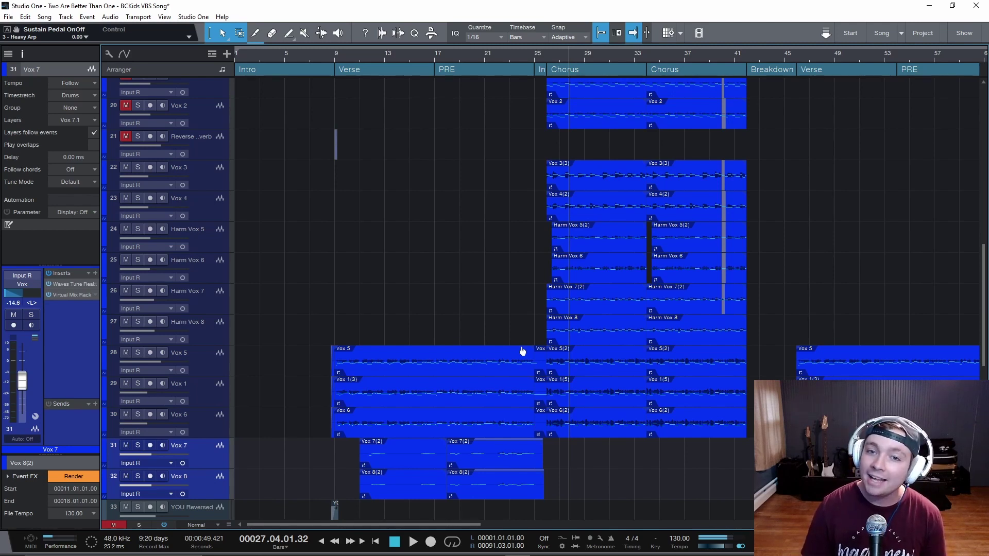
- Resume playback in the first Chorus and look over the whole song's arrangement
{"action": "scroll", "coordinate": [554, 367], "scroll_direction": "down", "scroll_amount": 2}
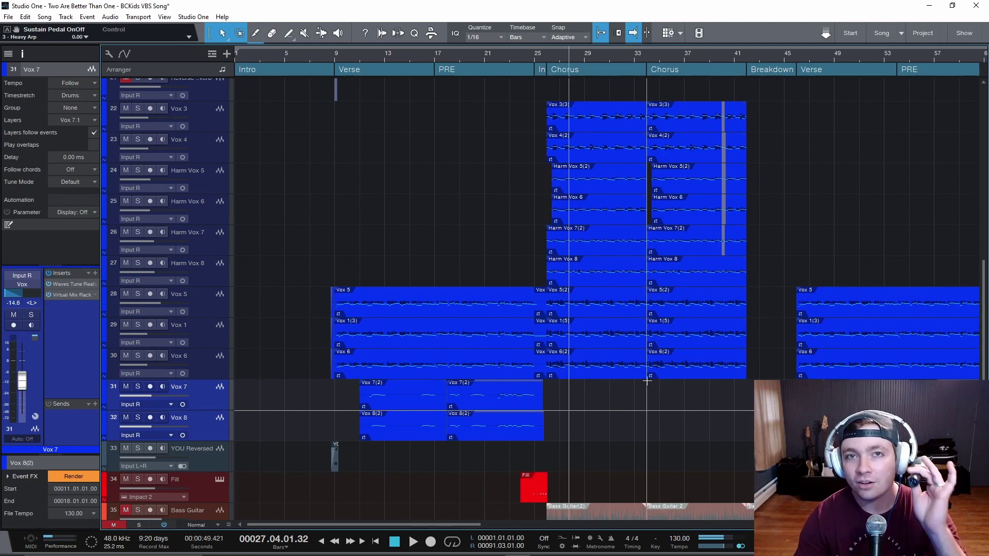
{"action": "key", "text": "space"}
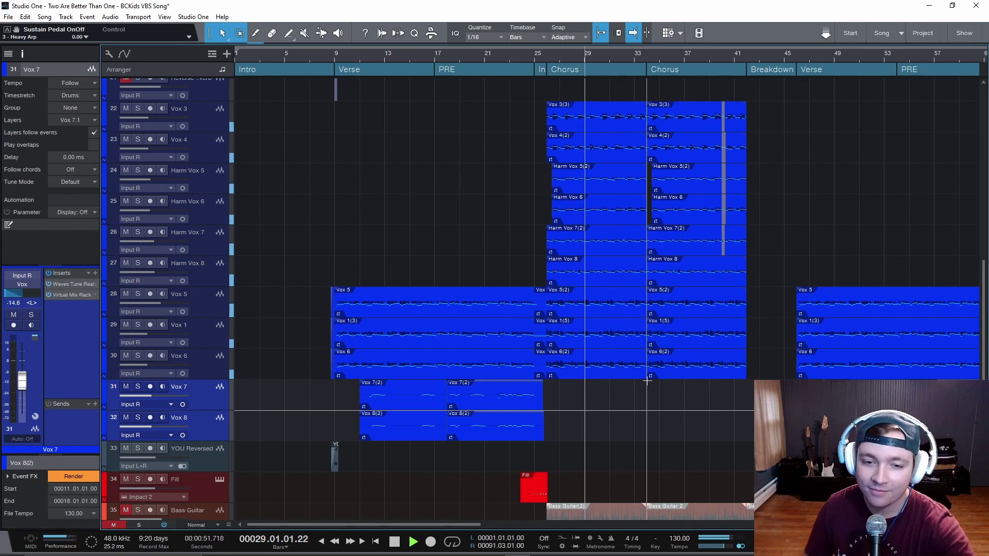
{"action": "scroll", "coordinate": [644, 390], "scroll_direction": "down", "scroll_amount": 2}
{"action": "scroll", "coordinate": [643, 390], "scroll_direction": "down", "scroll_amount": 1}
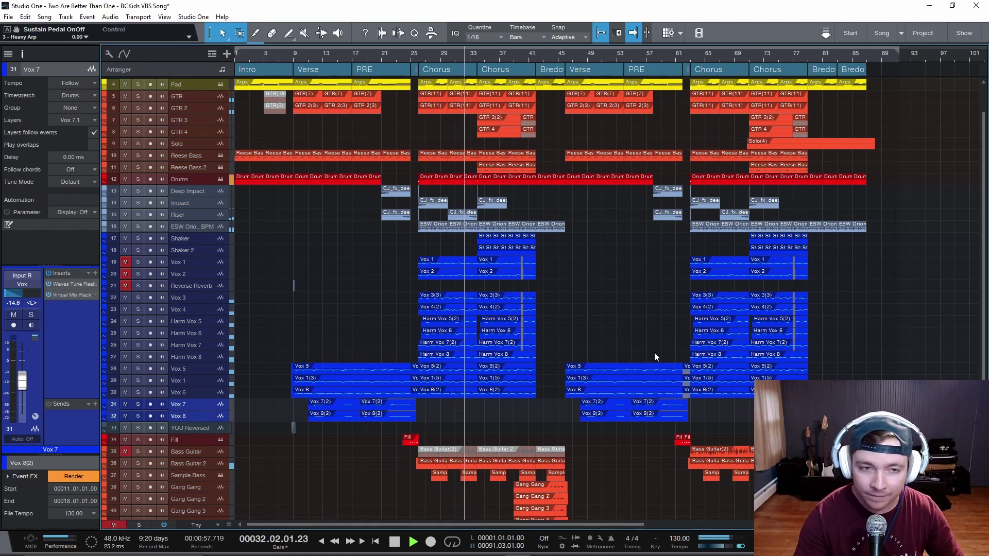
{"action": "scroll", "coordinate": [649, 363], "scroll_direction": "up", "scroll_amount": 1}
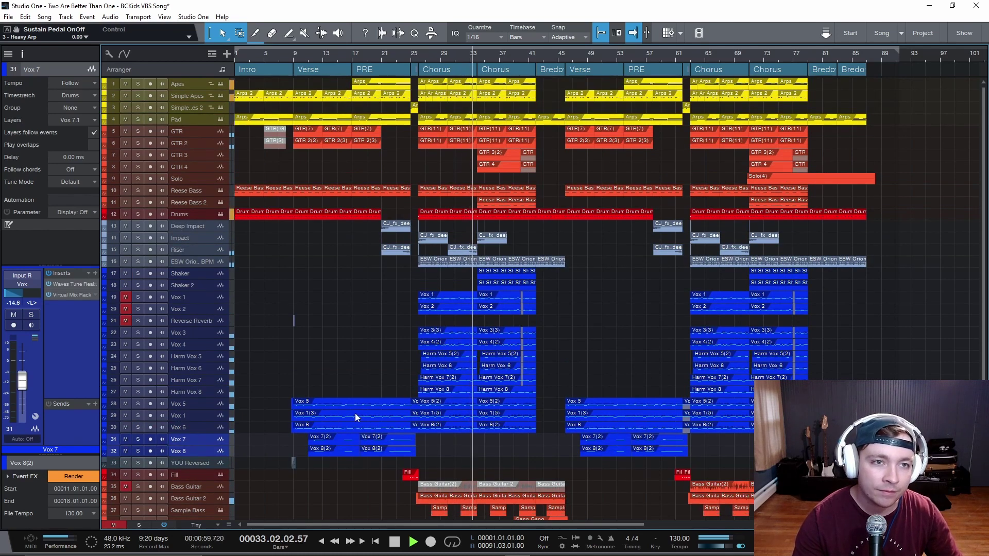